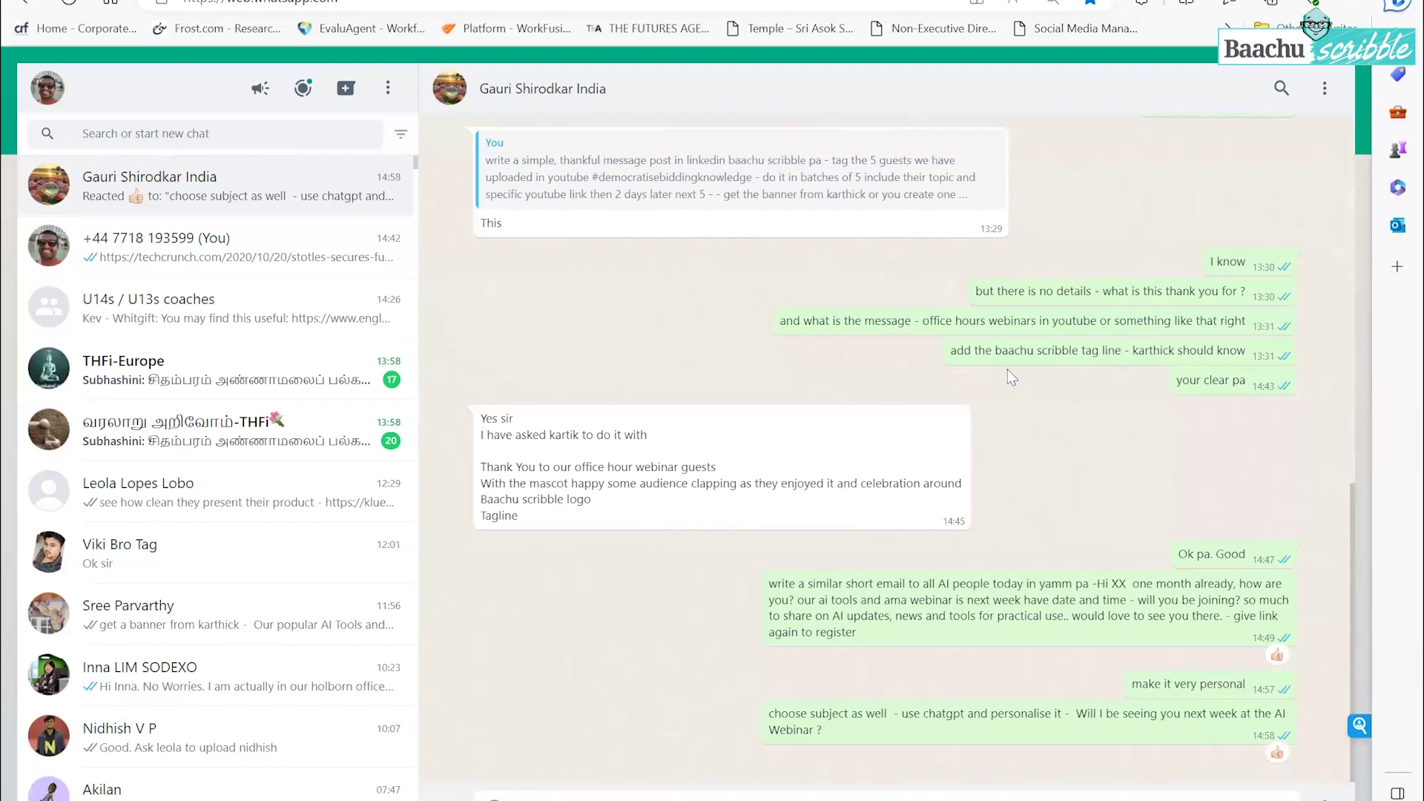
Step: Switch to Microsoft Designer and look through the upcoming holiday templates and the start of the full template list
{"action": "key", "text": "ctrl+Tab"}
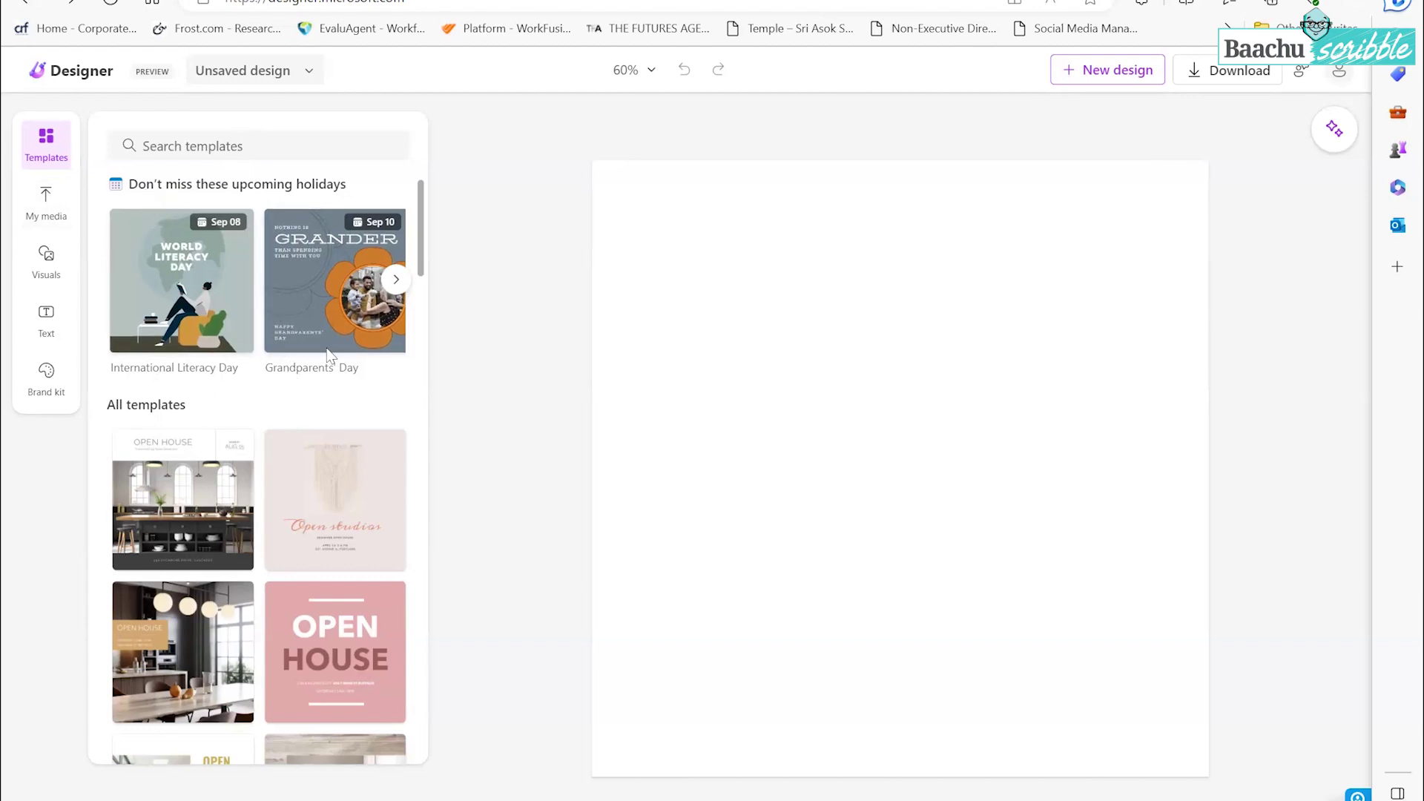
{"action": "left_click", "coordinate": [395, 282]}
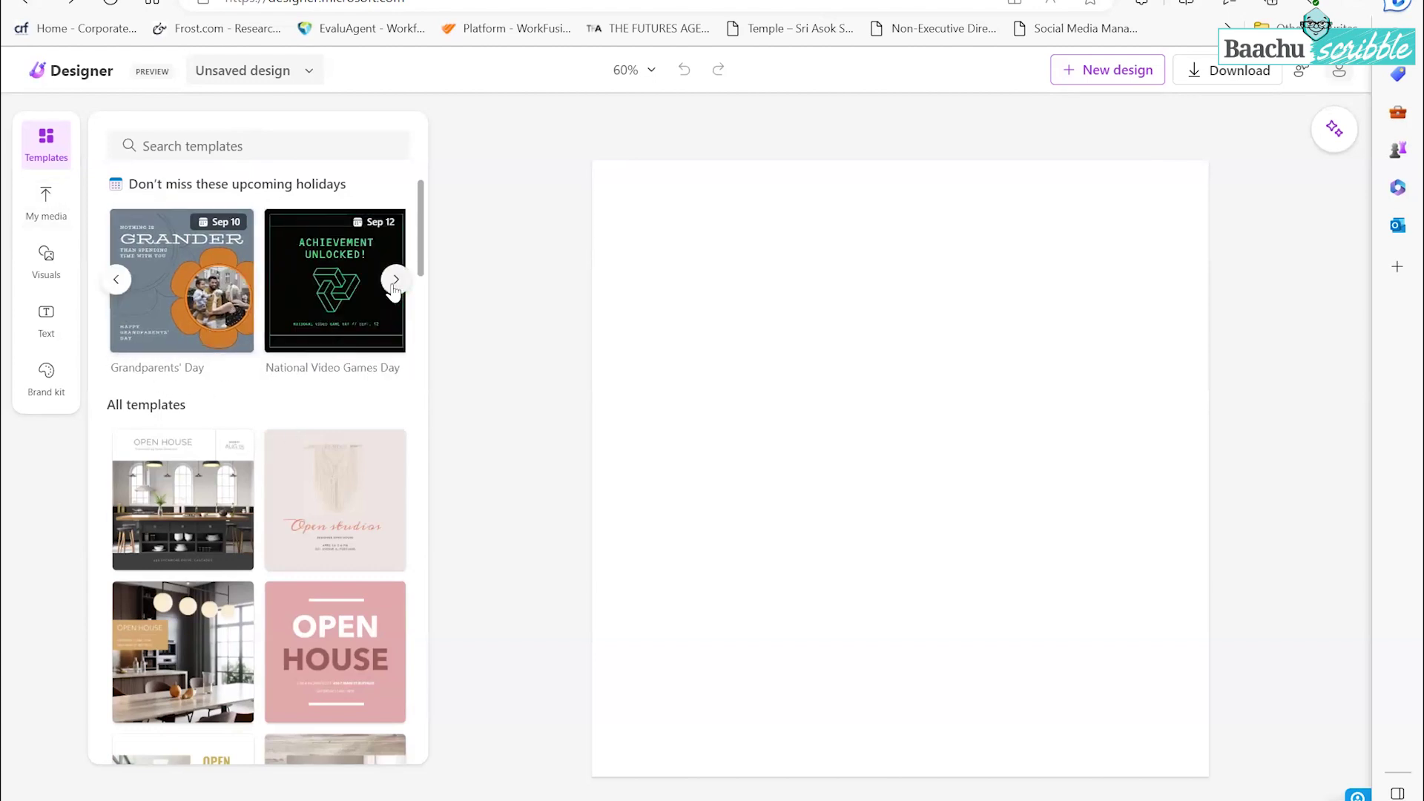
{"action": "left_click", "coordinate": [395, 281]}
{"action": "left_click", "coordinate": [395, 280]}
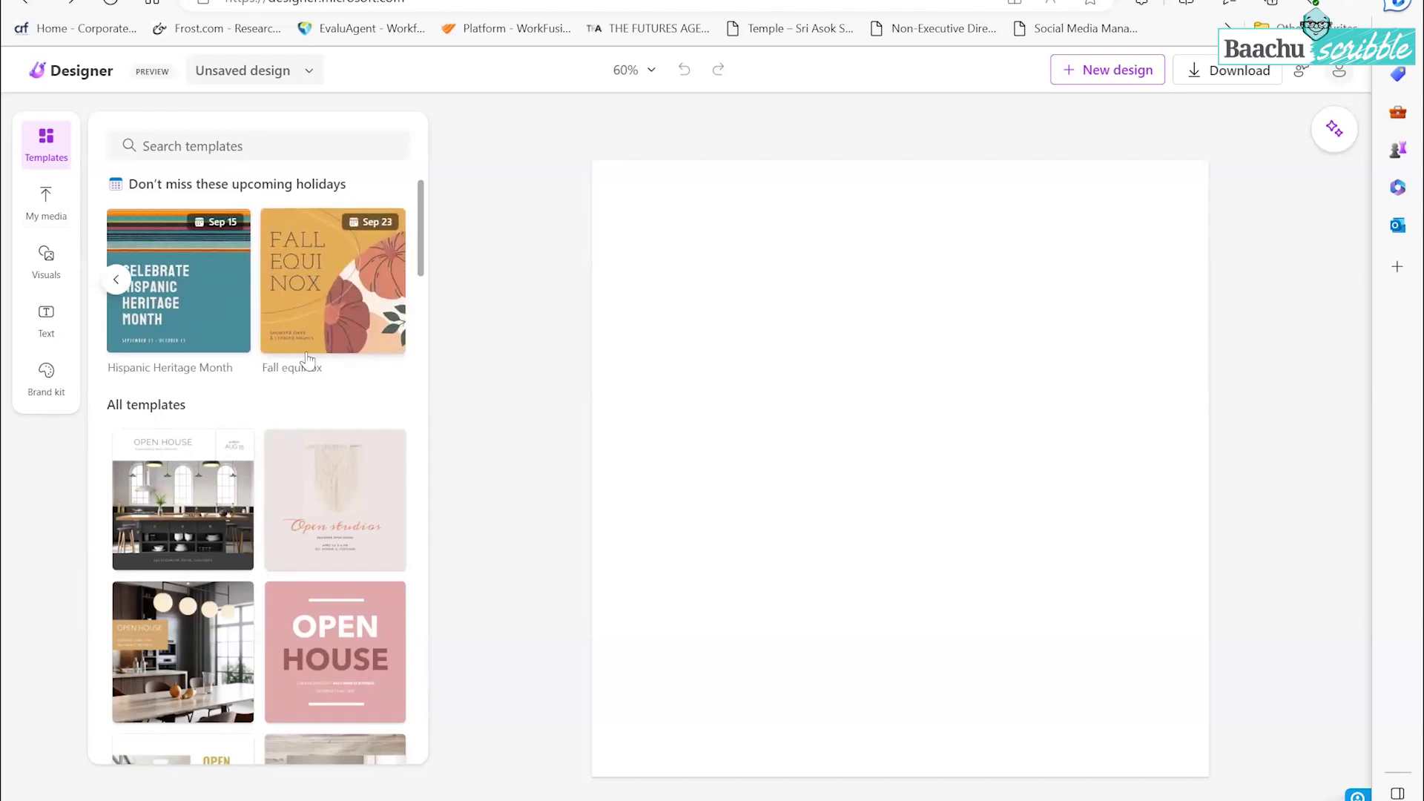
{"action": "scroll", "coordinate": [321, 353], "scroll_direction": "down", "scroll_amount": 1}
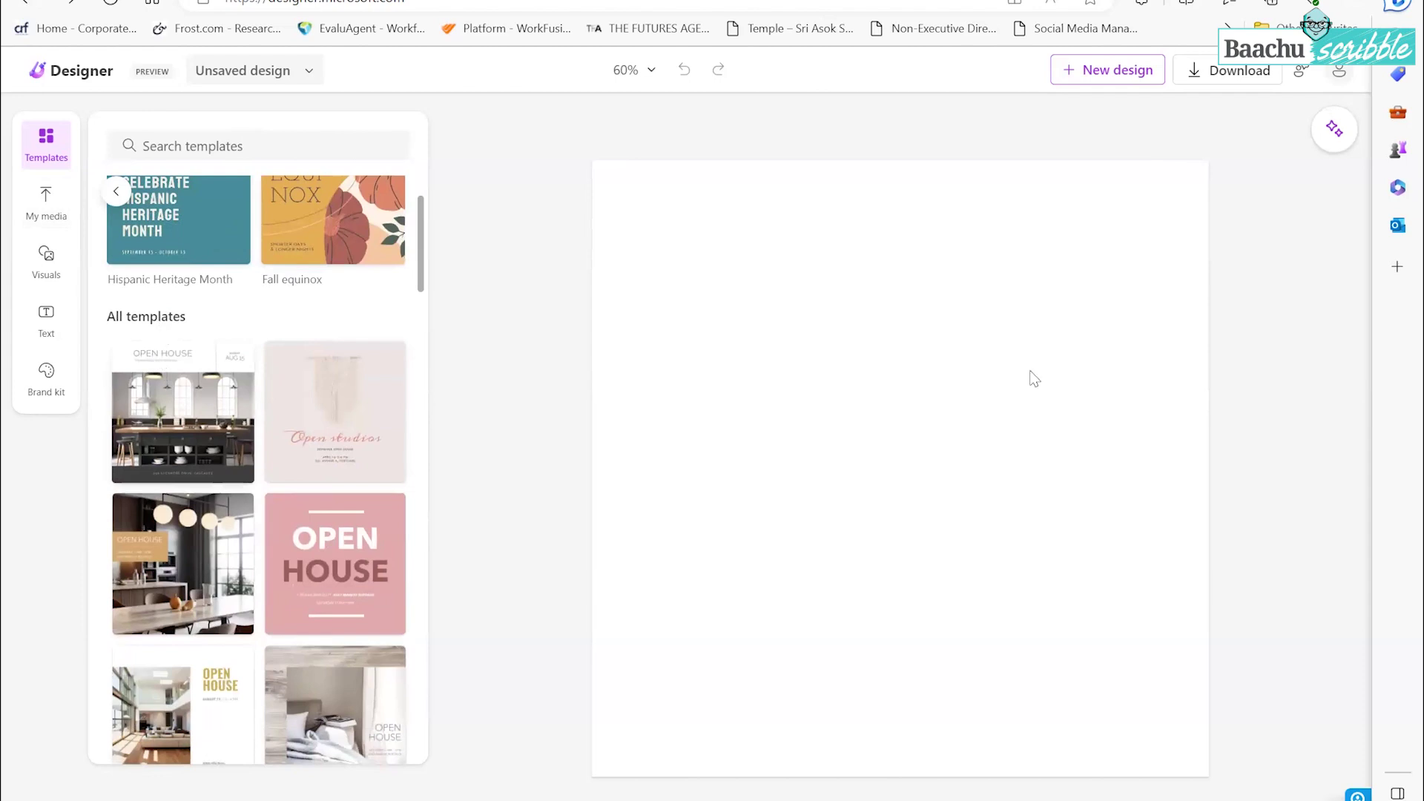
{"action": "scroll", "coordinate": [172, 398], "scroll_direction": "up", "scroll_amount": 1}
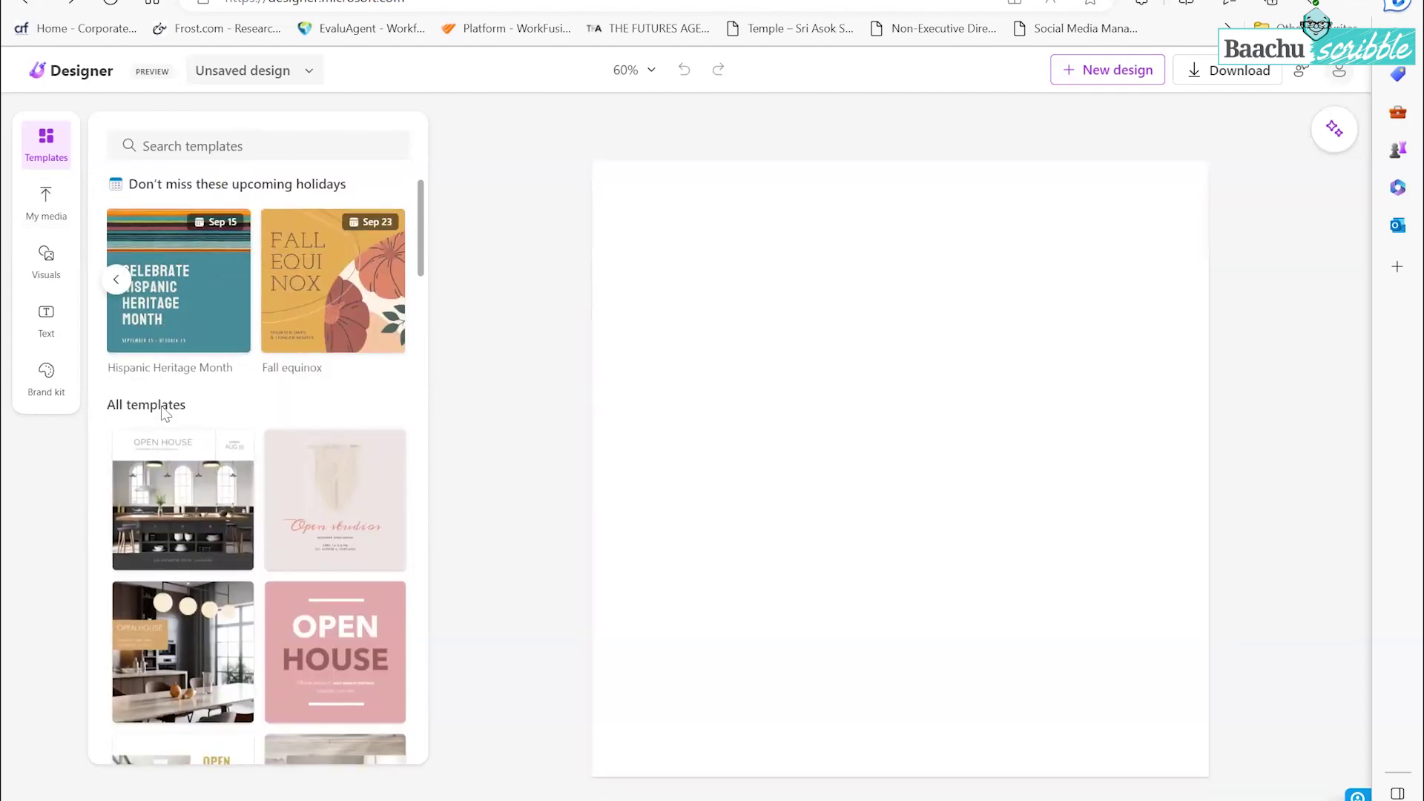
Step: Search the design templates for "proposal"
{"action": "left_click", "coordinate": [205, 138]}
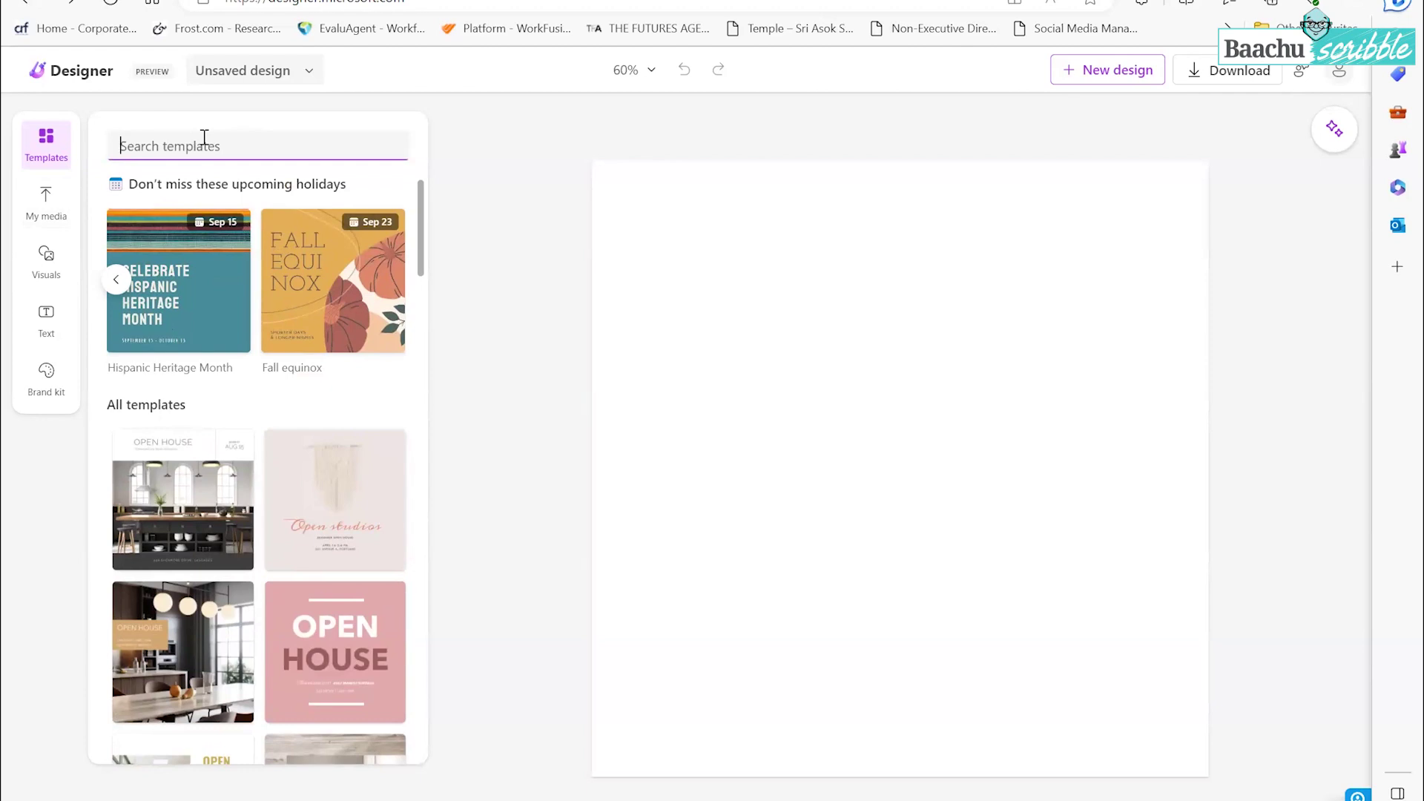
{"action": "type", "text": "proposal"}
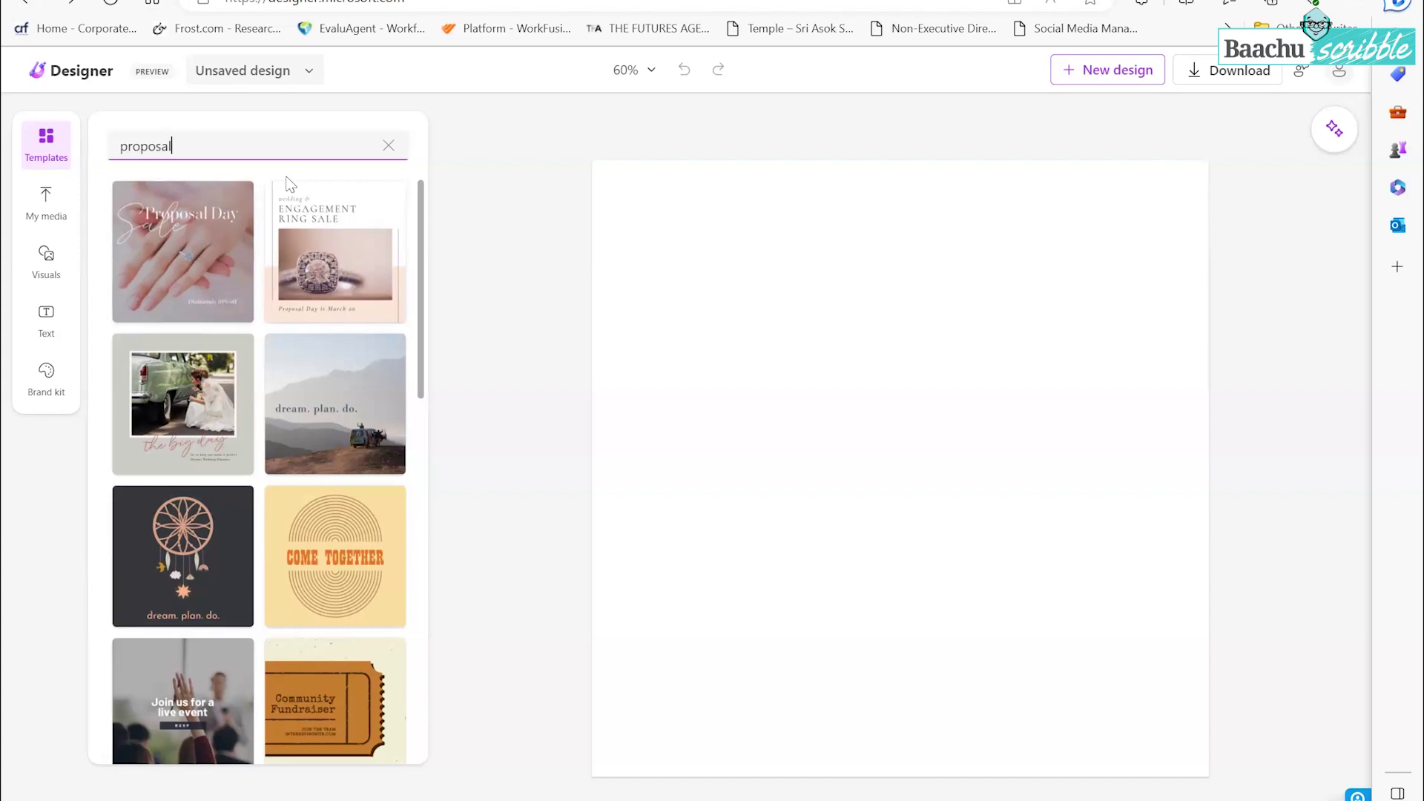
Step: Replace the template search term with "software"
{"action": "key", "text": "BackSpace"}
{"action": "key", "text": "BackSpace"}
{"action": "key", "text": "BackSpace"}
{"action": "key", "text": "BackSpace"}
{"action": "key", "text": "BackSpace"}
{"action": "key", "text": "BackSpace"}
{"action": "key", "text": "BackSpace"}
{"action": "key", "text": "BackSpace"}
{"action": "type", "text": "si"}
{"action": "key", "text": "BackSpace"}
{"action": "type", "text": "oftware"}
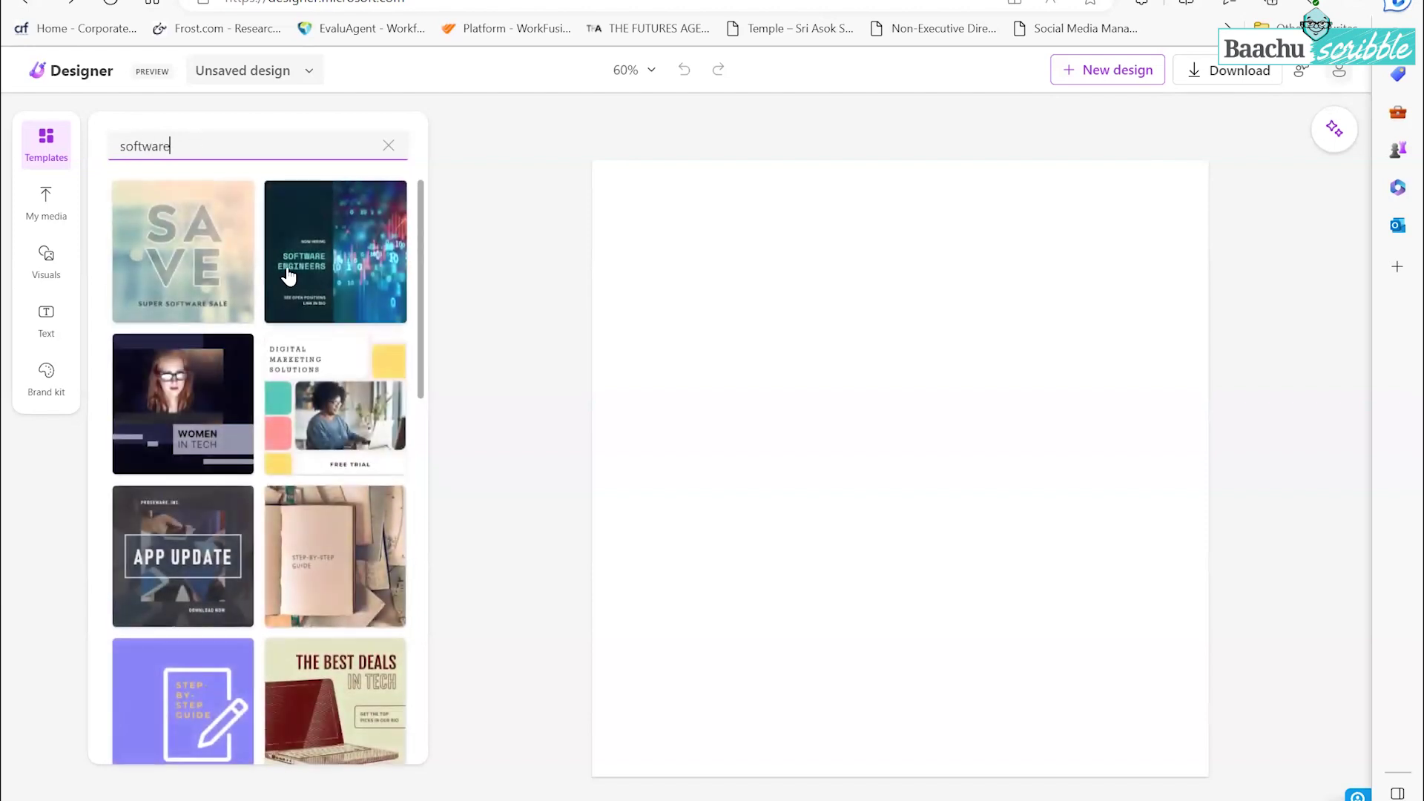
Step: Browse the software template results and apply the "Women in Tech" template to the blank design
{"action": "scroll", "coordinate": [295, 256], "scroll_direction": "down", "scroll_amount": 3}
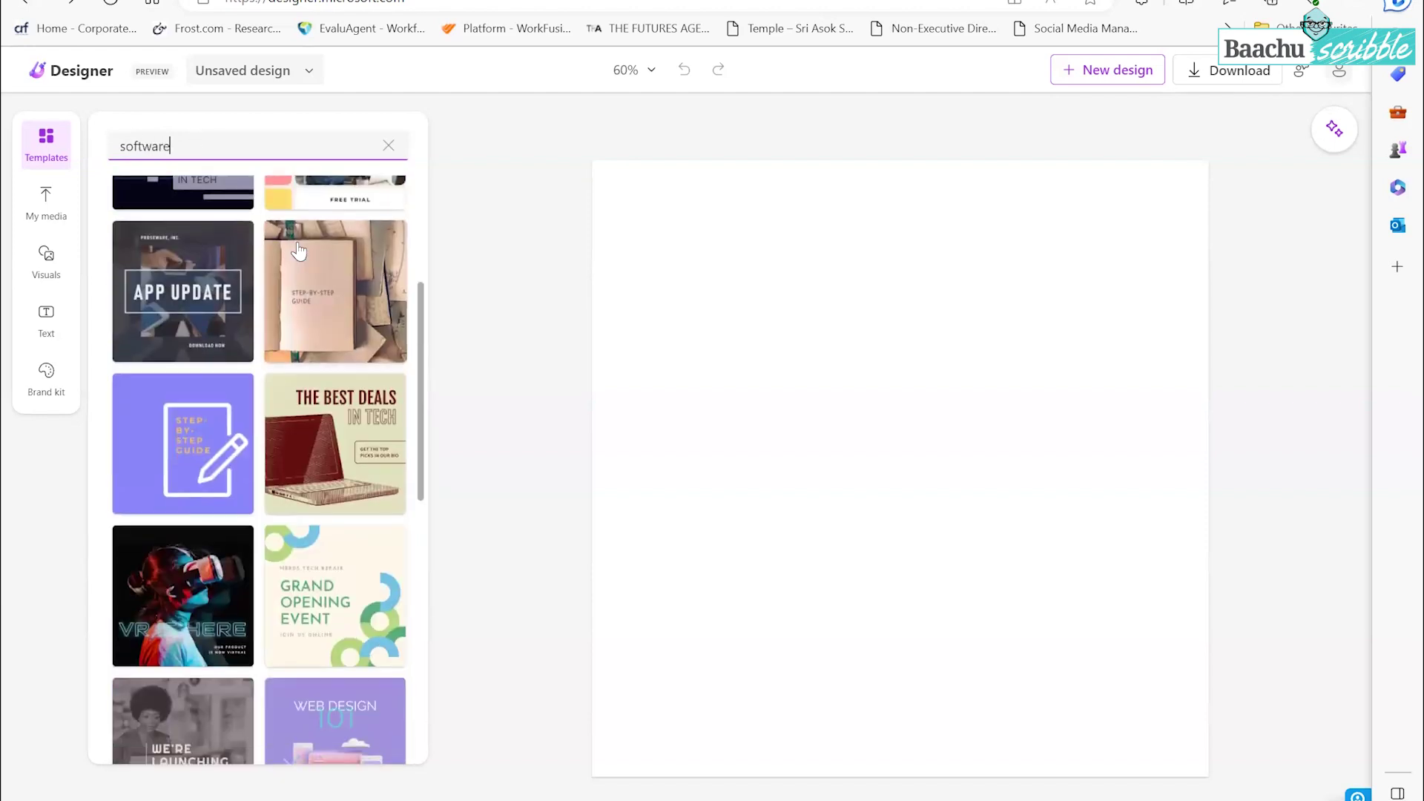
{"action": "scroll", "coordinate": [298, 252], "scroll_direction": "down", "scroll_amount": 8}
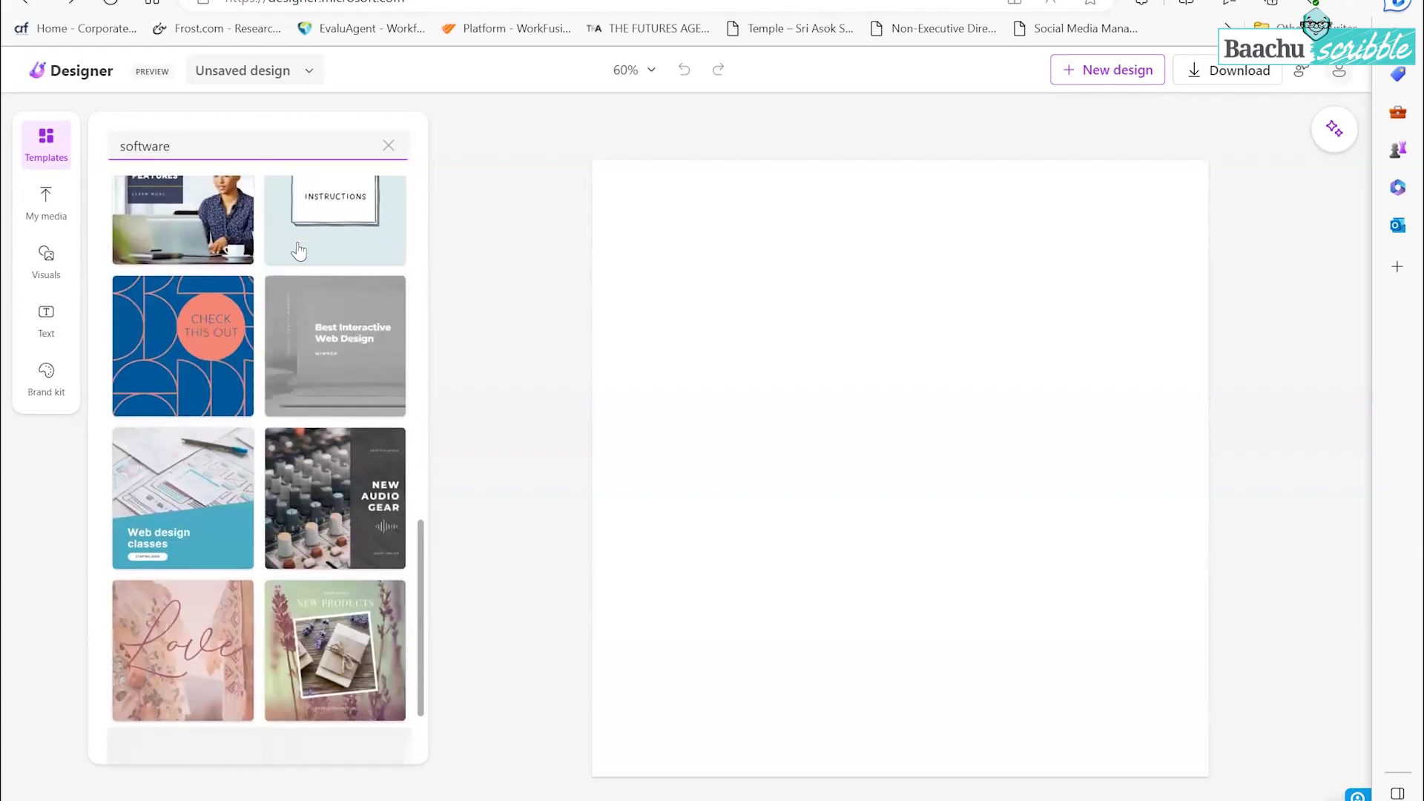
{"action": "scroll", "coordinate": [299, 251], "scroll_direction": "down", "scroll_amount": 2}
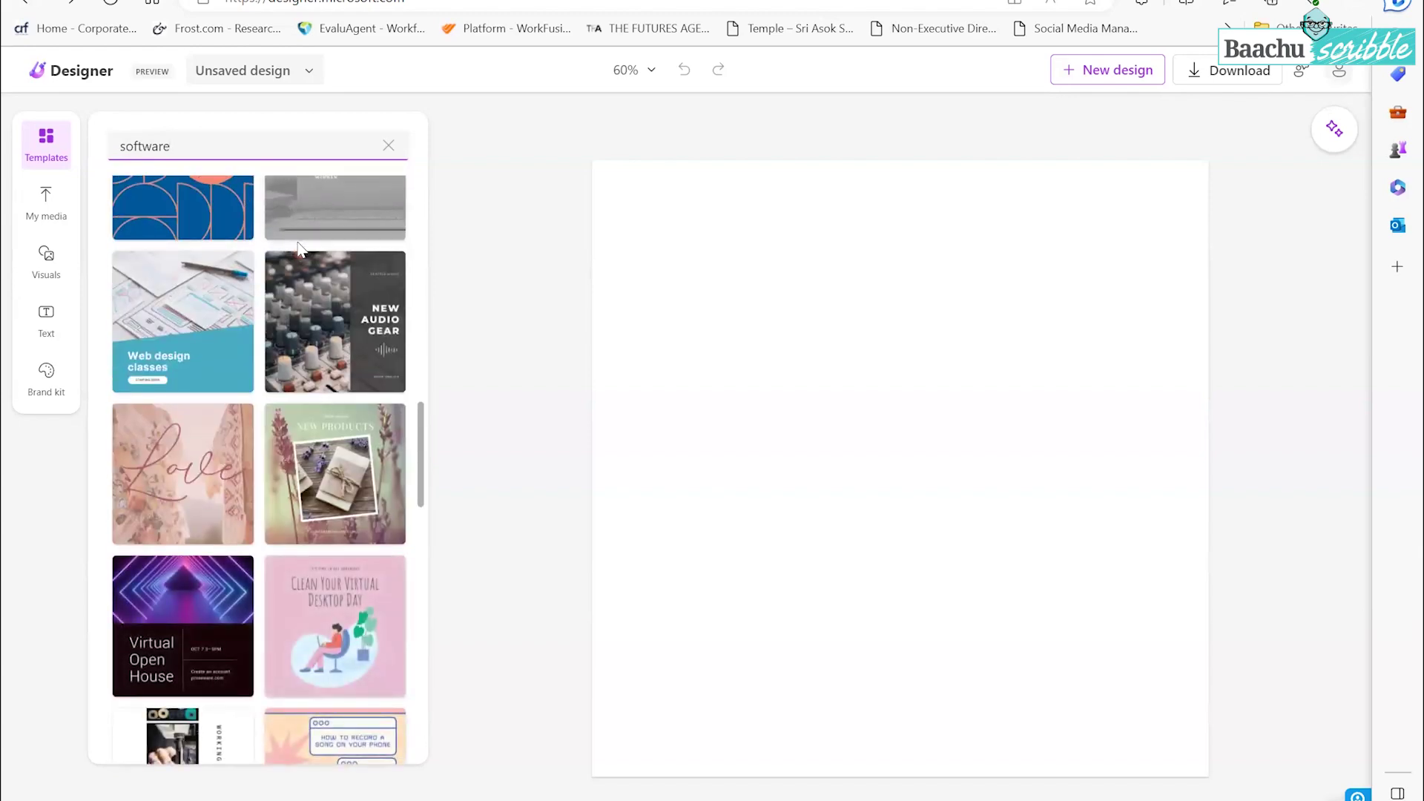
{"action": "scroll", "coordinate": [297, 245], "scroll_direction": "down", "scroll_amount": 4}
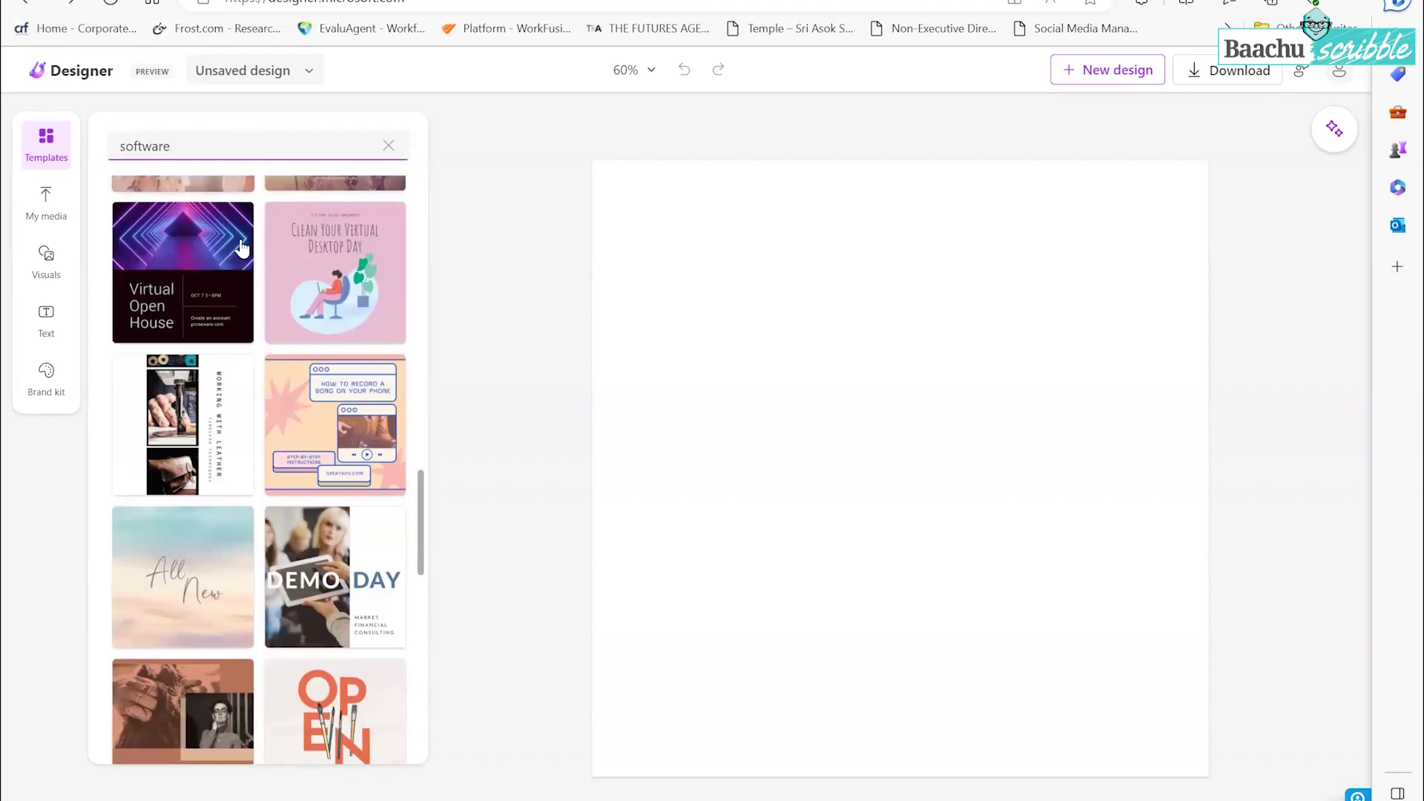
{"action": "scroll", "coordinate": [241, 248], "scroll_direction": "up", "scroll_amount": 3}
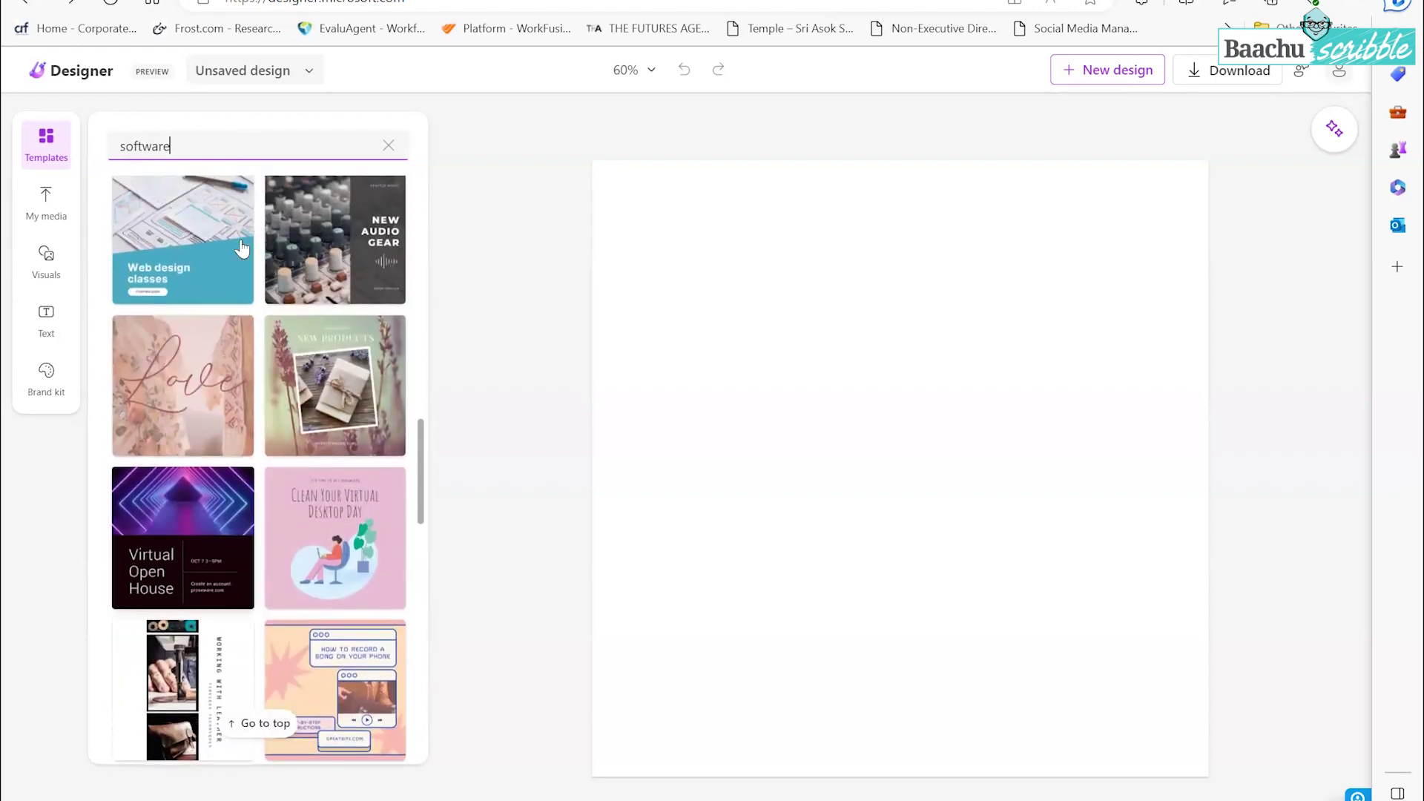
{"action": "scroll", "coordinate": [241, 248], "scroll_direction": "up", "scroll_amount": 2}
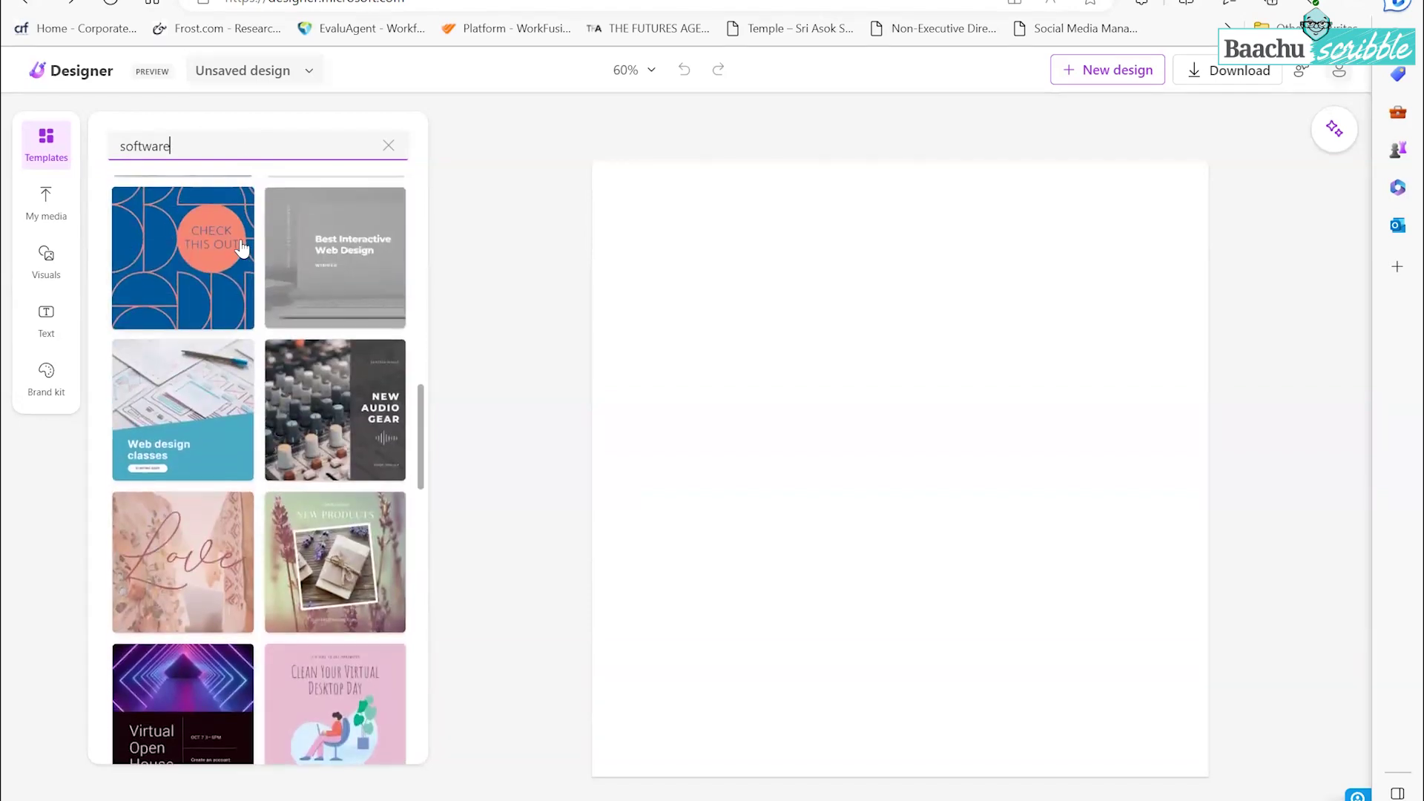
{"action": "scroll", "coordinate": [241, 248], "scroll_direction": "up", "scroll_amount": 2}
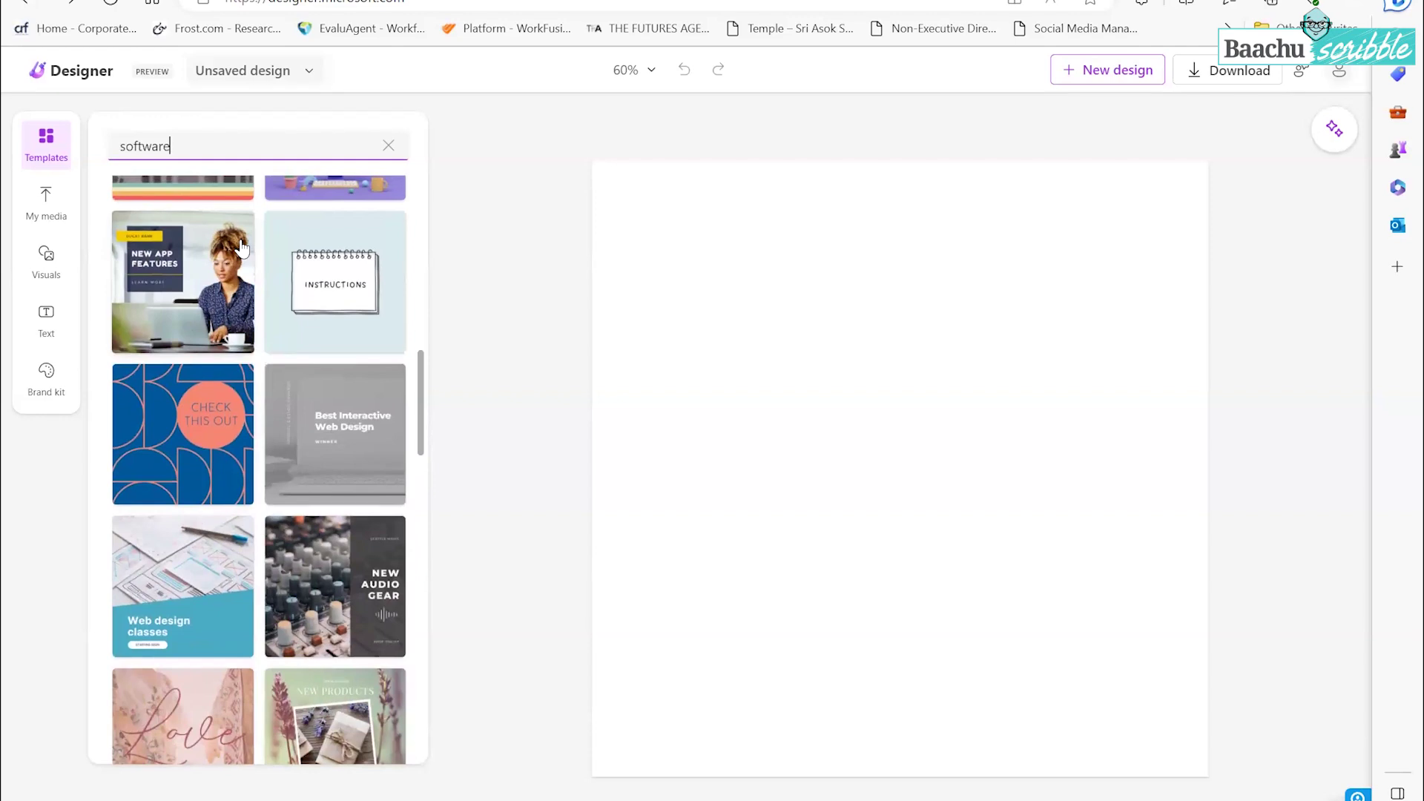
{"action": "scroll", "coordinate": [241, 301], "scroll_direction": "up", "scroll_amount": 7}
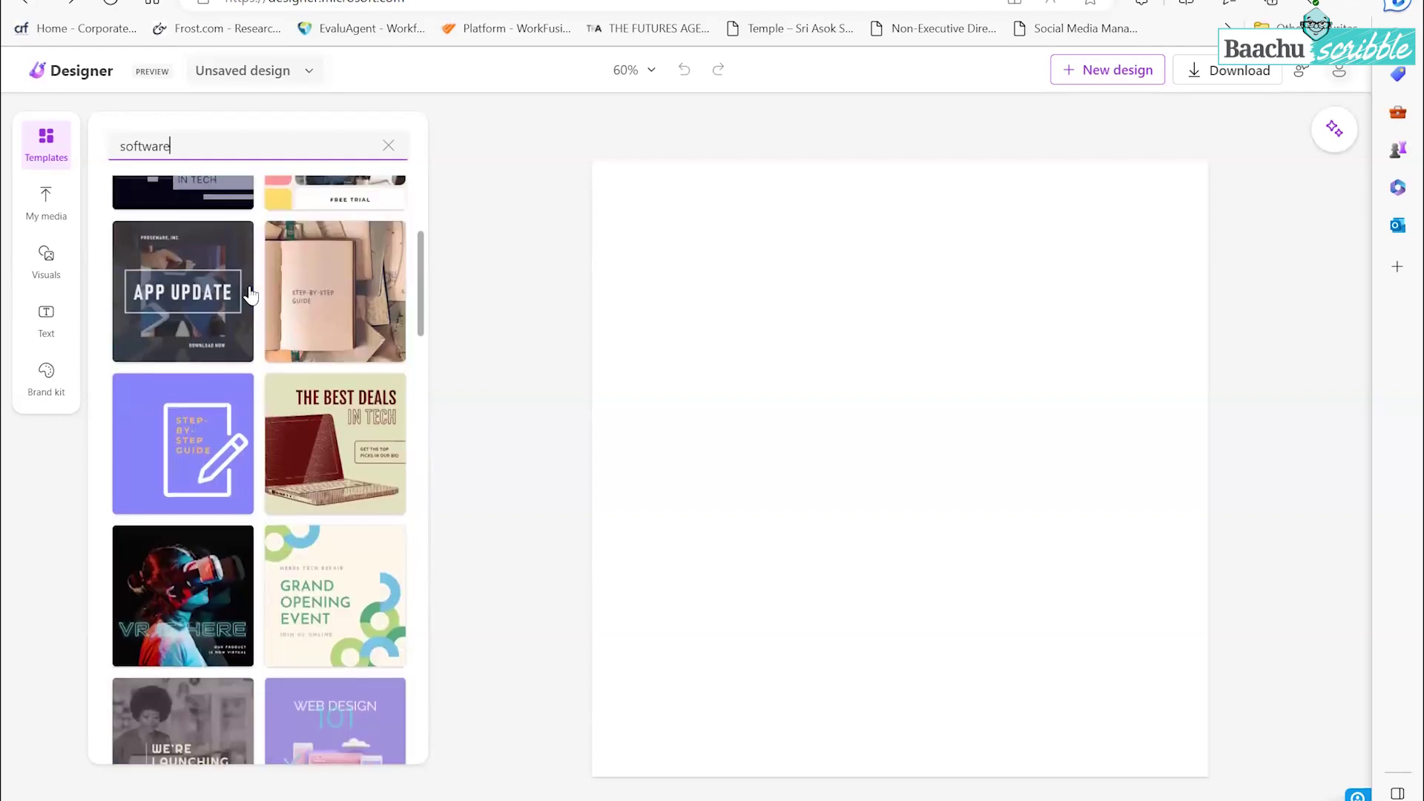
{"action": "scroll", "coordinate": [248, 293], "scroll_direction": "up", "scroll_amount": 2}
{"action": "scroll", "coordinate": [234, 297], "scroll_direction": "up", "scroll_amount": 1}
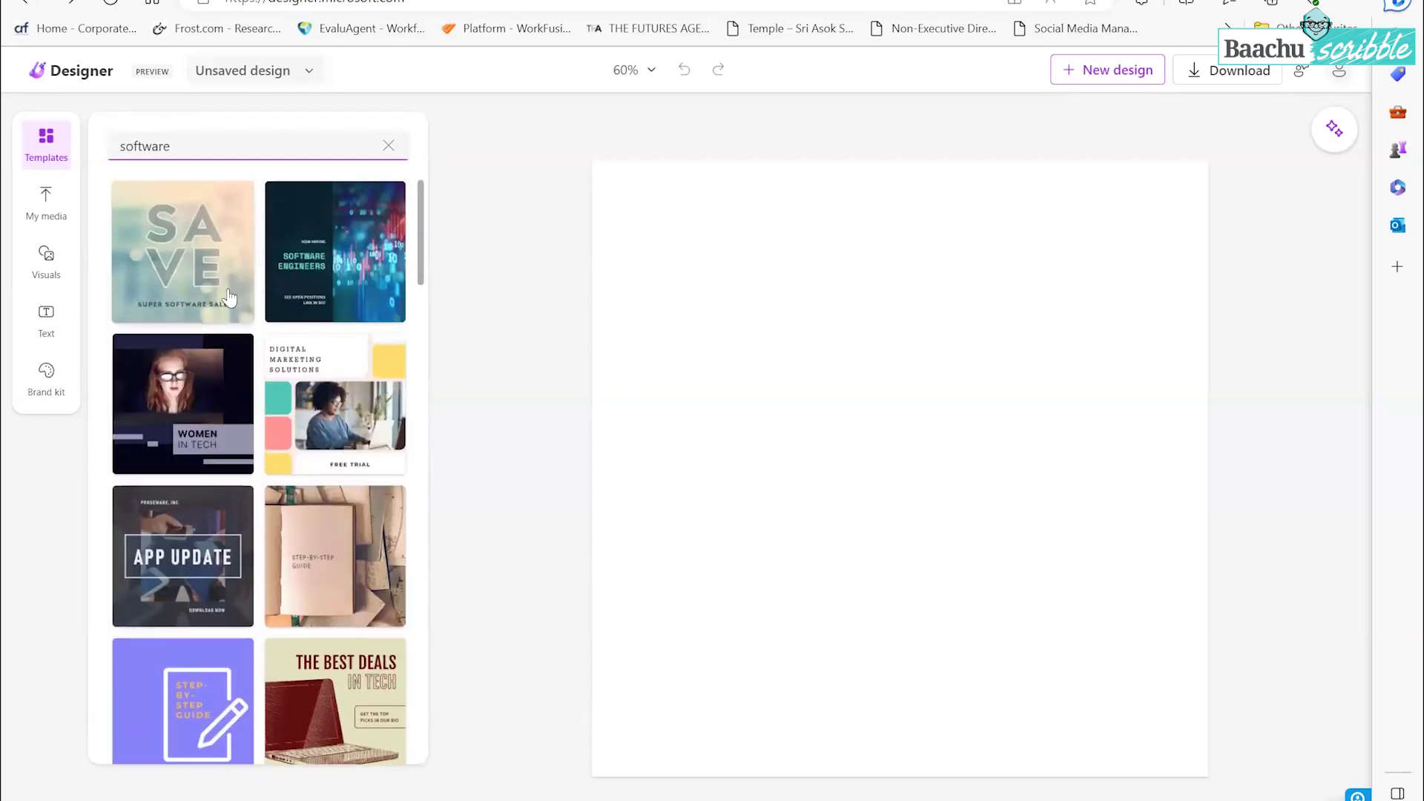
{"action": "left_click", "coordinate": [215, 434]}
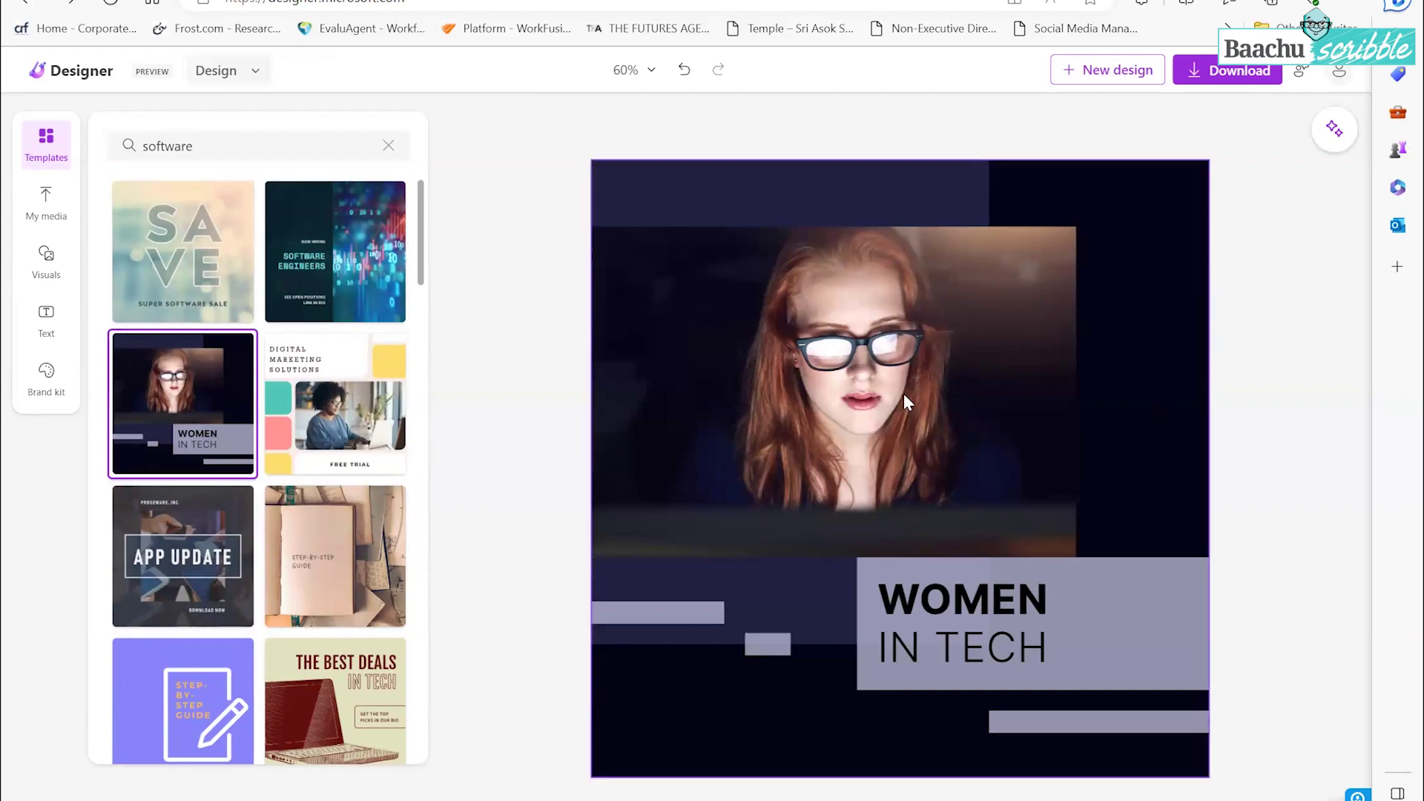
Step: Select the woman's photo, dismiss the Get Inspired tip, and look through the suggested design ideas
{"action": "left_click", "coordinate": [895, 389]}
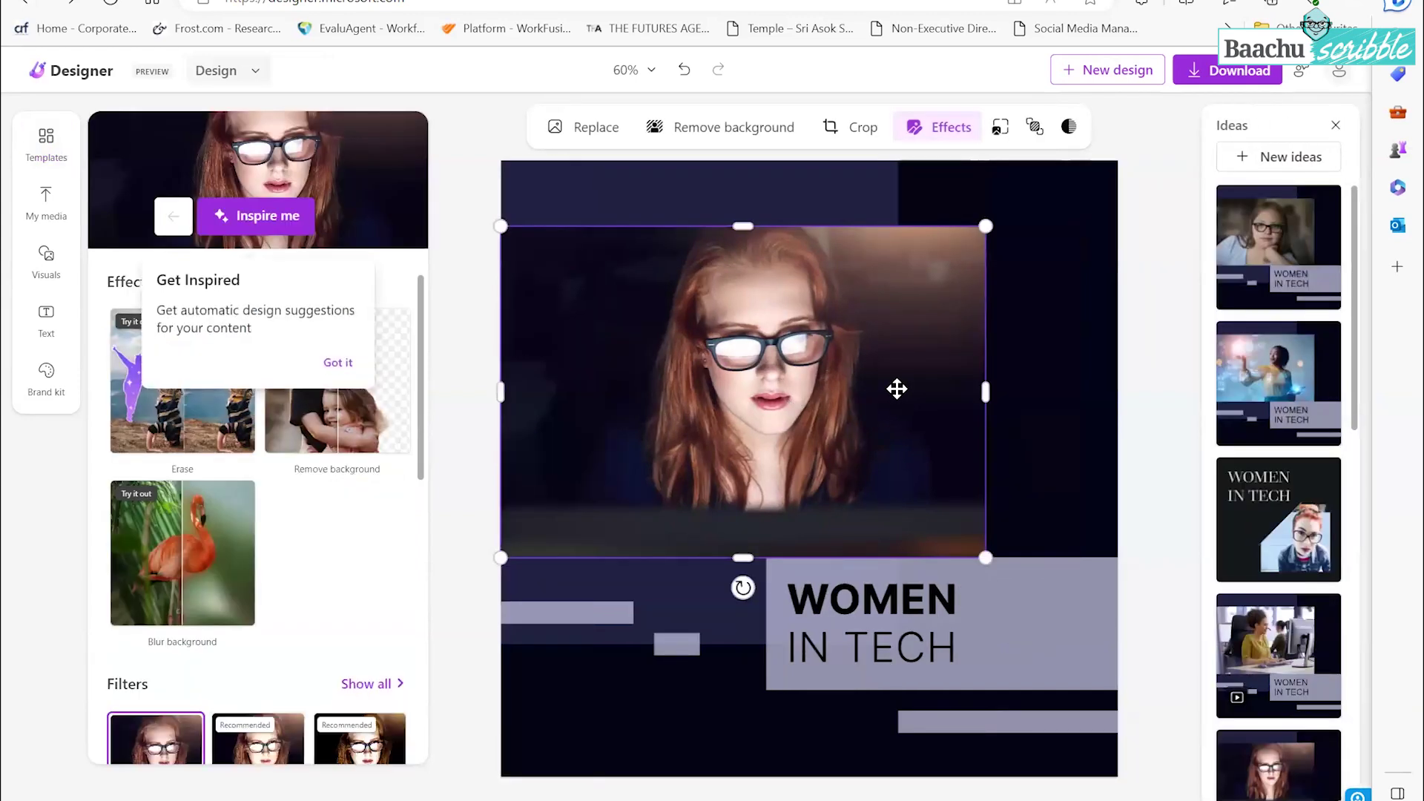
{"action": "left_click", "coordinate": [331, 364]}
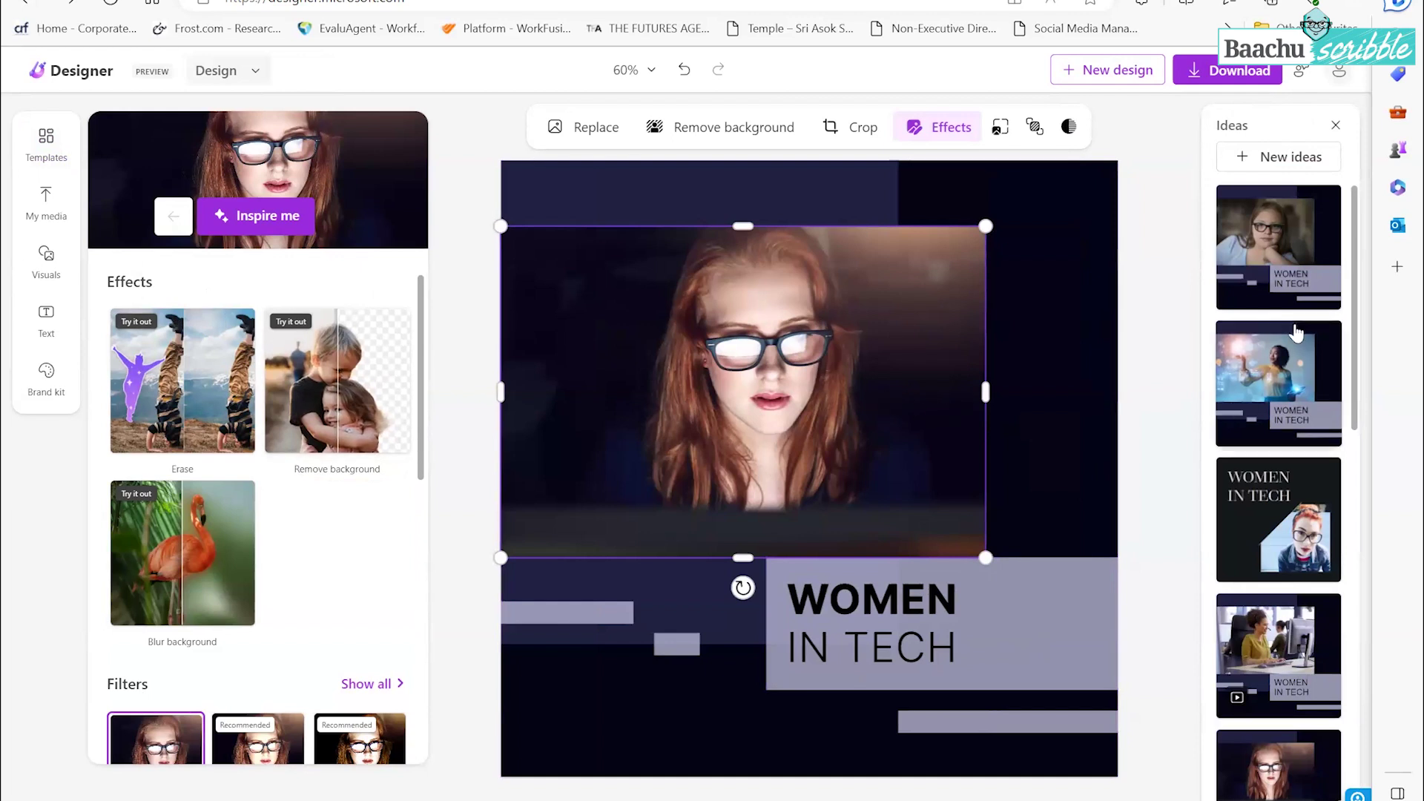
{"action": "scroll", "coordinate": [1350, 274], "scroll_direction": "down", "scroll_amount": 1}
{"action": "scroll", "coordinate": [1370, 285], "scroll_direction": "down", "scroll_amount": 7}
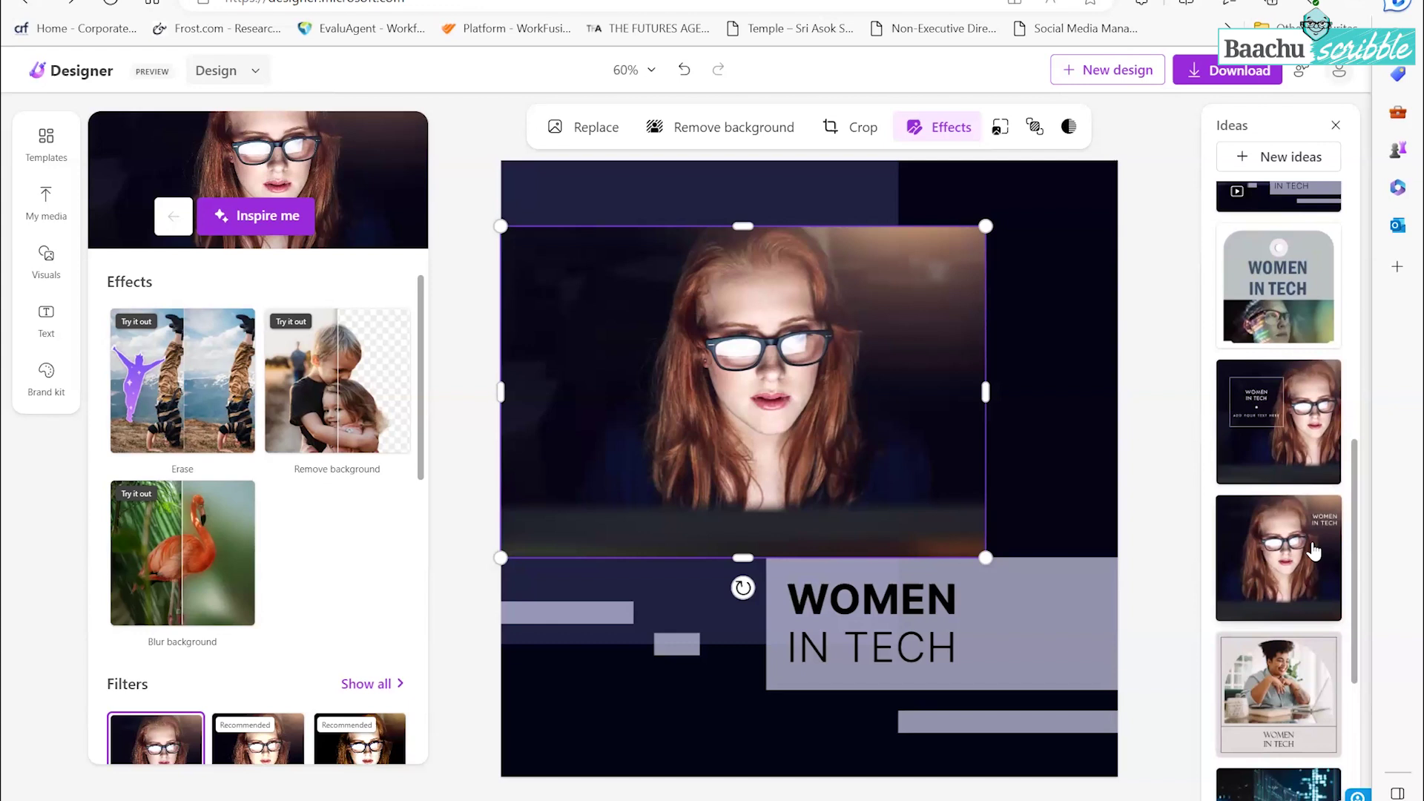
{"action": "scroll", "coordinate": [1313, 550], "scroll_direction": "down", "scroll_amount": 4}
{"action": "scroll", "coordinate": [1297, 352], "scroll_direction": "up", "scroll_amount": 12}
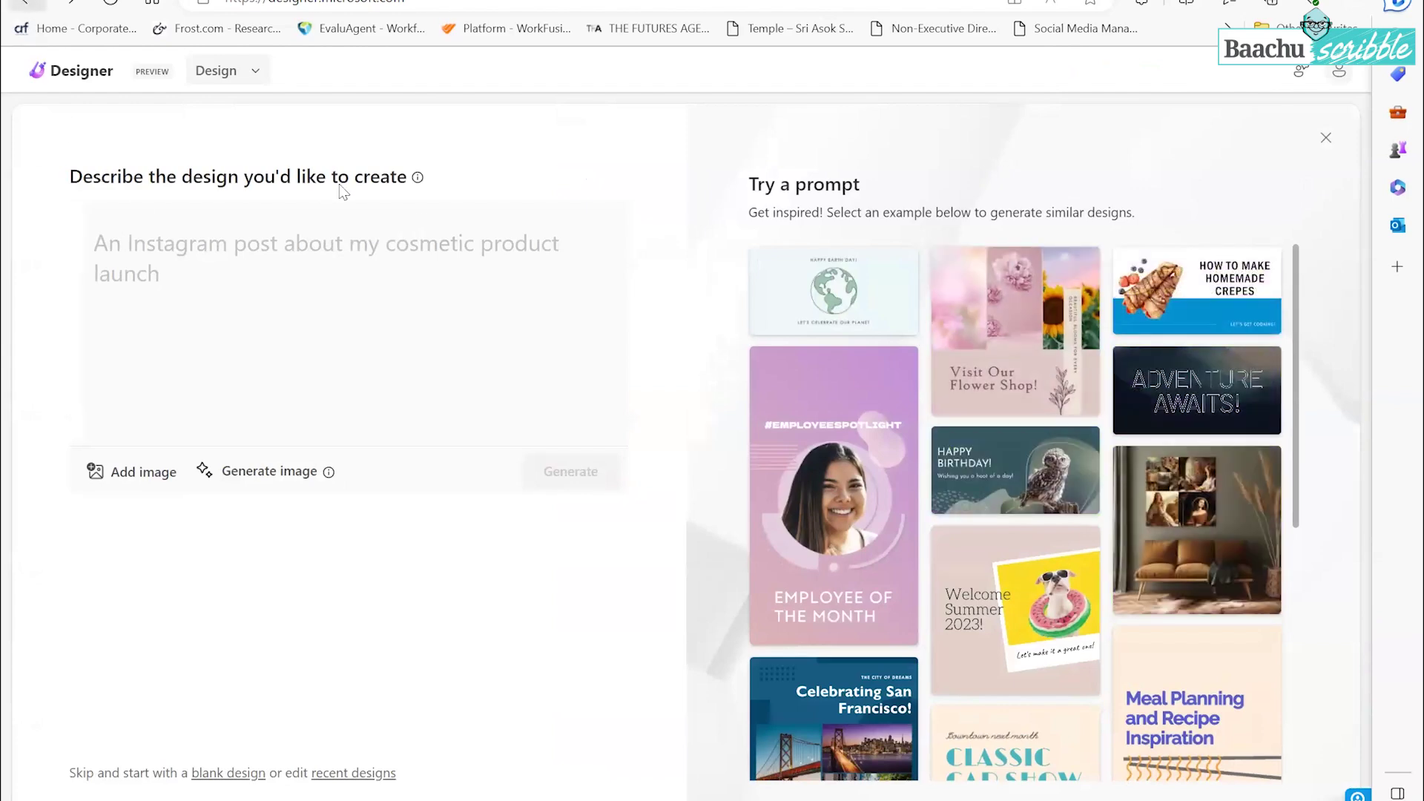
{"action": "mouse_move", "coordinate": [958, 259]}
{"action": "key", "text": "alt+Left"}
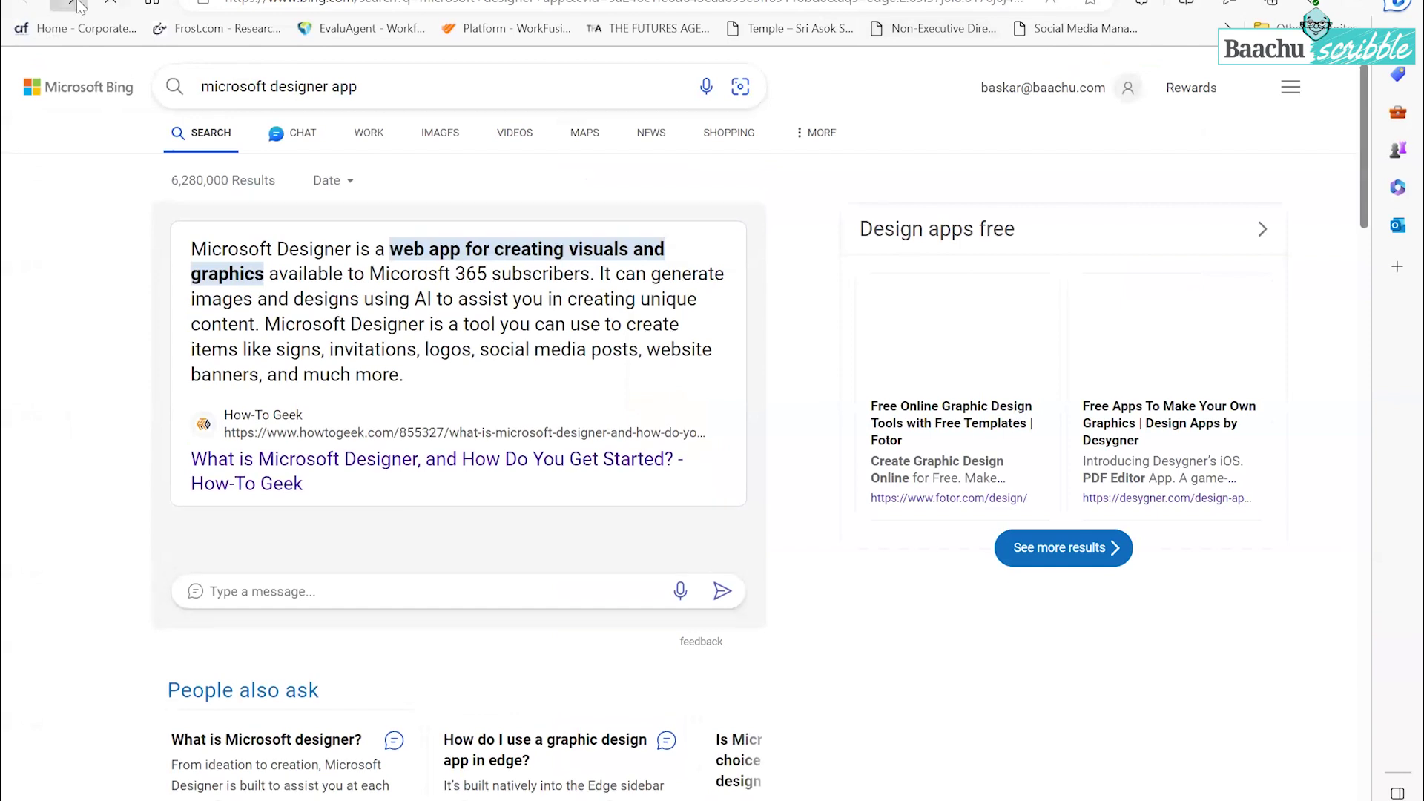
{"action": "key", "text": "alt+Right"}
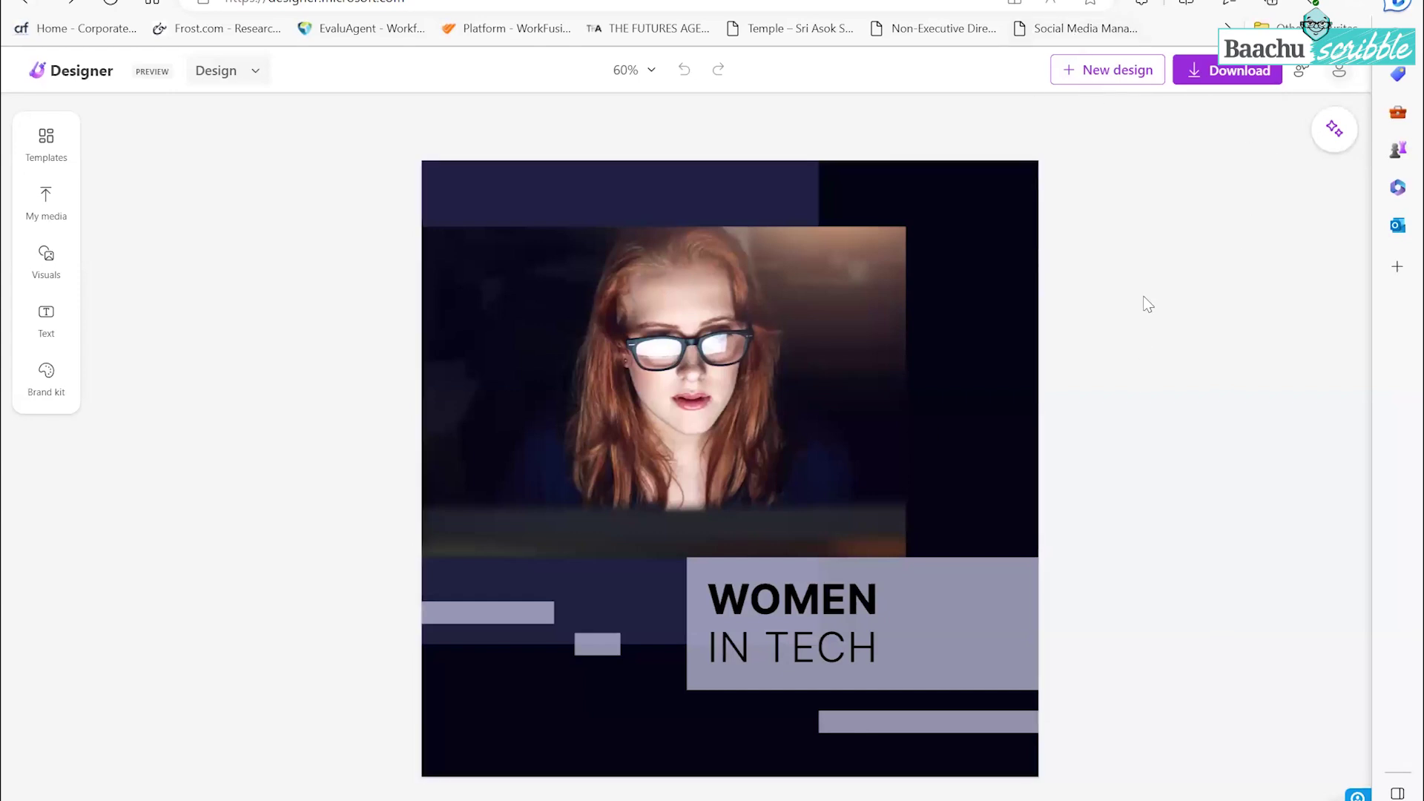
Step: Open the image gallery for replacing the woman's photo and look over its photo categories
{"action": "left_click", "coordinate": [769, 372]}
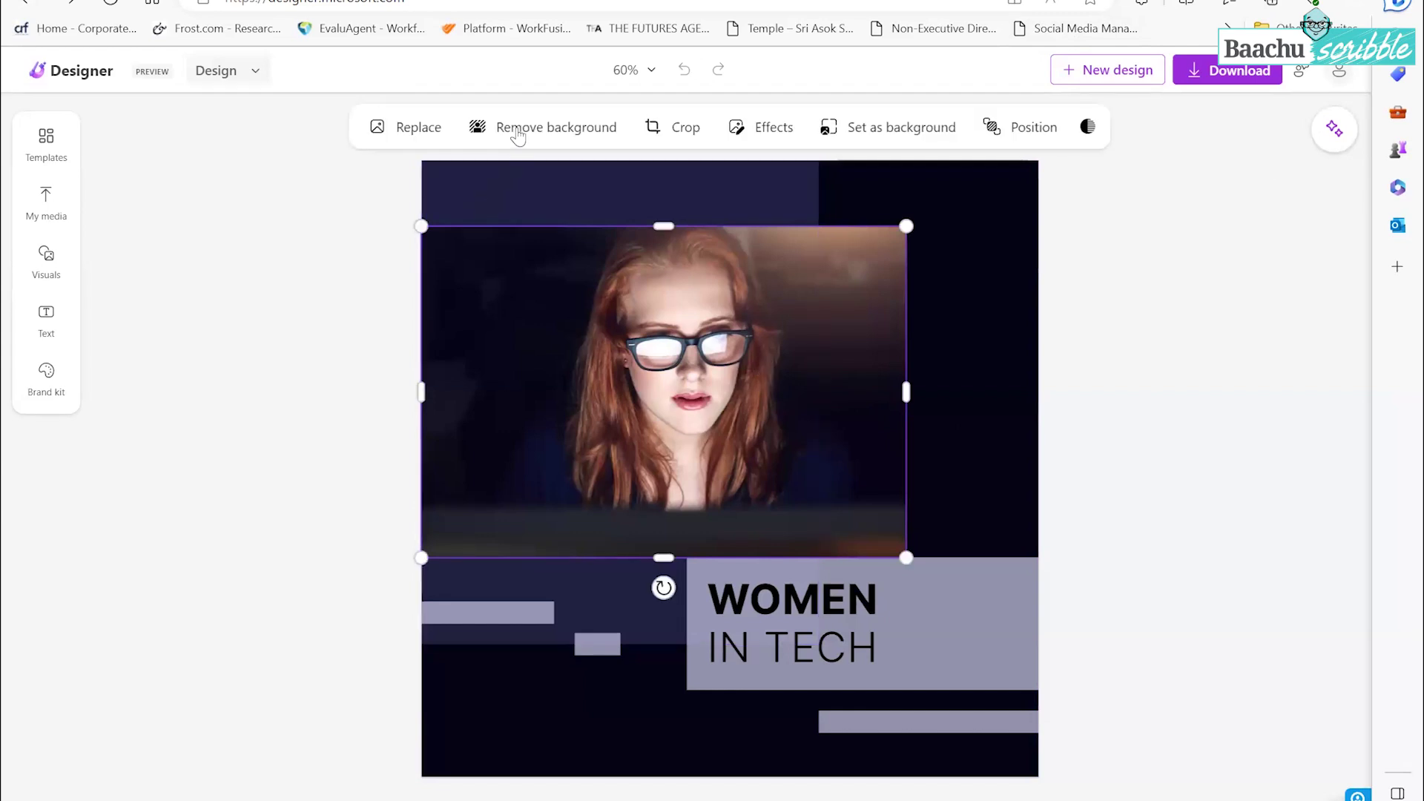
{"action": "left_click", "coordinate": [429, 136]}
{"action": "left_click", "coordinate": [375, 196]}
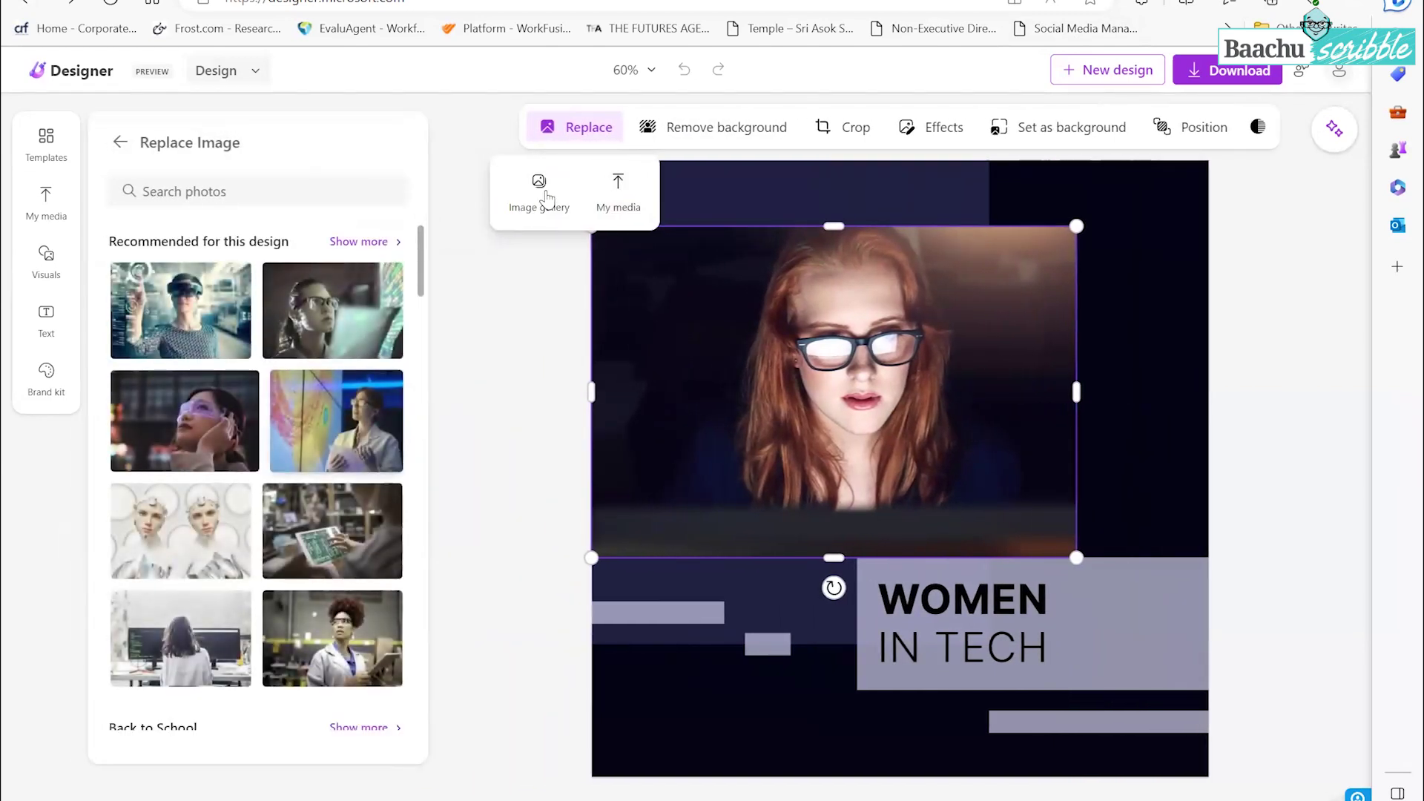
{"action": "scroll", "coordinate": [273, 430], "scroll_direction": "down", "scroll_amount": 4}
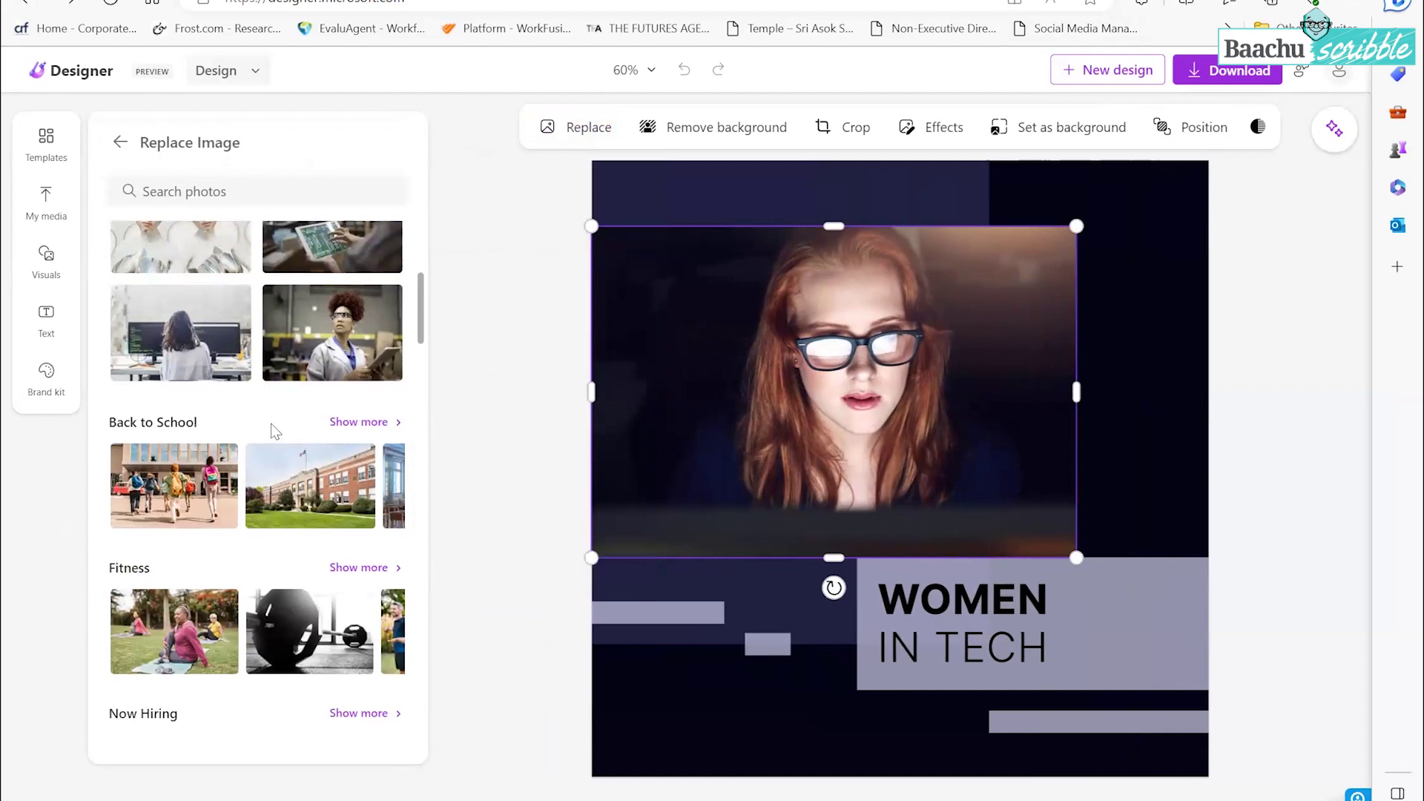
{"action": "scroll", "coordinate": [275, 430], "scroll_direction": "down", "scroll_amount": 3}
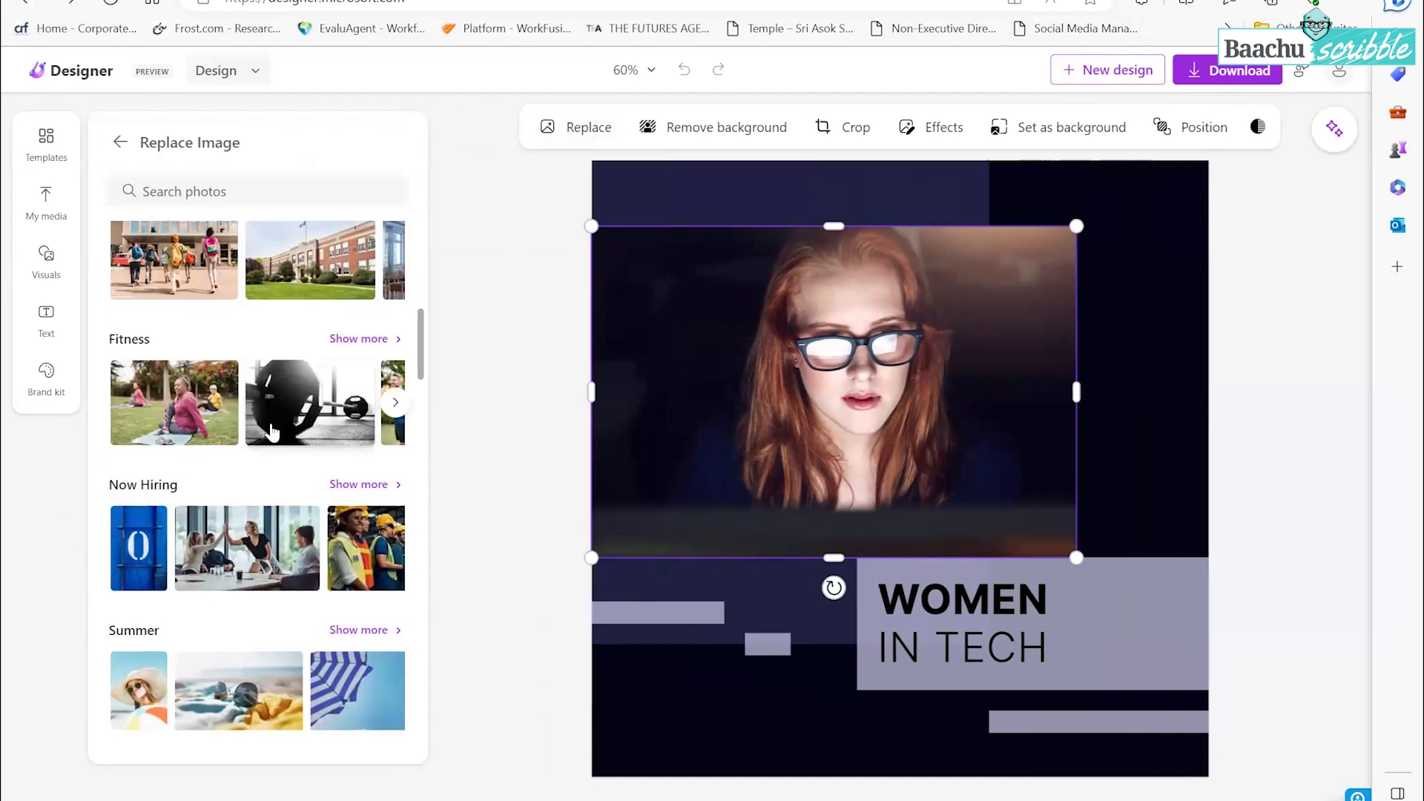
{"action": "scroll", "coordinate": [273, 430], "scroll_direction": "up", "scroll_amount": 7}
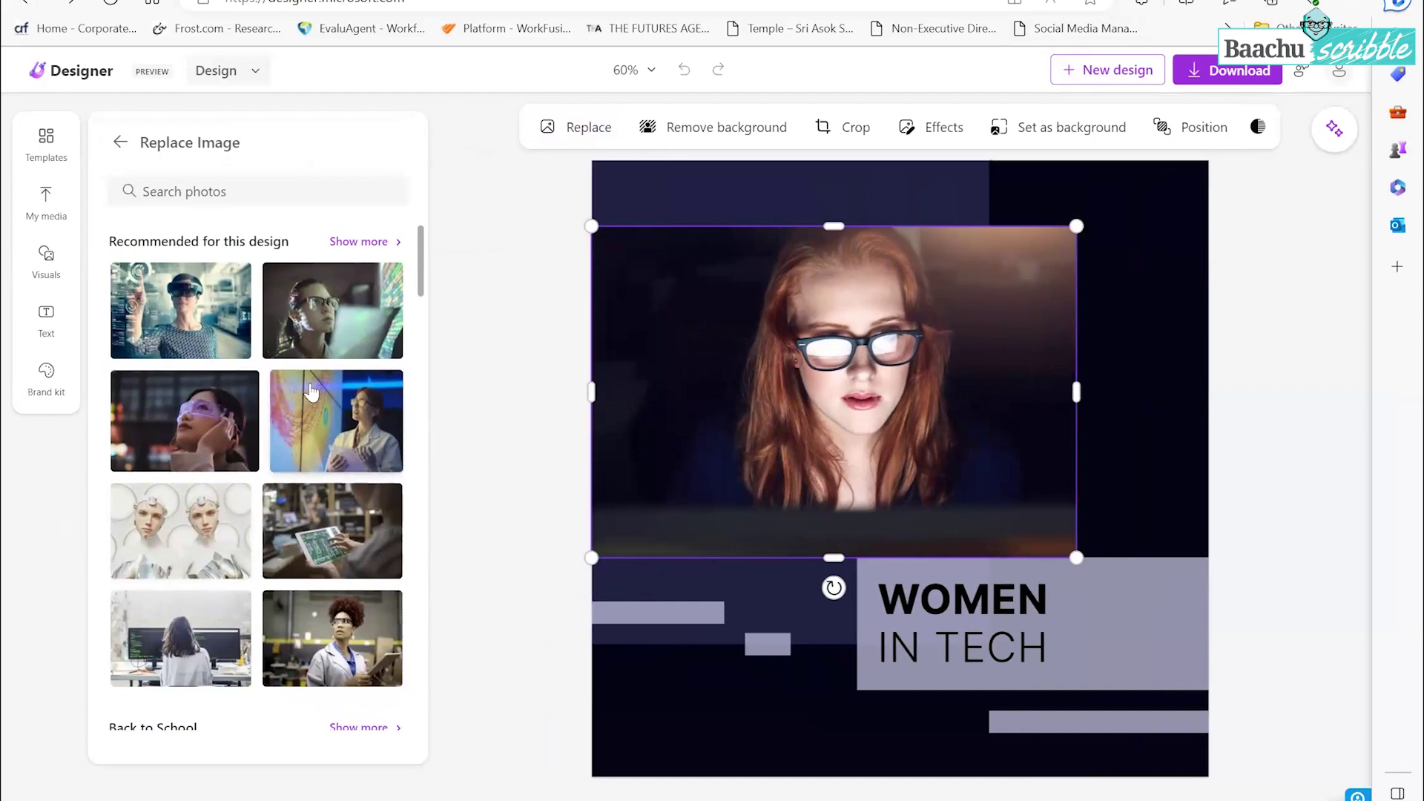
Step: Replace the main photo with the similar-photo suggestion of a woman holding a laptop before a seated group, found through the photos recommended for this design
{"action": "left_click", "coordinate": [354, 242]}
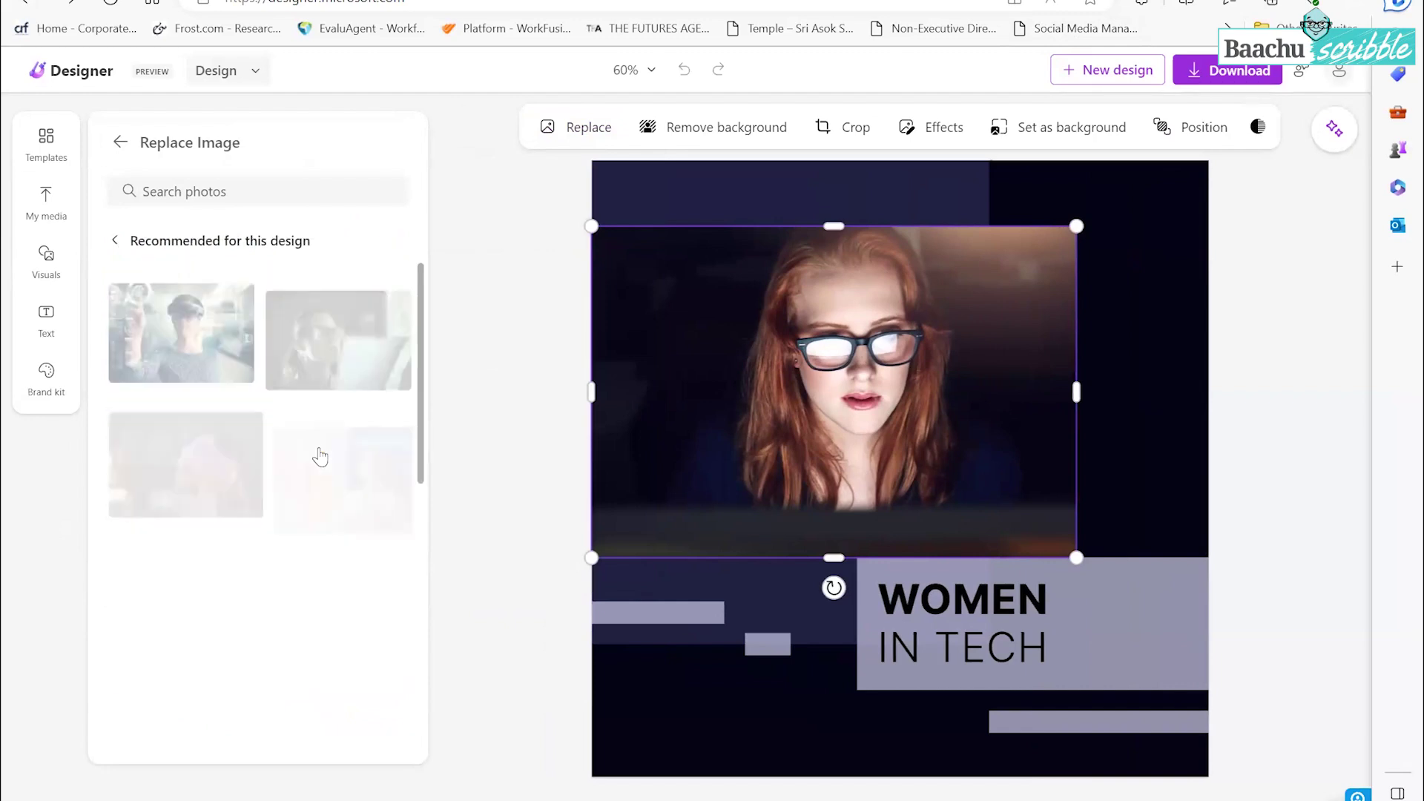
{"action": "scroll", "coordinate": [329, 527], "scroll_direction": "down", "scroll_amount": 2}
{"action": "scroll", "coordinate": [328, 527], "scroll_direction": "down", "scroll_amount": 5}
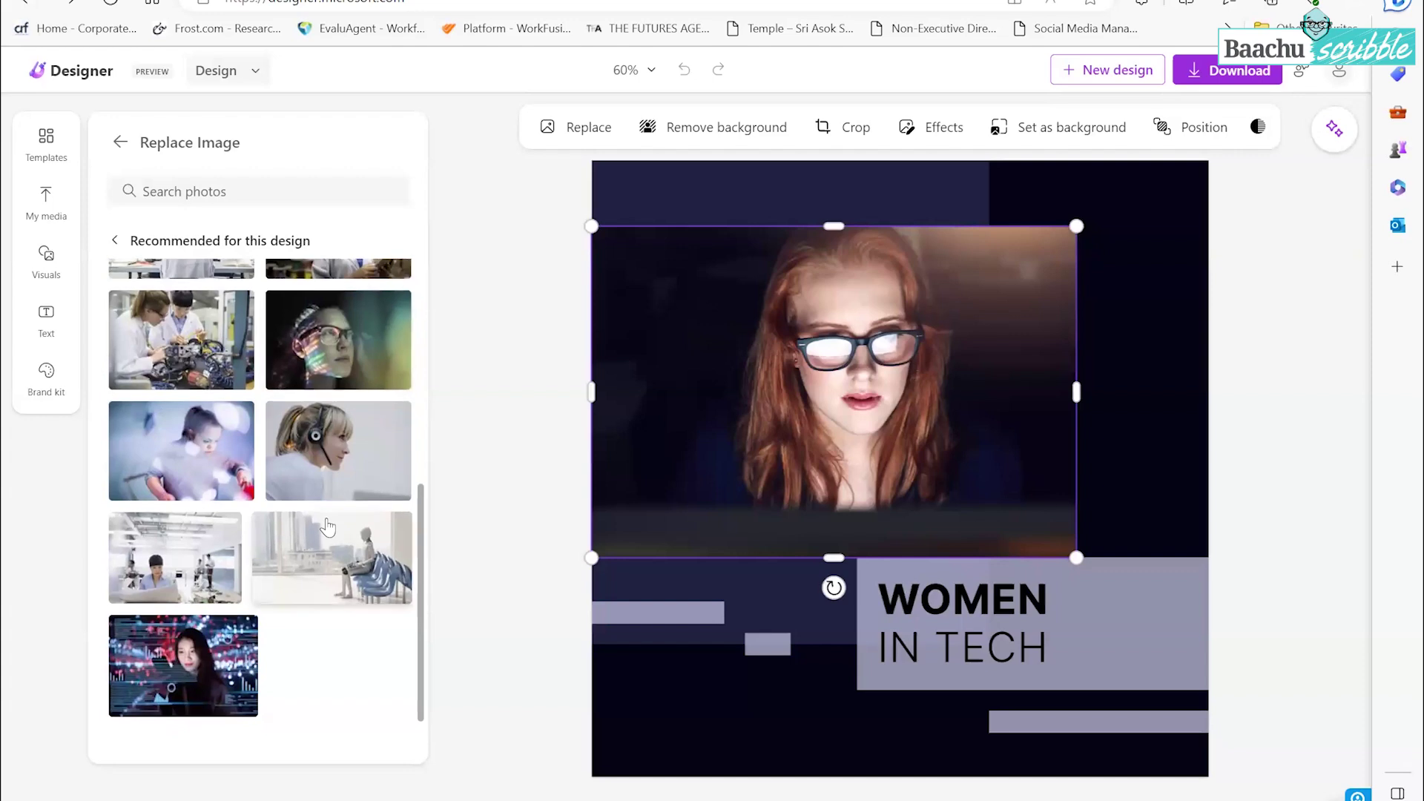
{"action": "scroll", "coordinate": [327, 527], "scroll_direction": "down", "scroll_amount": 3}
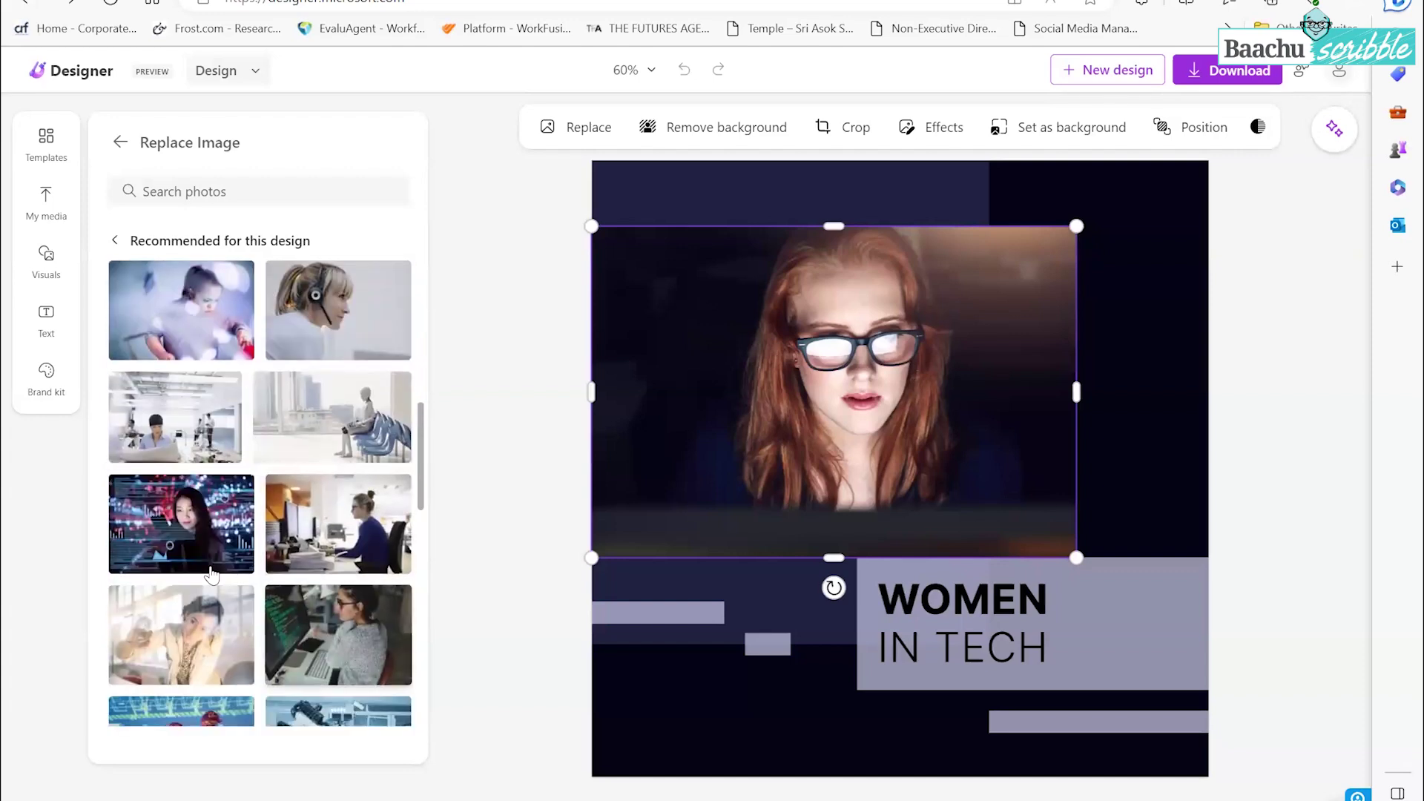
{"action": "scroll", "coordinate": [245, 588], "scroll_direction": "down", "scroll_amount": 10}
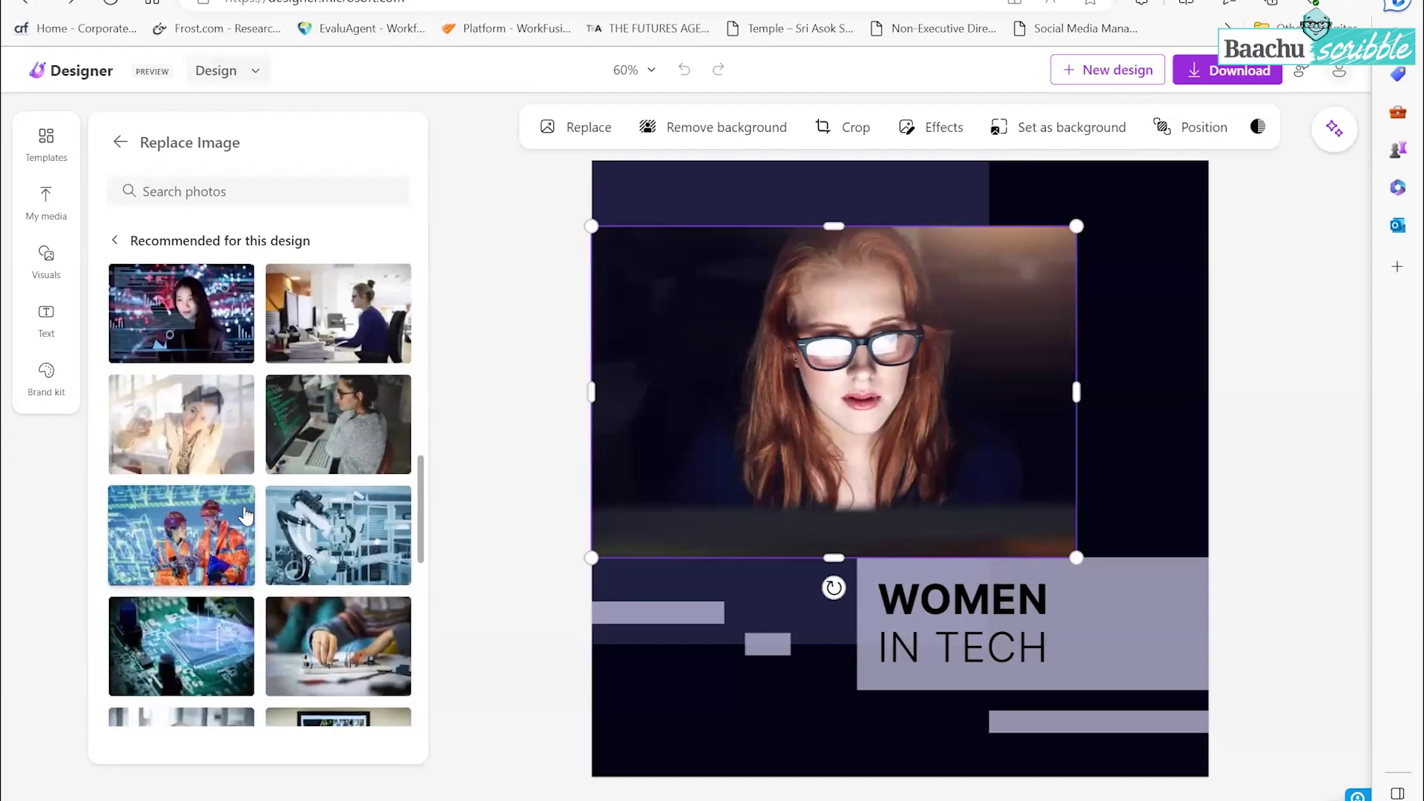
{"action": "scroll", "coordinate": [245, 588], "scroll_direction": "down", "scroll_amount": 8}
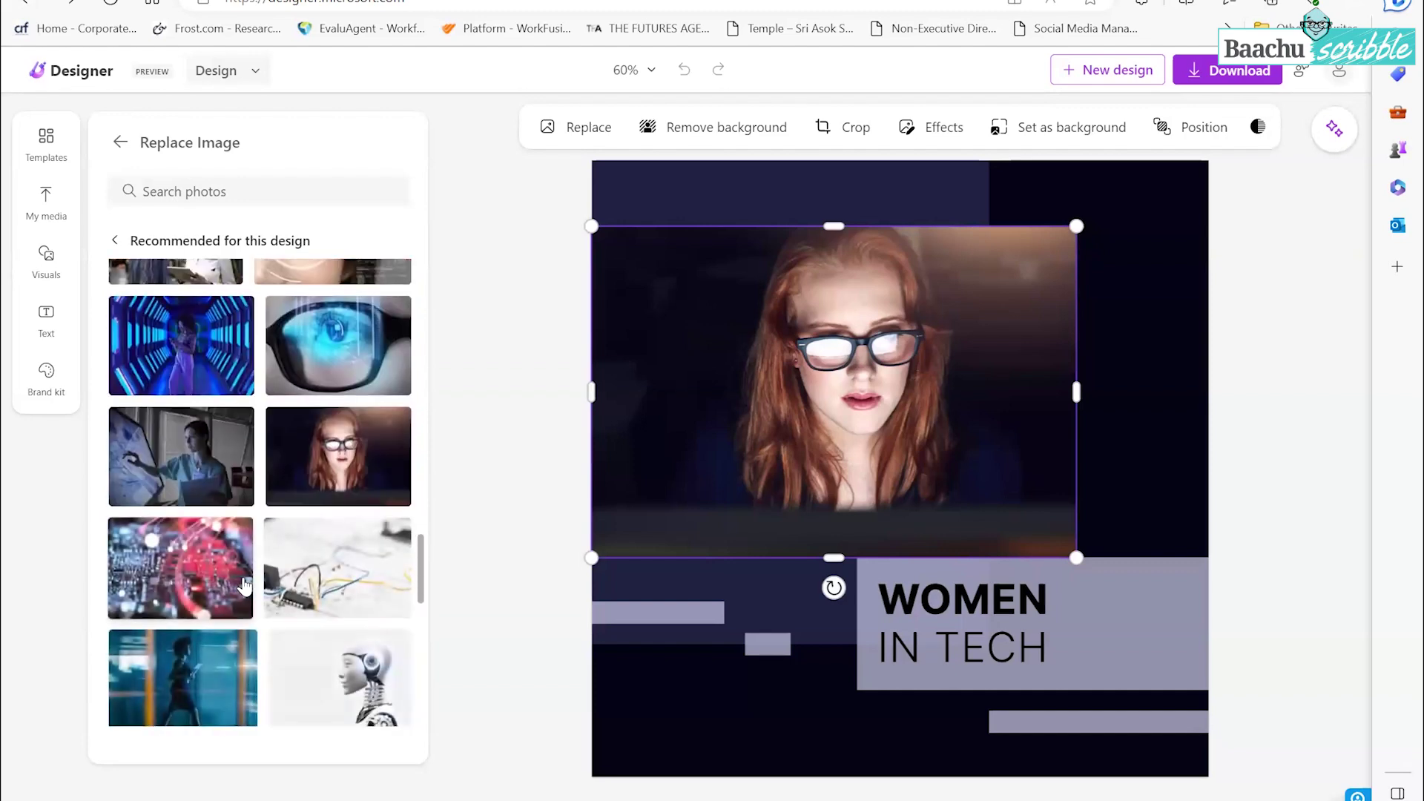
{"action": "scroll", "coordinate": [245, 586], "scroll_direction": "down", "scroll_amount": 5}
{"action": "scroll", "coordinate": [245, 586], "scroll_direction": "down", "scroll_amount": 4}
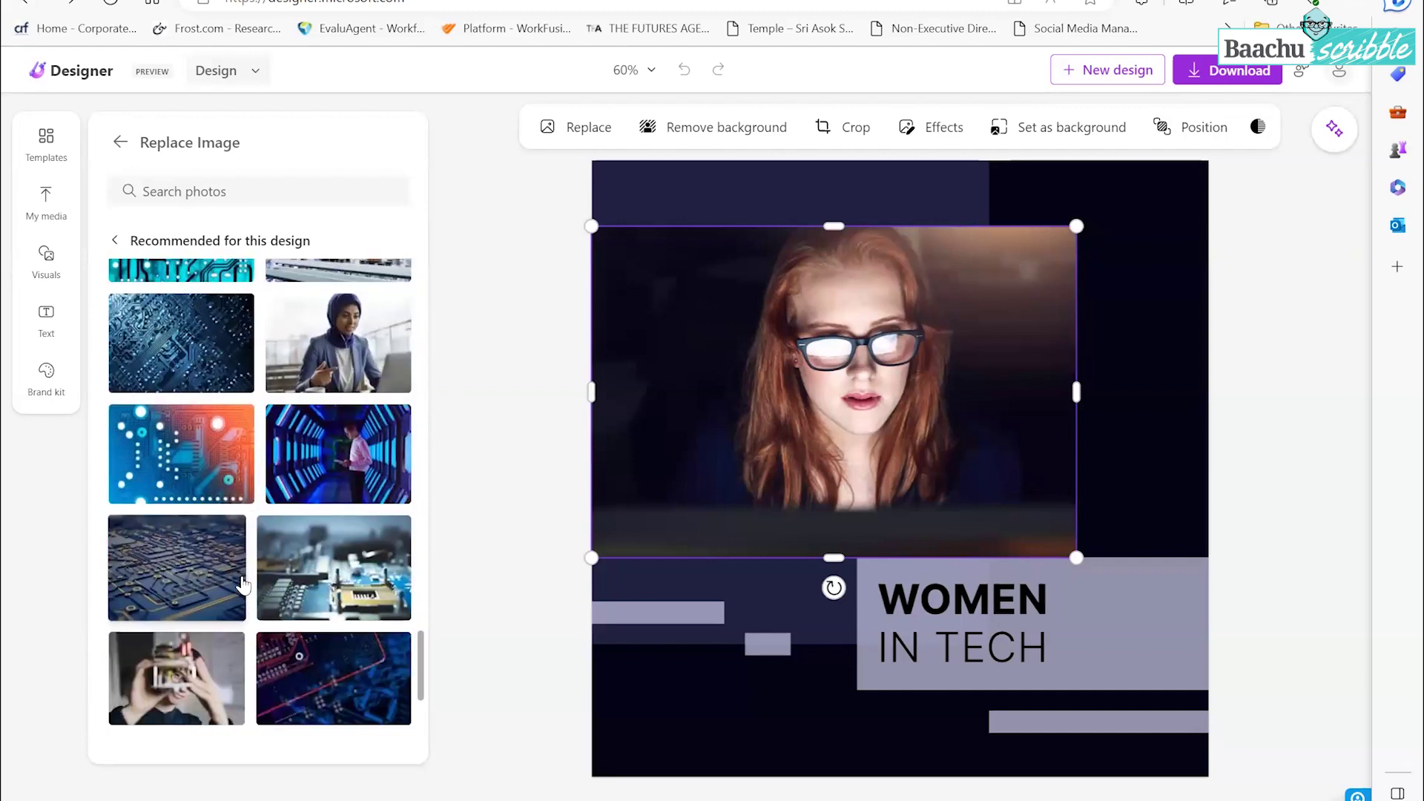
{"action": "scroll", "coordinate": [244, 585], "scroll_direction": "down", "scroll_amount": 5}
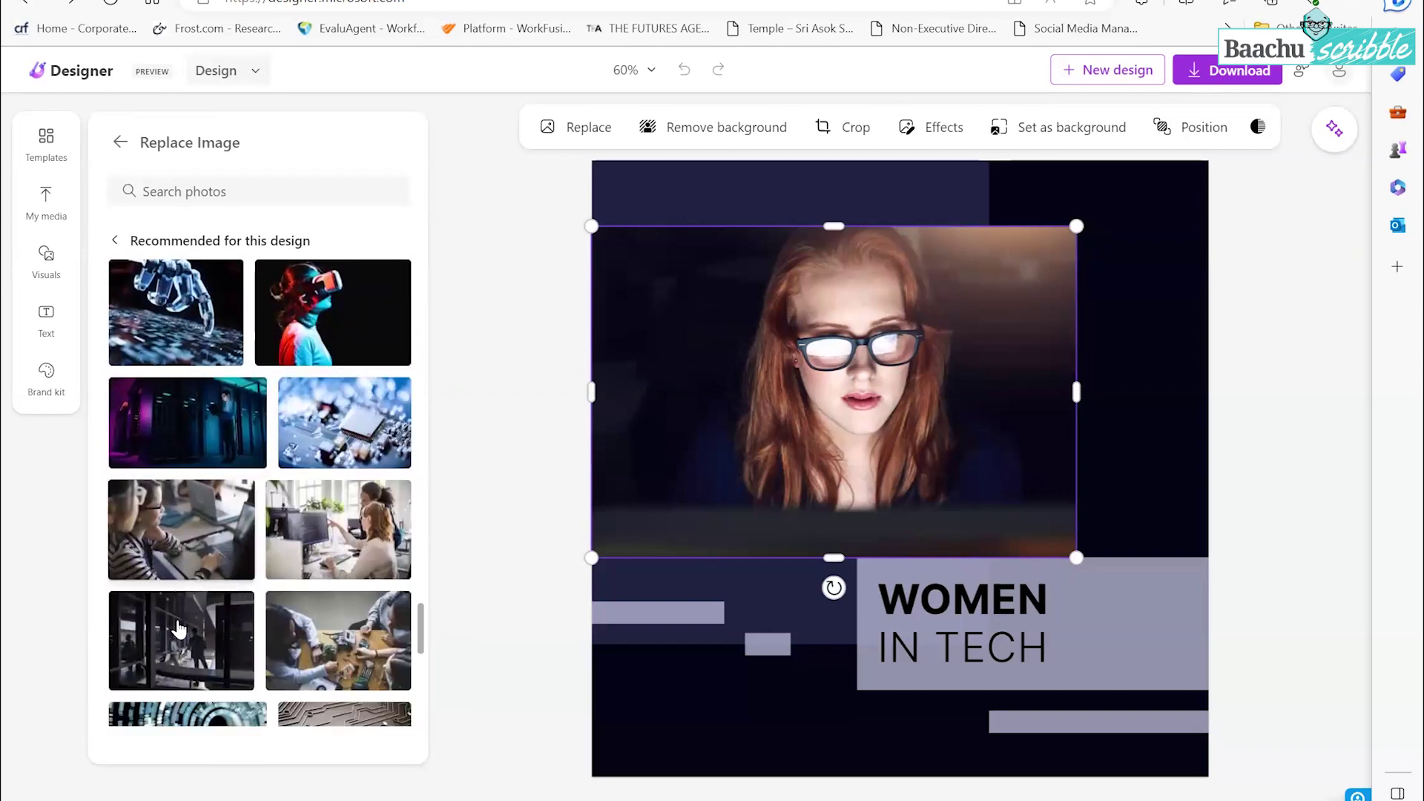
{"action": "left_click", "coordinate": [198, 539]}
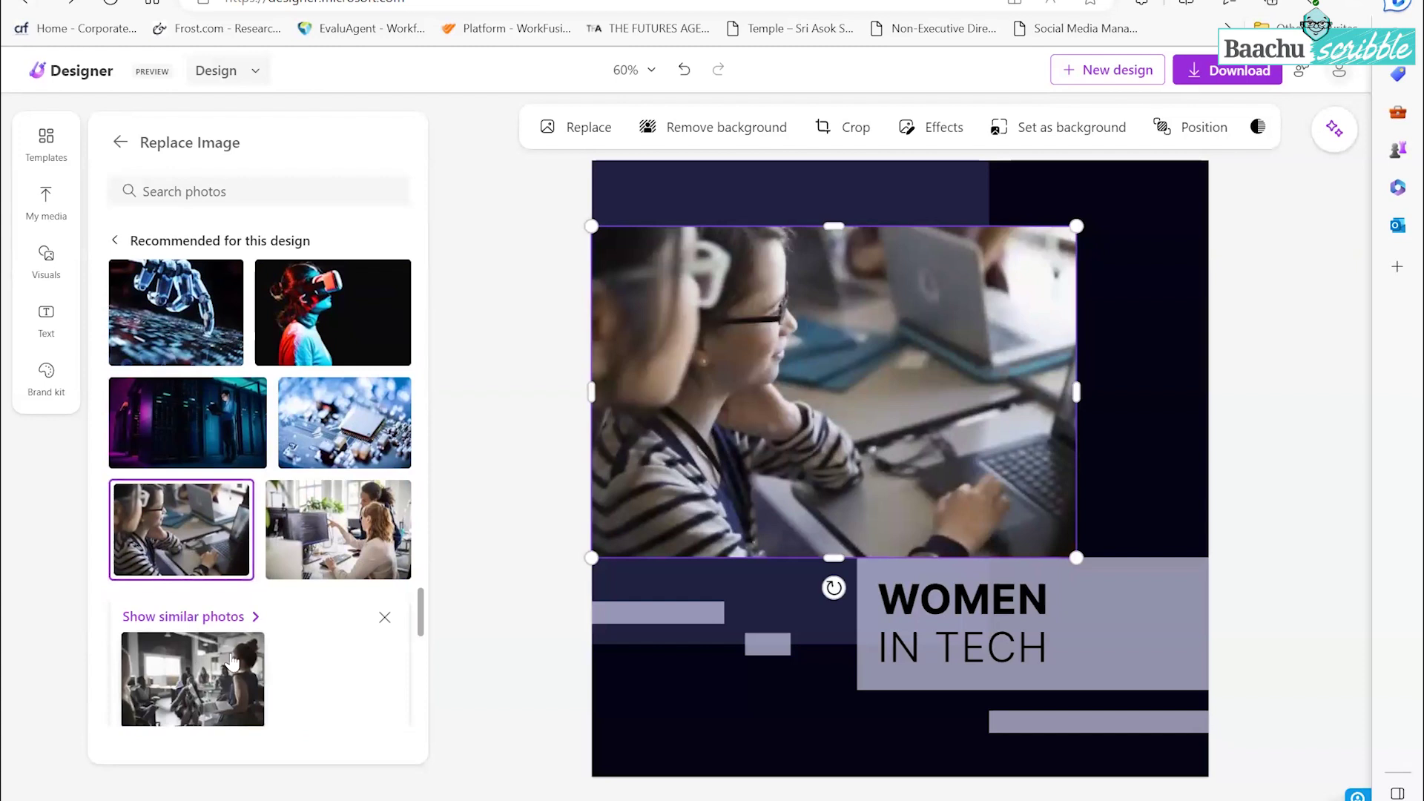
{"action": "left_click", "coordinate": [231, 660]}
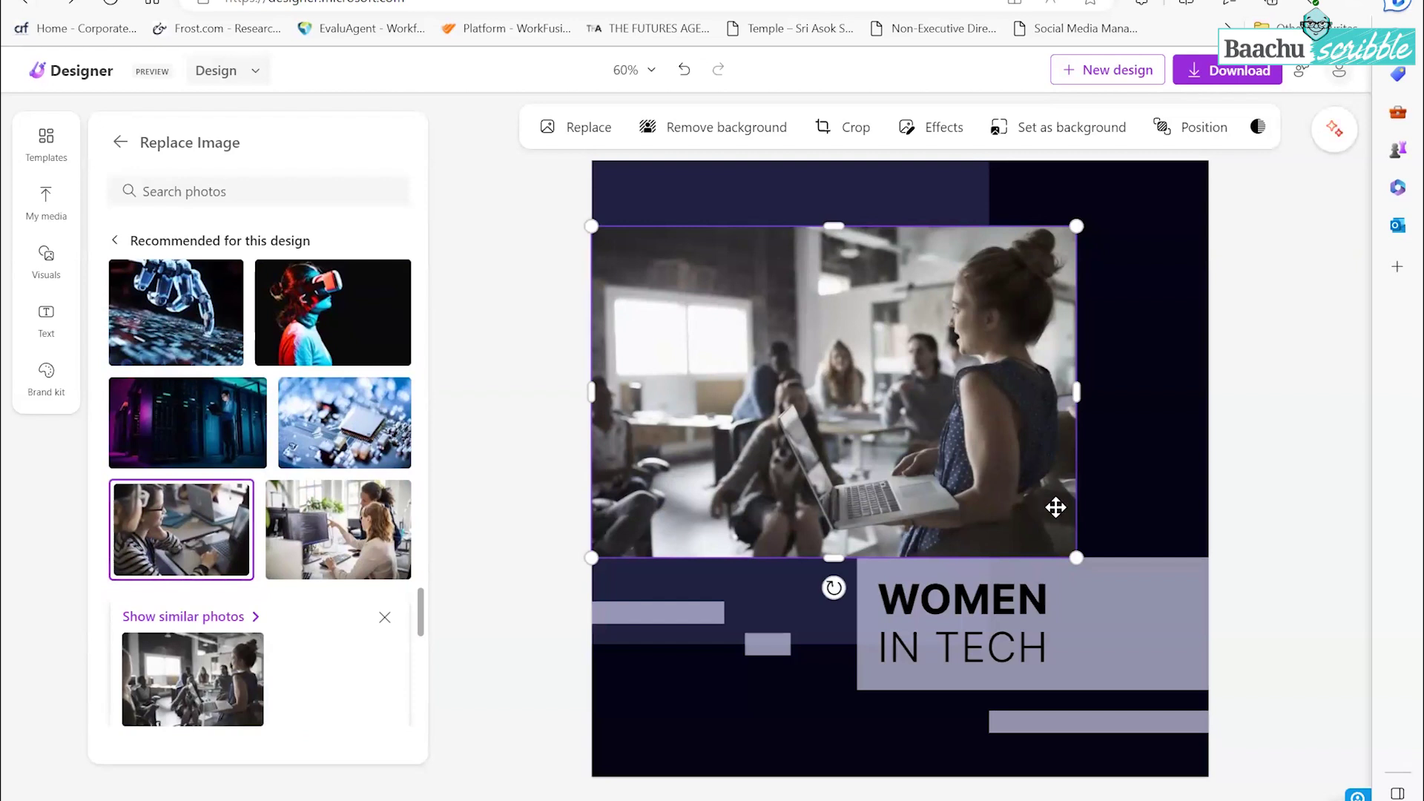
Step: Try removing the new photo's background, and restore the original
{"action": "left_click", "coordinate": [744, 138]}
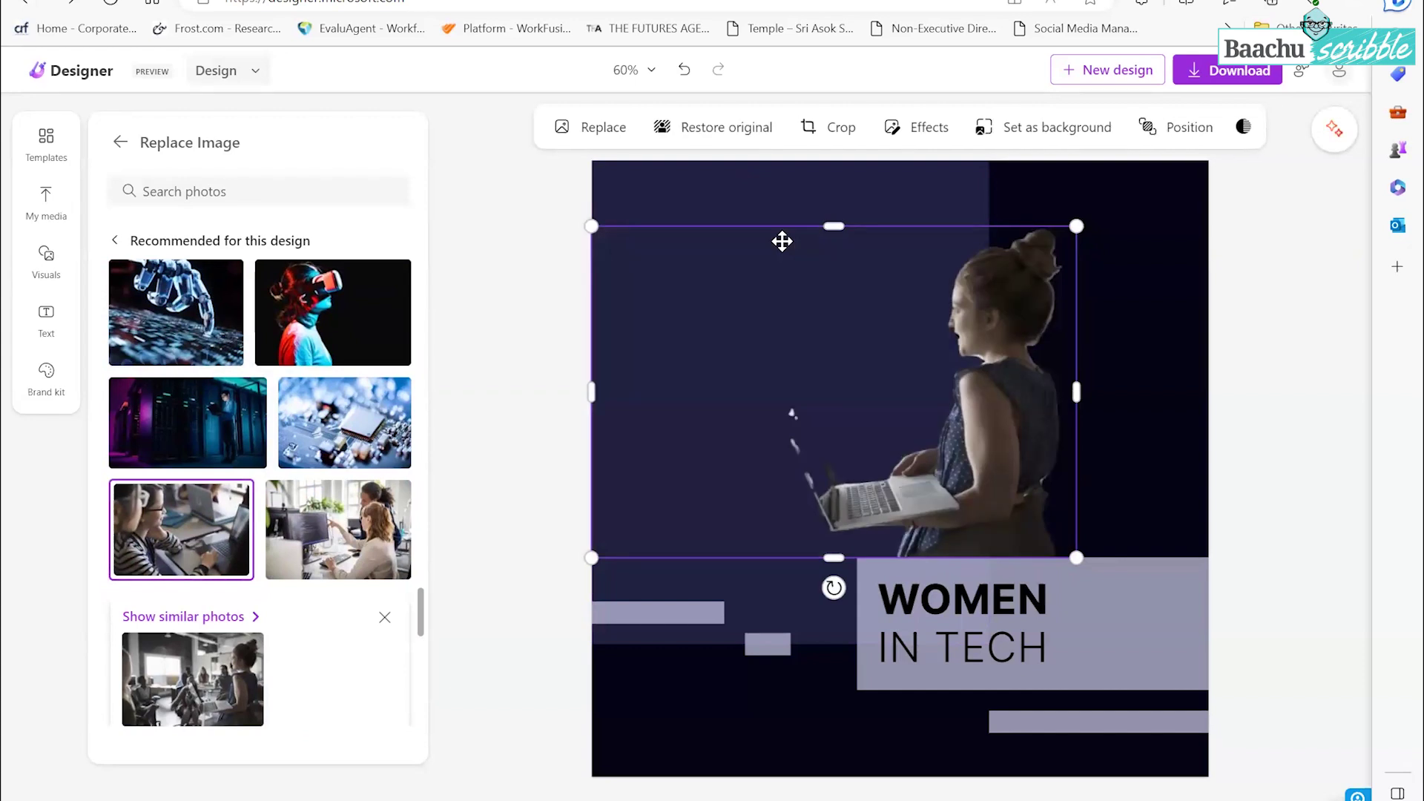
{"action": "left_click", "coordinate": [746, 134]}
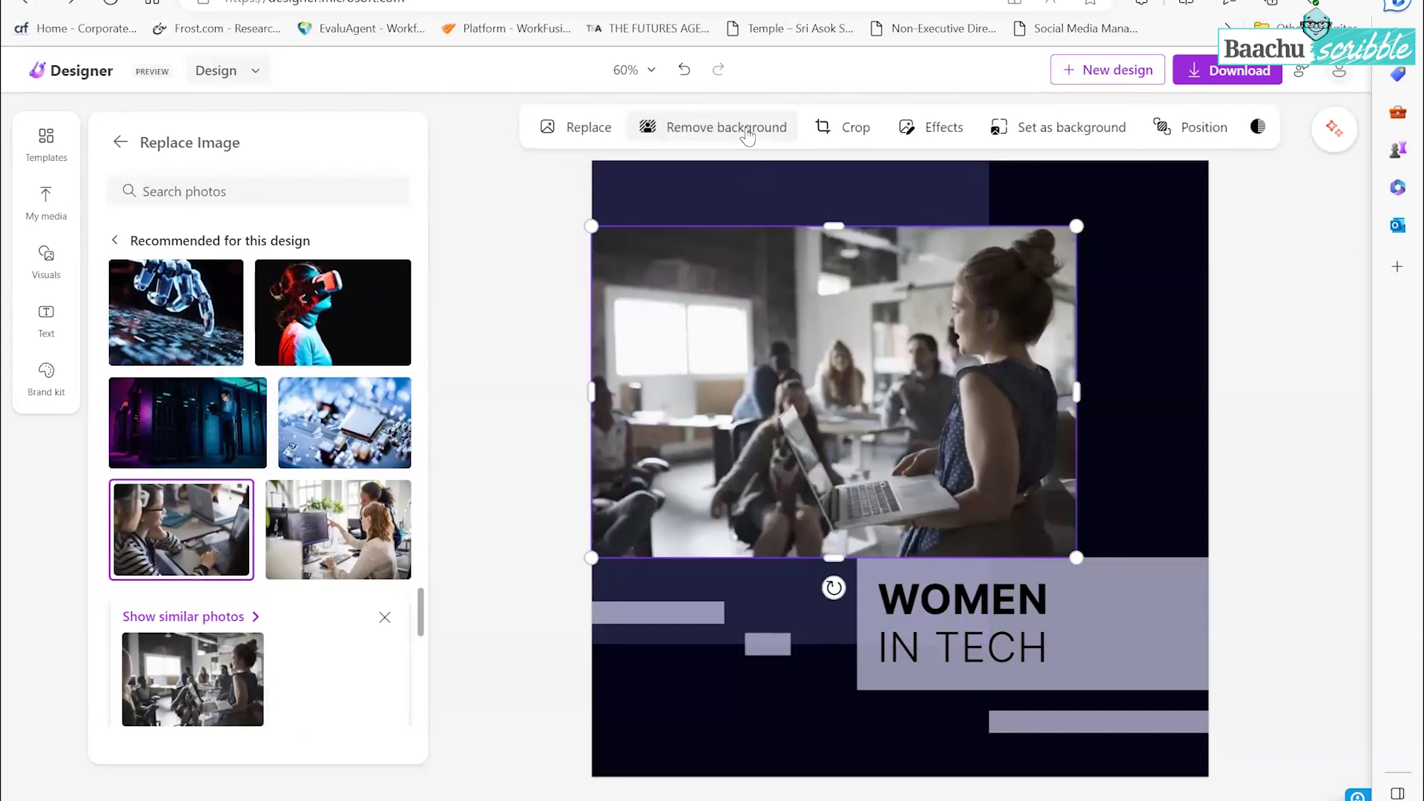
Step: Adjust the photo's effects to temperature 49, saturation -58, contrast 40 and brightness -10
{"action": "left_click", "coordinate": [949, 134]}
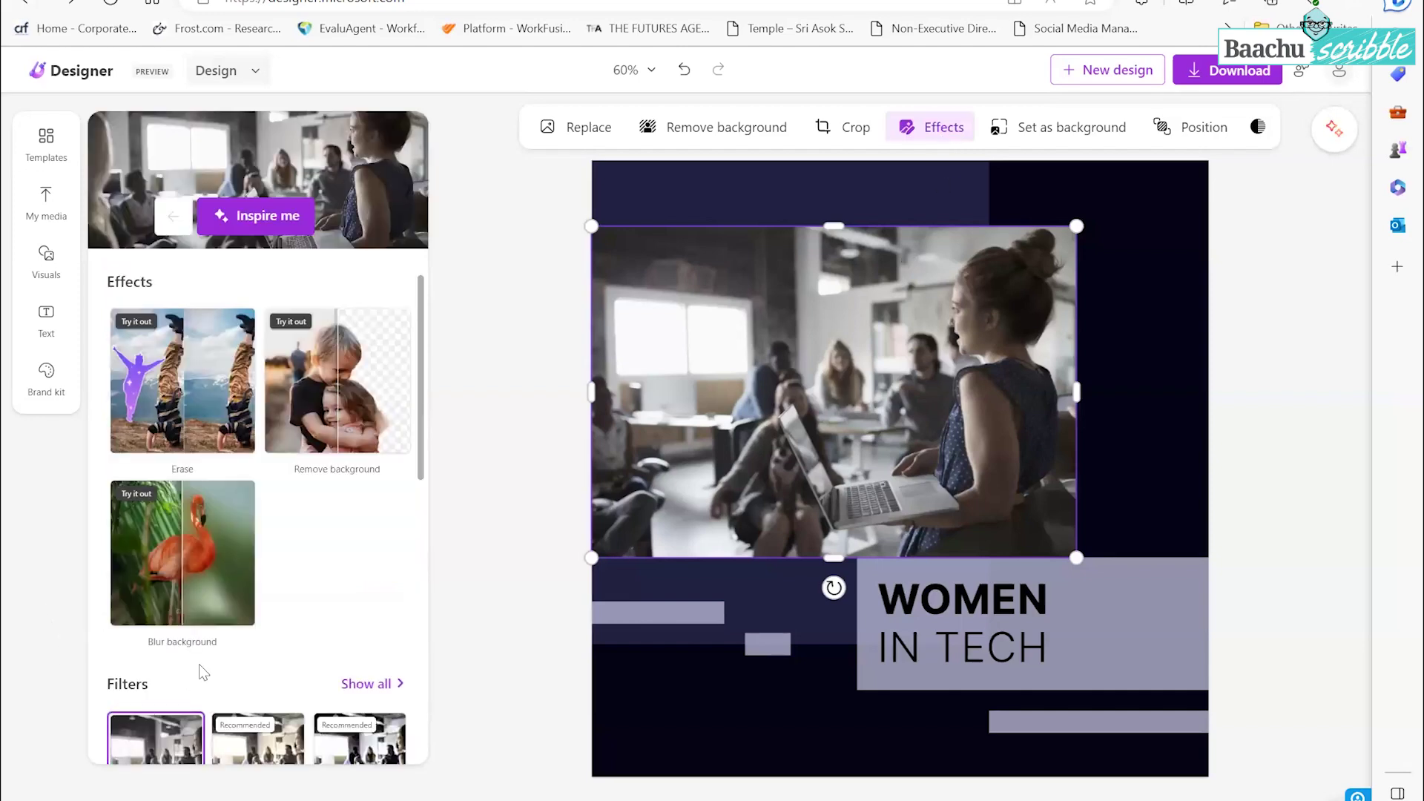
{"action": "scroll", "coordinate": [199, 665], "scroll_direction": "down", "scroll_amount": 6}
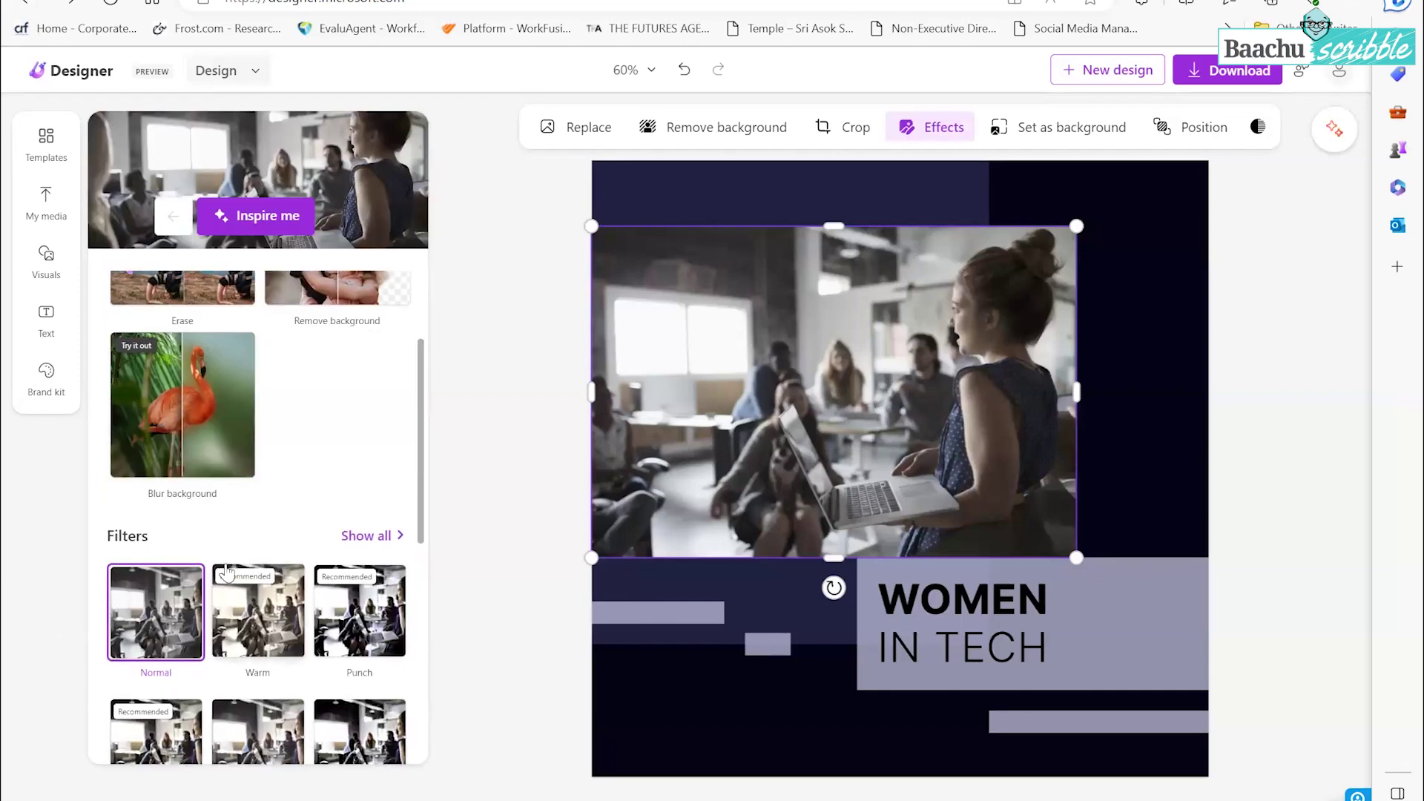
{"action": "scroll", "coordinate": [220, 630], "scroll_direction": "down", "scroll_amount": 2}
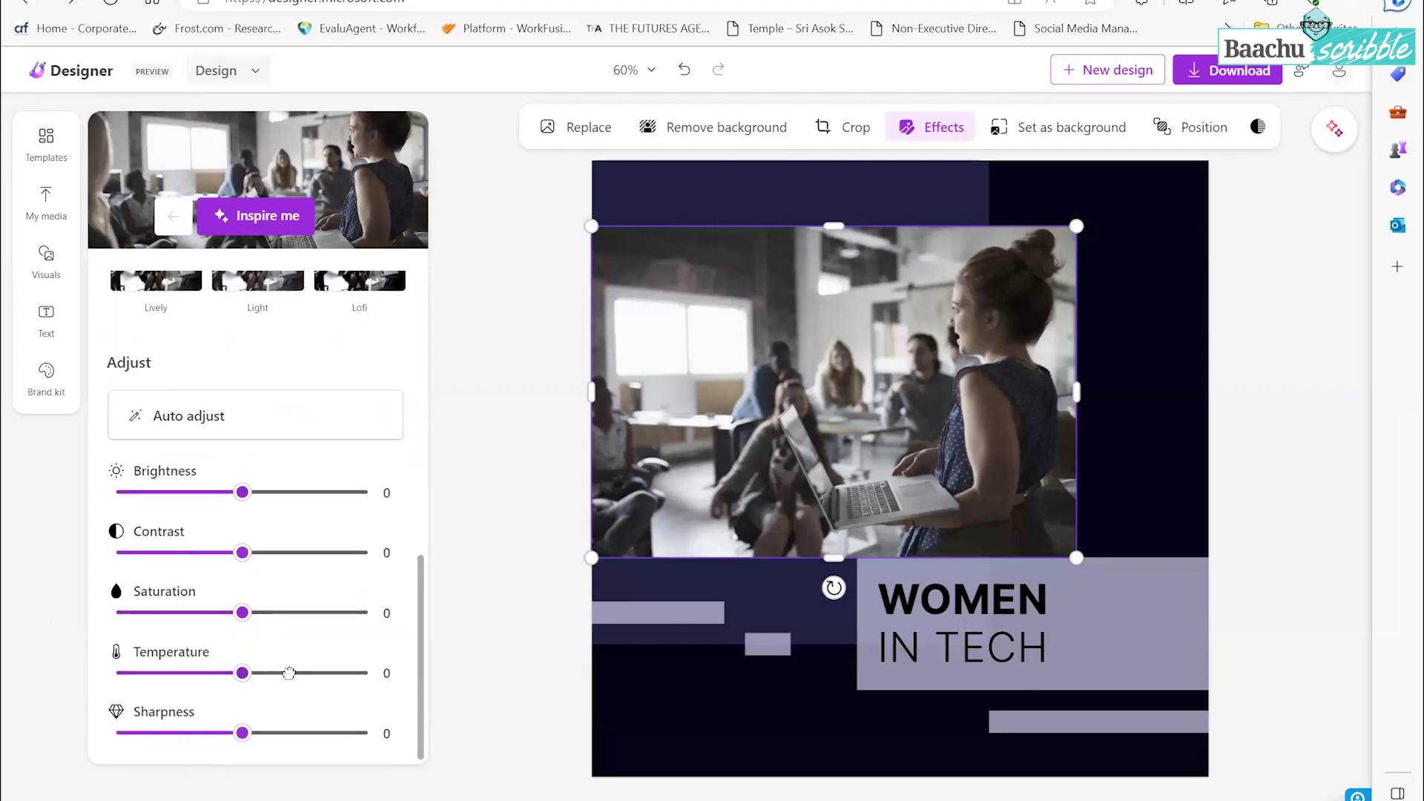
{"action": "left_click_drag", "start_coordinate": [250, 682], "coordinate": [304, 673]}
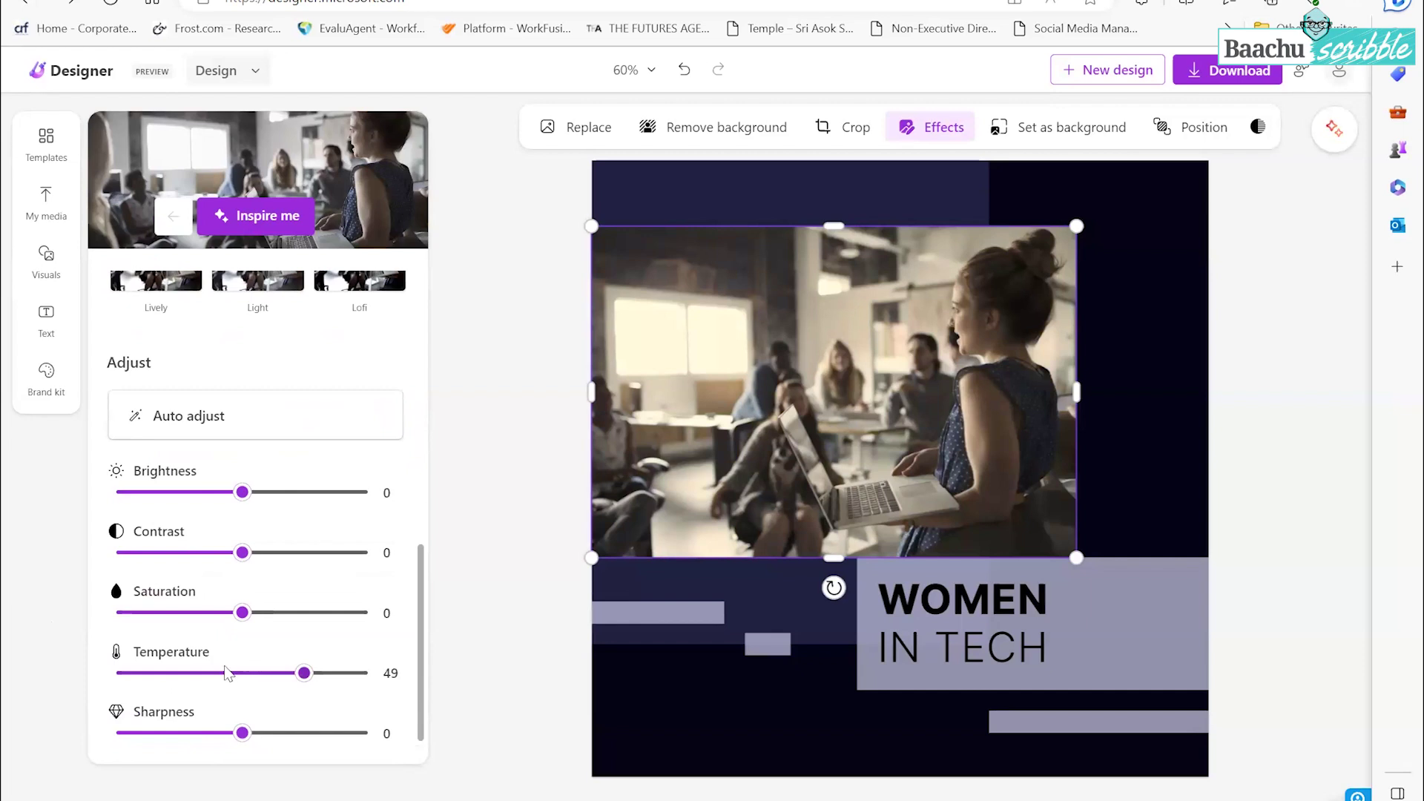
{"action": "left_click_drag", "start_coordinate": [242, 612], "coordinate": [171, 614]}
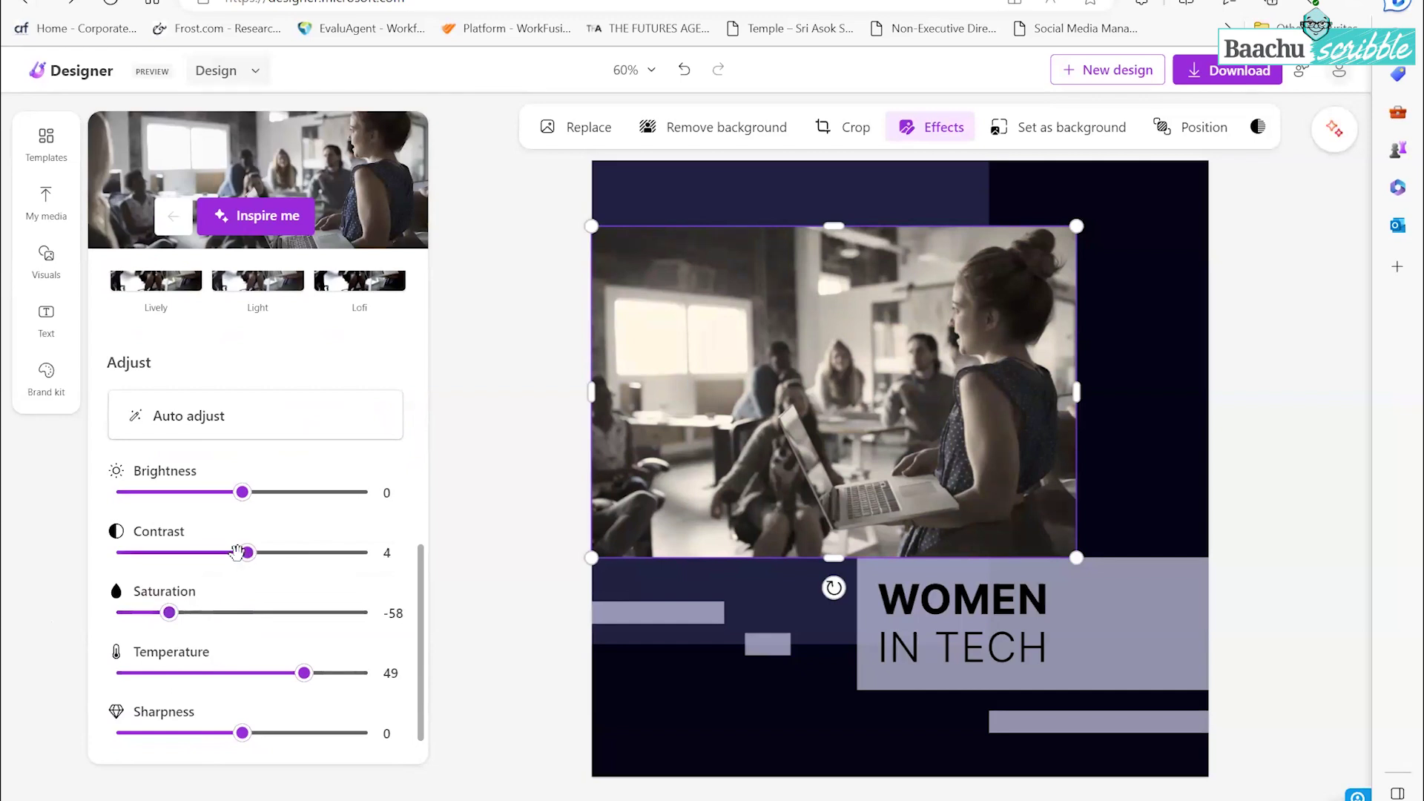
{"action": "left_click_drag", "start_coordinate": [242, 552], "coordinate": [291, 558]}
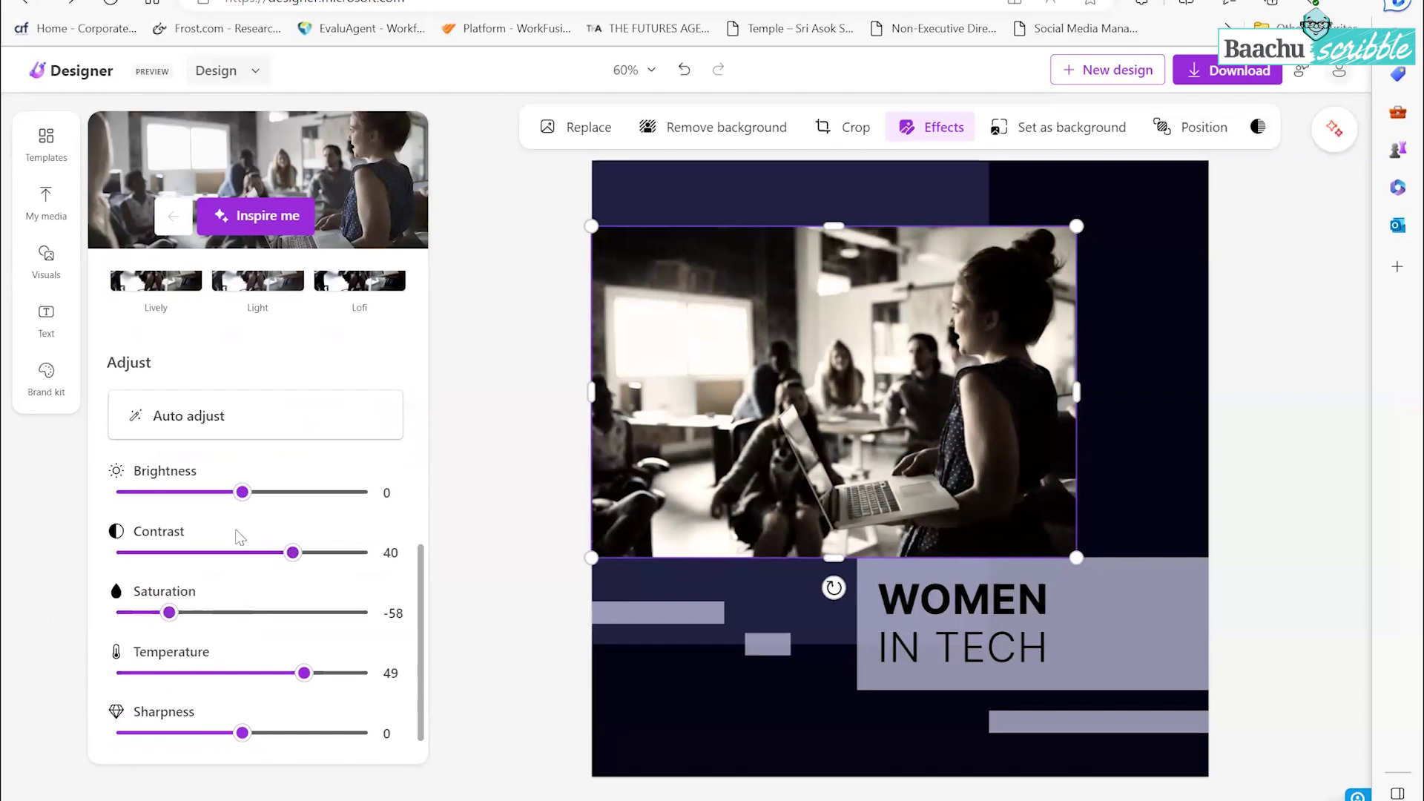
{"action": "mouse_move", "coordinate": [241, 491]}
{"action": "left_mouse_down"}
{"action": "mouse_move", "coordinate": [228, 492]}
{"action": "mouse_move", "coordinate": [318, 505]}
{"action": "mouse_move", "coordinate": [228, 501]}
{"action": "left_mouse_up"}
{"action": "left_click", "coordinate": [250, 494]}
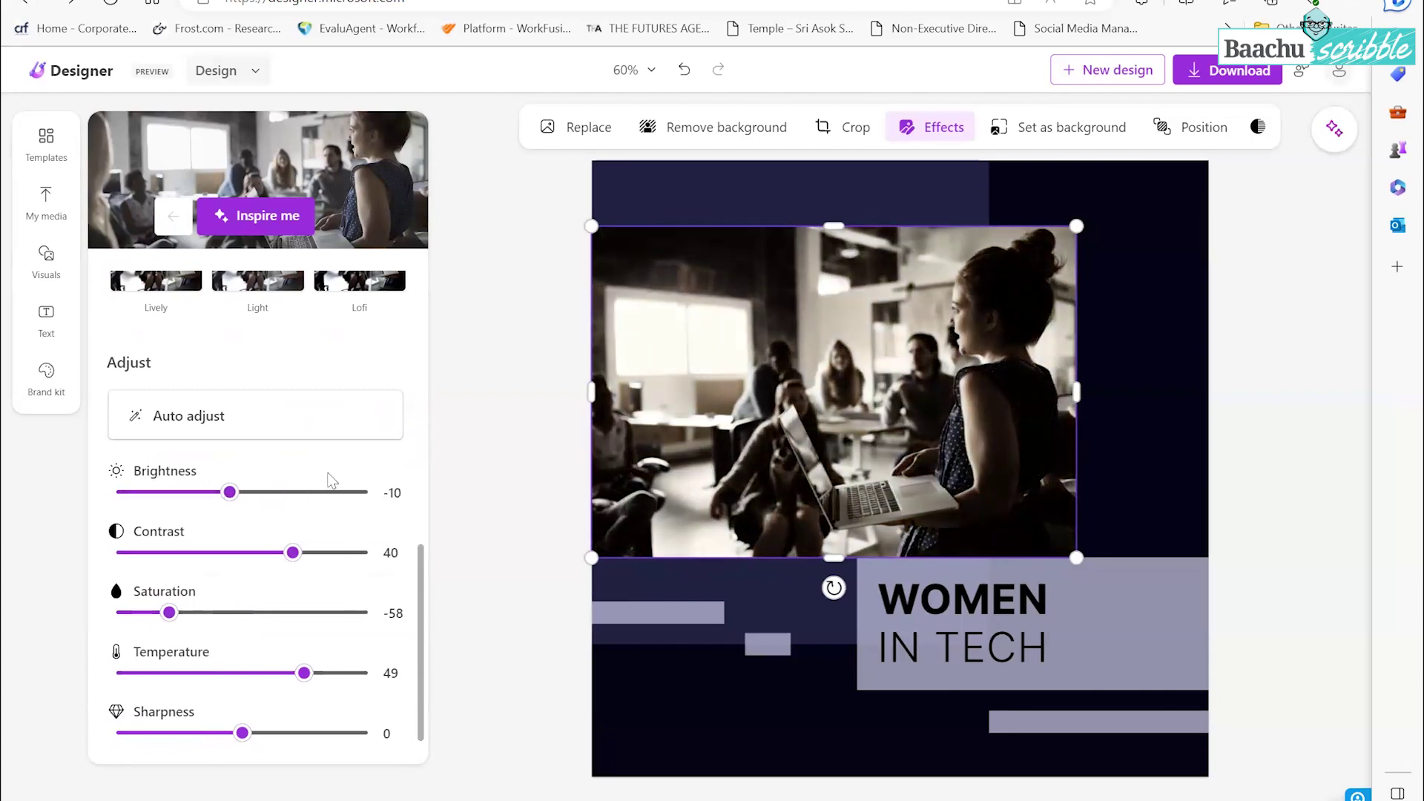
Step: Apply Auto adjust to the photo and look over the preset filters
{"action": "scroll", "coordinate": [331, 477], "scroll_direction": "up", "scroll_amount": 2}
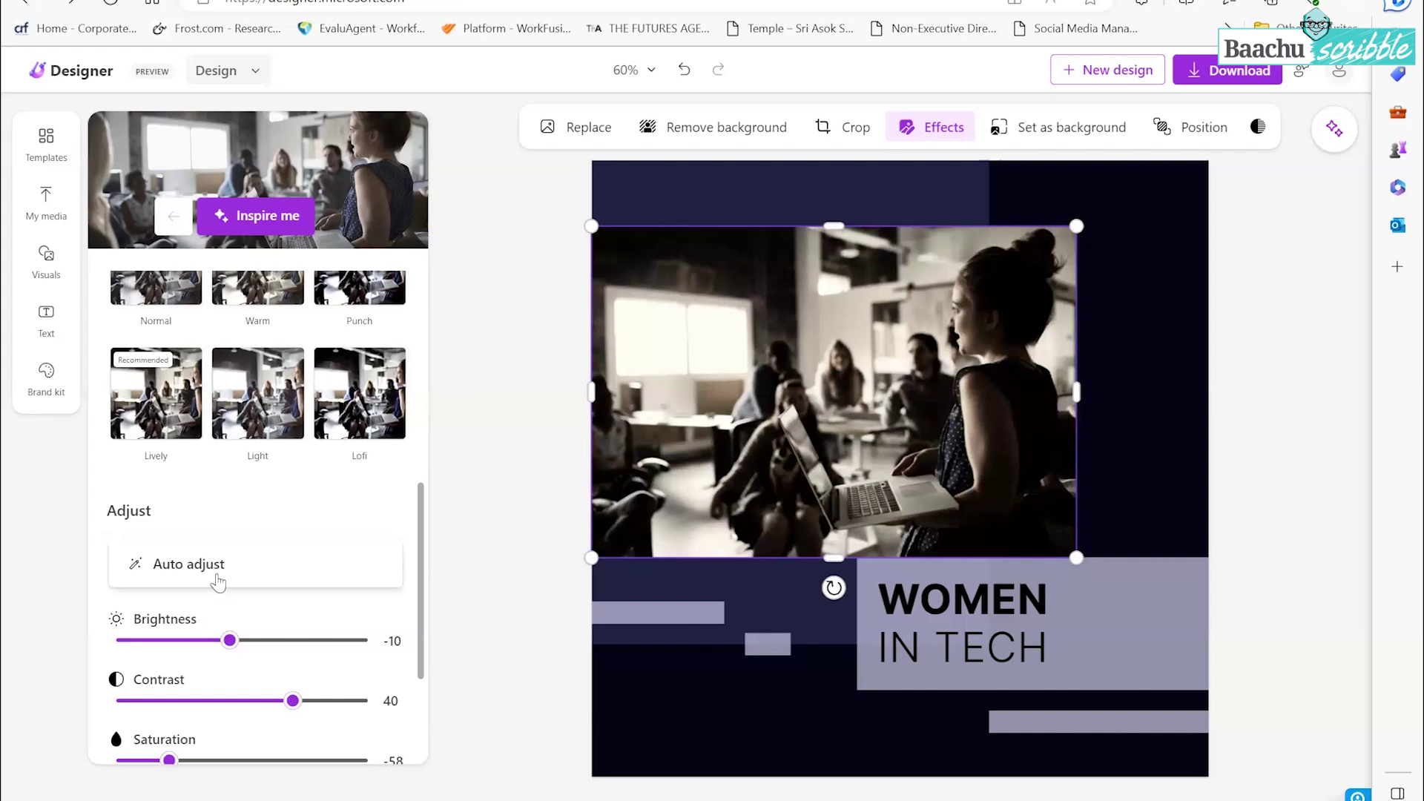
{"action": "left_click", "coordinate": [217, 582]}
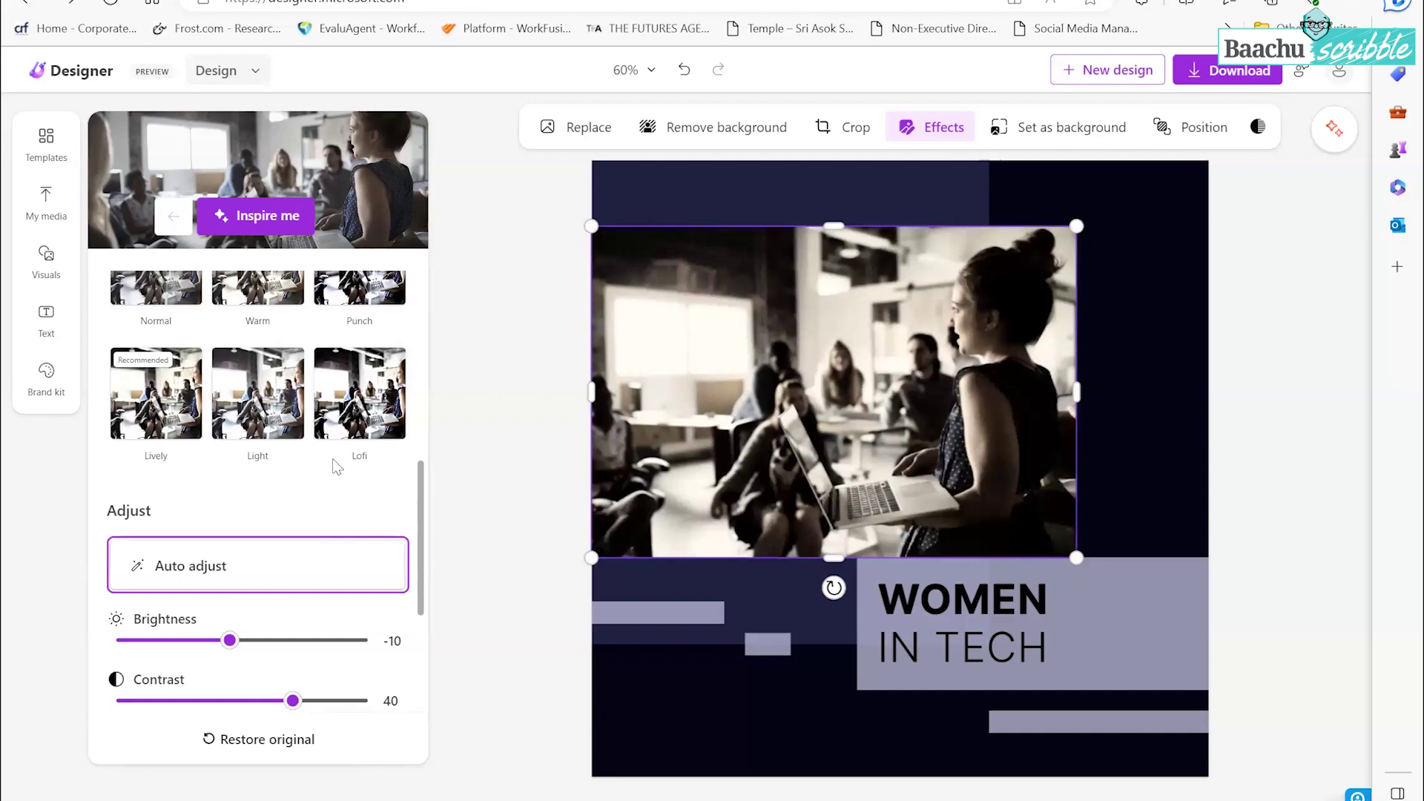
{"action": "scroll", "coordinate": [345, 340], "scroll_direction": "up", "scroll_amount": 5}
{"action": "scroll", "coordinate": [344, 340], "scroll_direction": "down", "scroll_amount": 2}
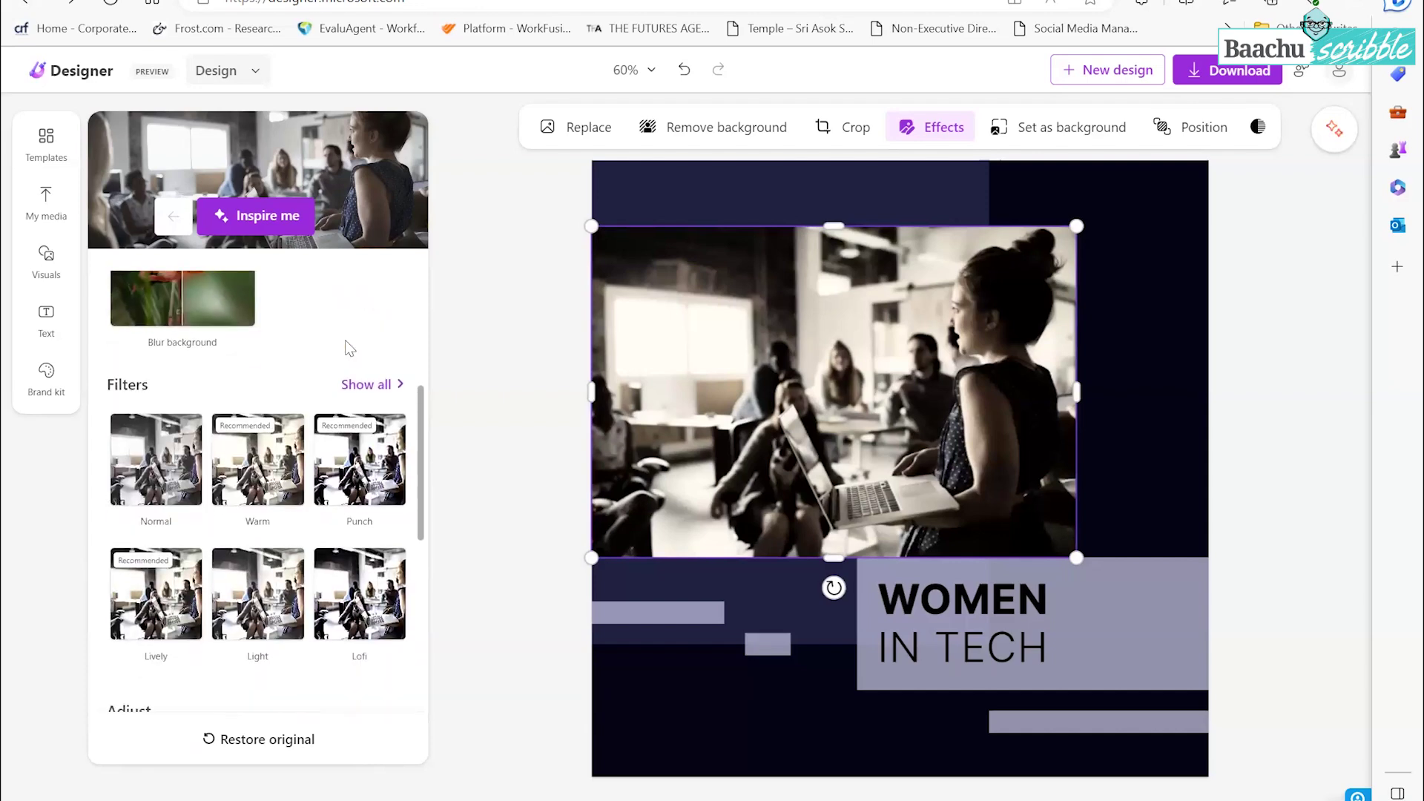
{"action": "scroll", "coordinate": [337, 498], "scroll_direction": "down", "scroll_amount": 3}
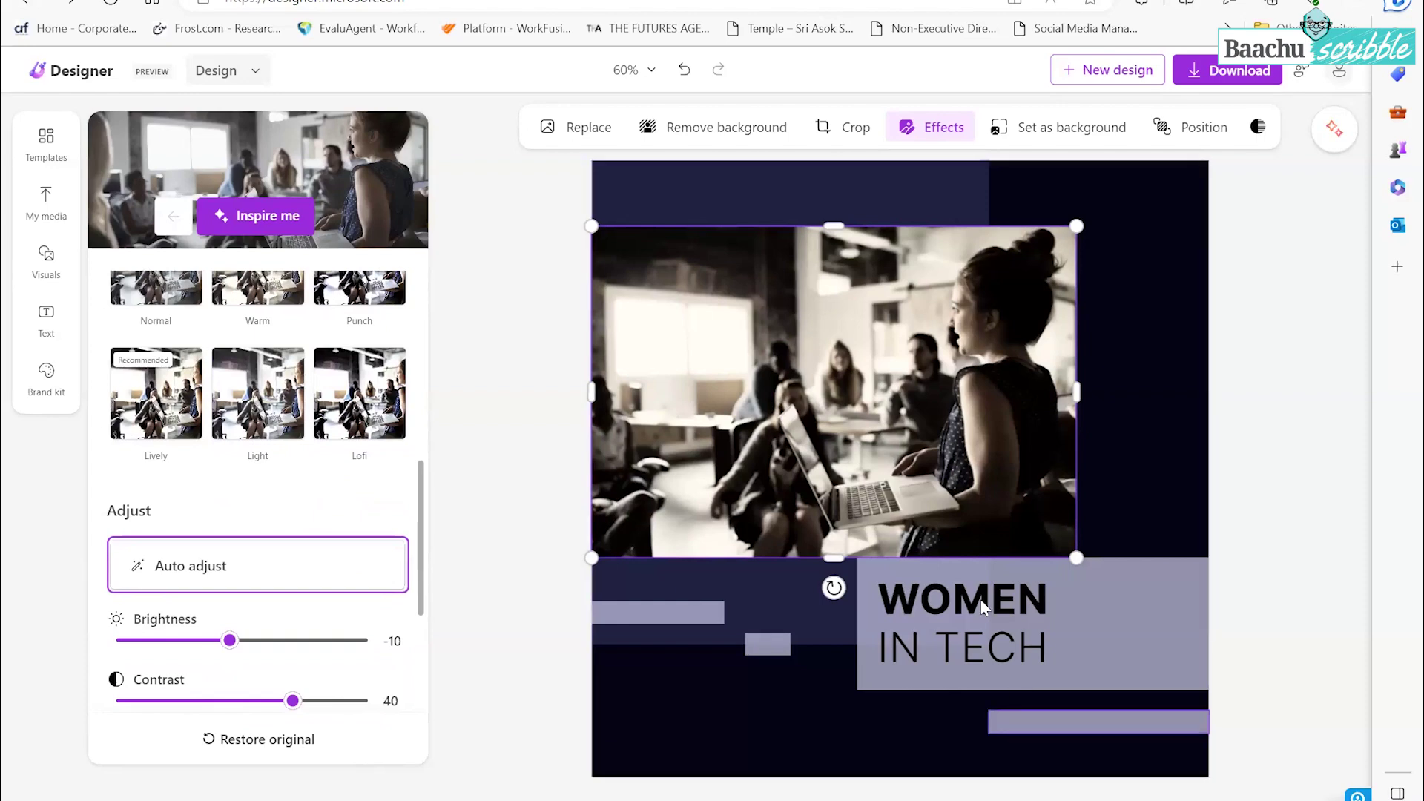
{"action": "scroll", "coordinate": [256, 334], "scroll_direction": "up", "scroll_amount": 5}
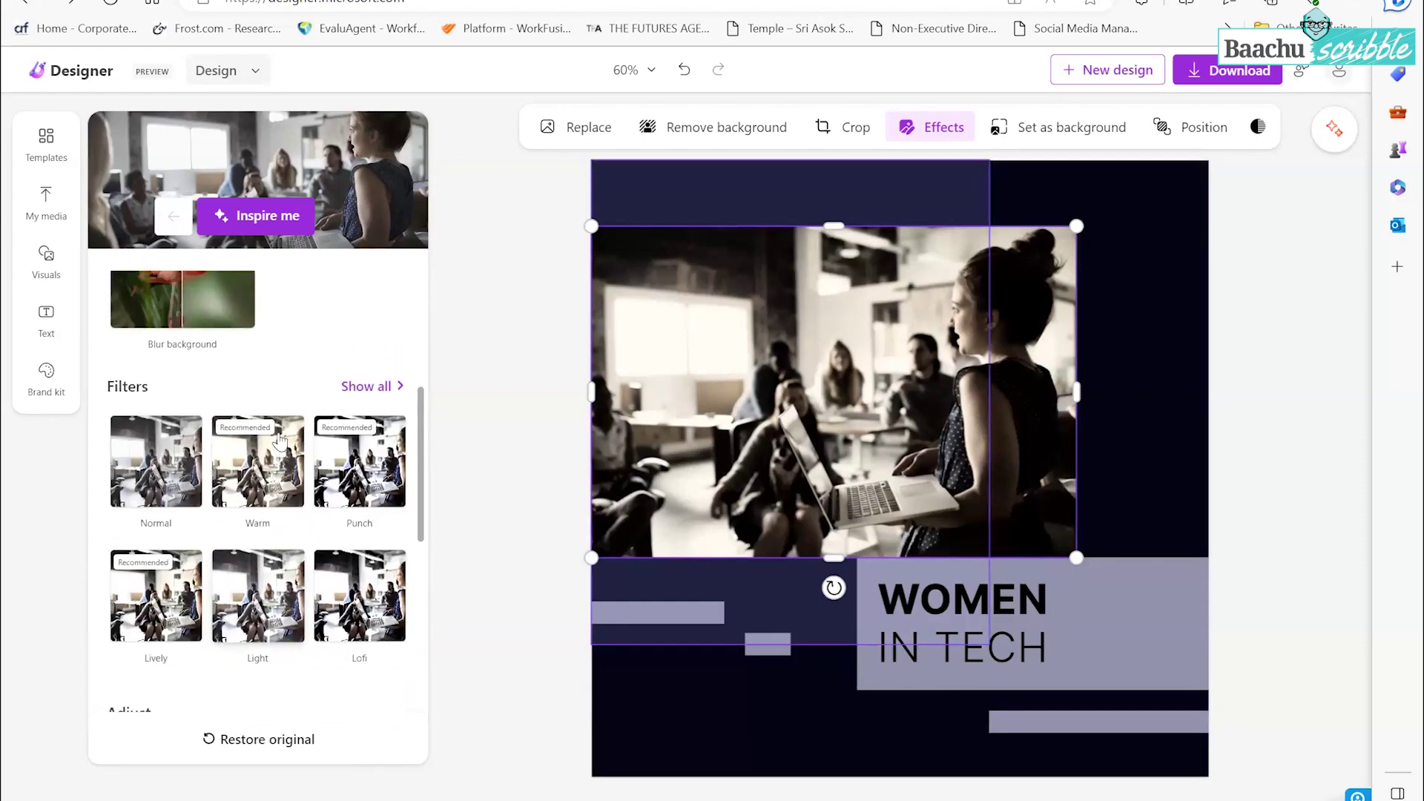
Step: Generate two successive Inspire me looks for the photo, keep the second one, and blur the photo's background
{"action": "left_click", "coordinate": [256, 217]}
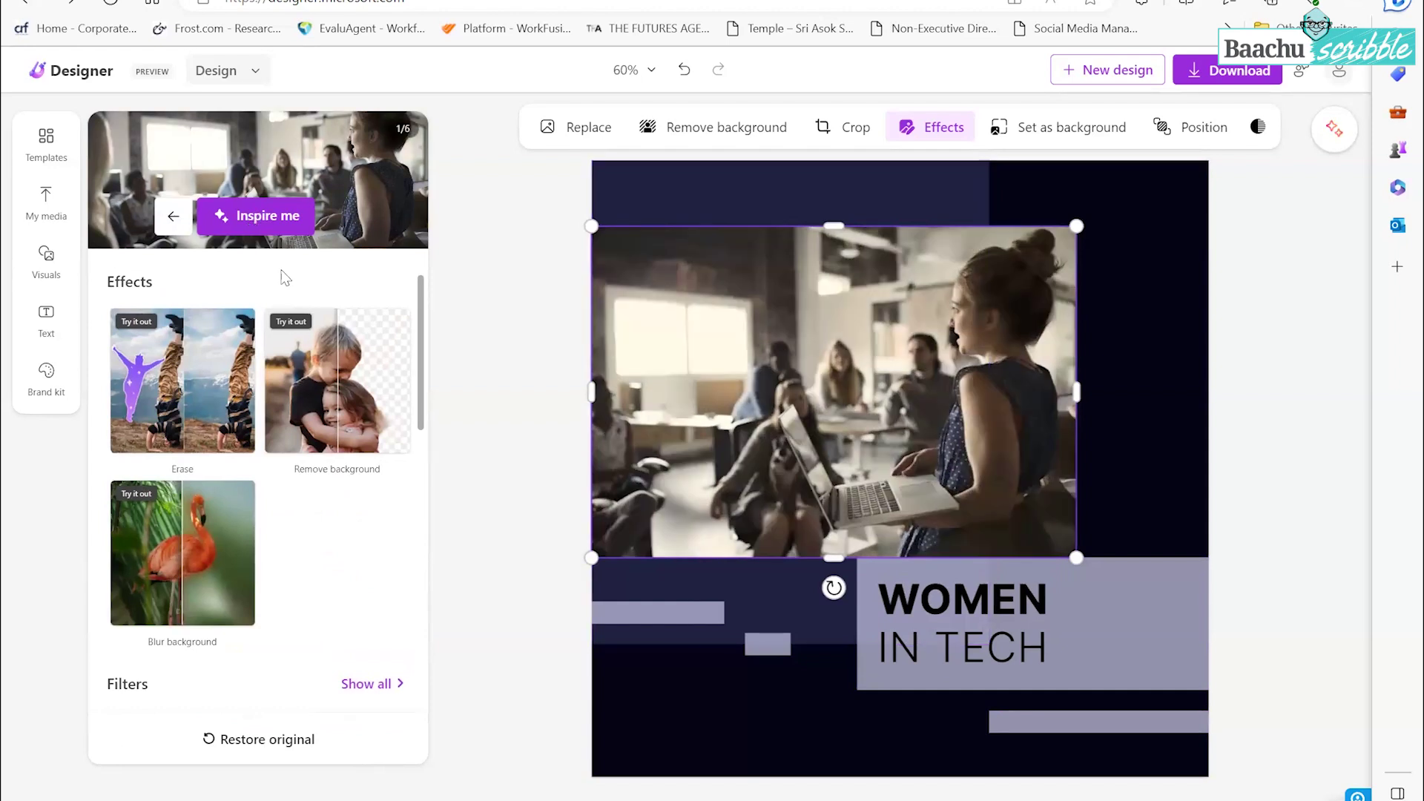
{"action": "left_click", "coordinate": [263, 216]}
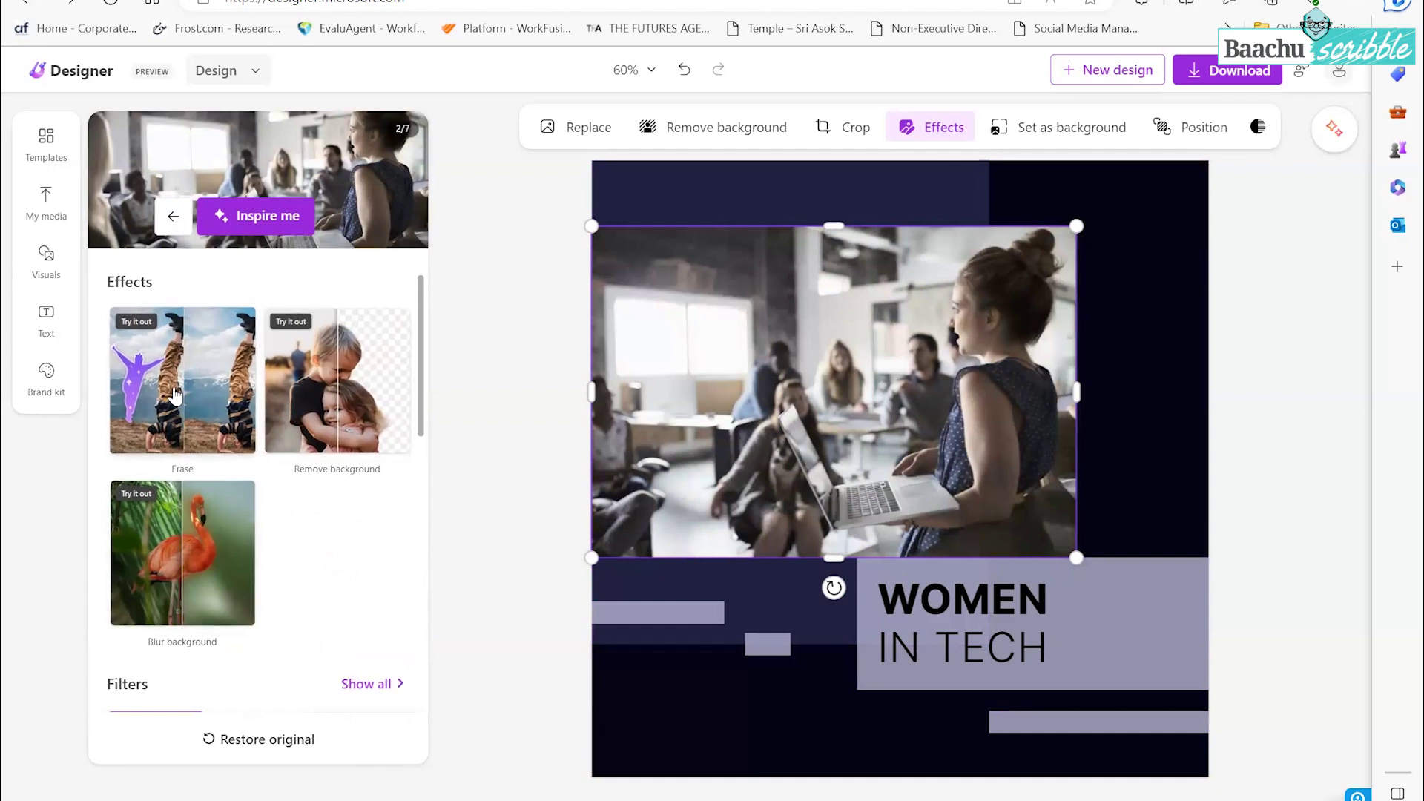
{"action": "left_click", "coordinate": [186, 580]}
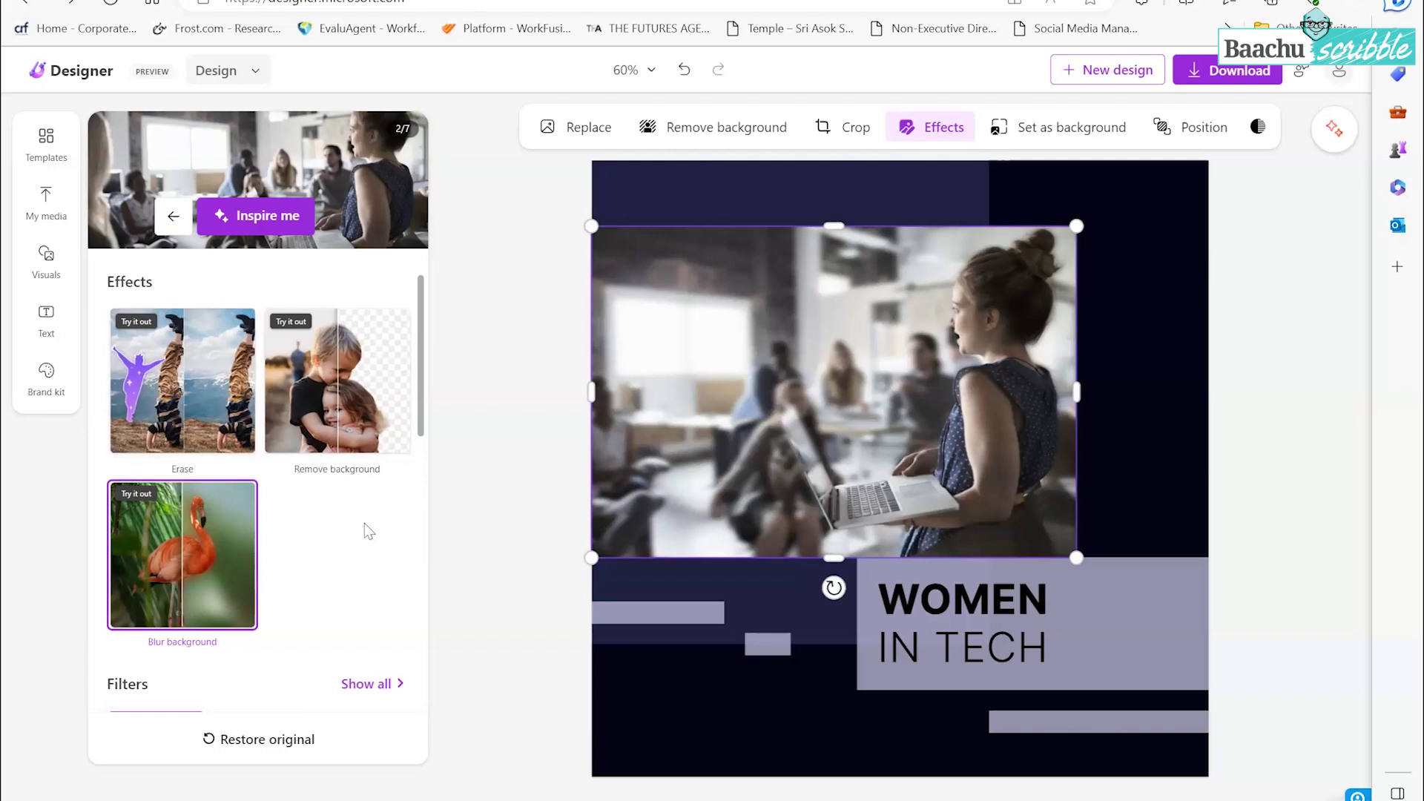
Step: Examine the full set of photo filters, including Calm, Sunshine, City and Grayscale, and return to the effects overview
{"action": "scroll", "coordinate": [298, 644], "scroll_direction": "down", "scroll_amount": 9}
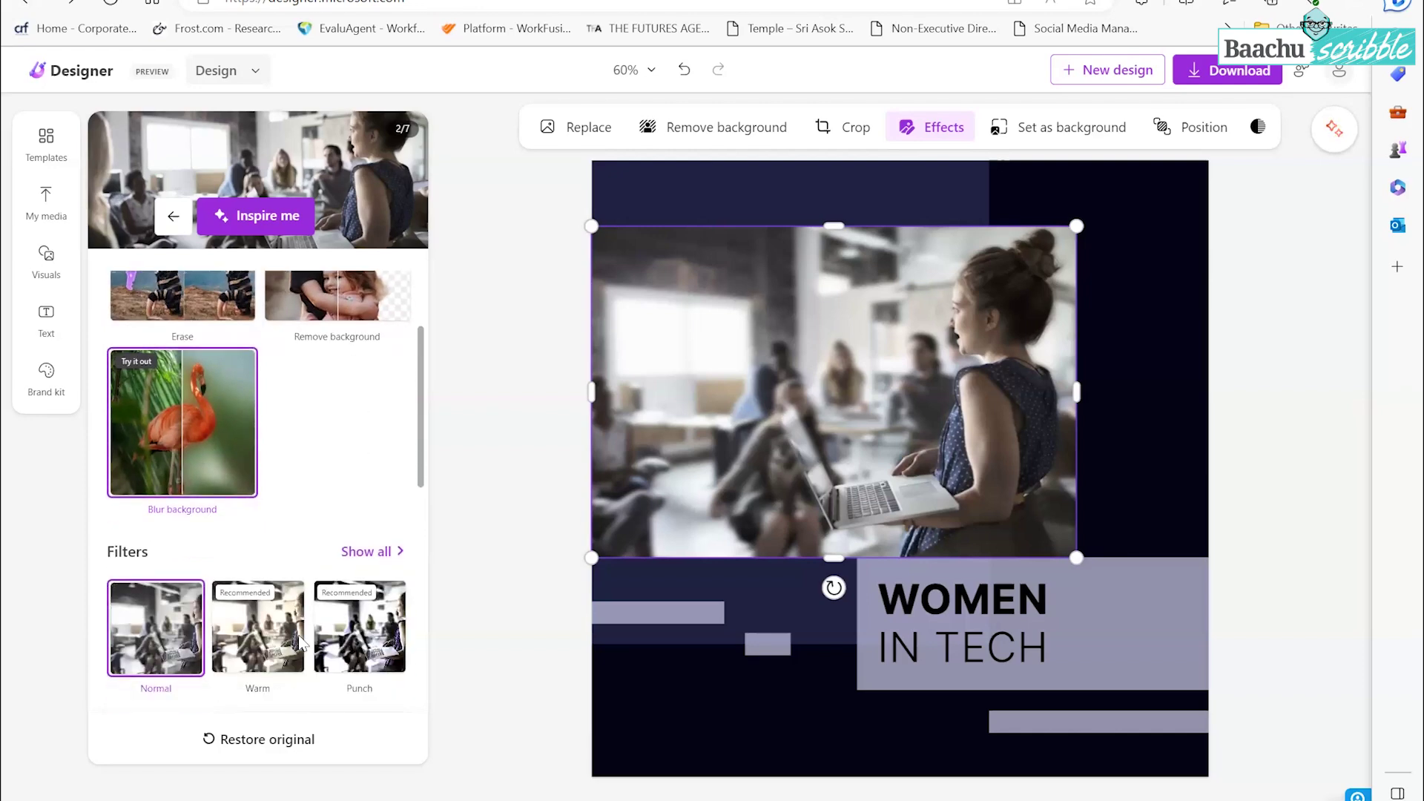
{"action": "scroll", "coordinate": [298, 644], "scroll_direction": "up", "scroll_amount": 4}
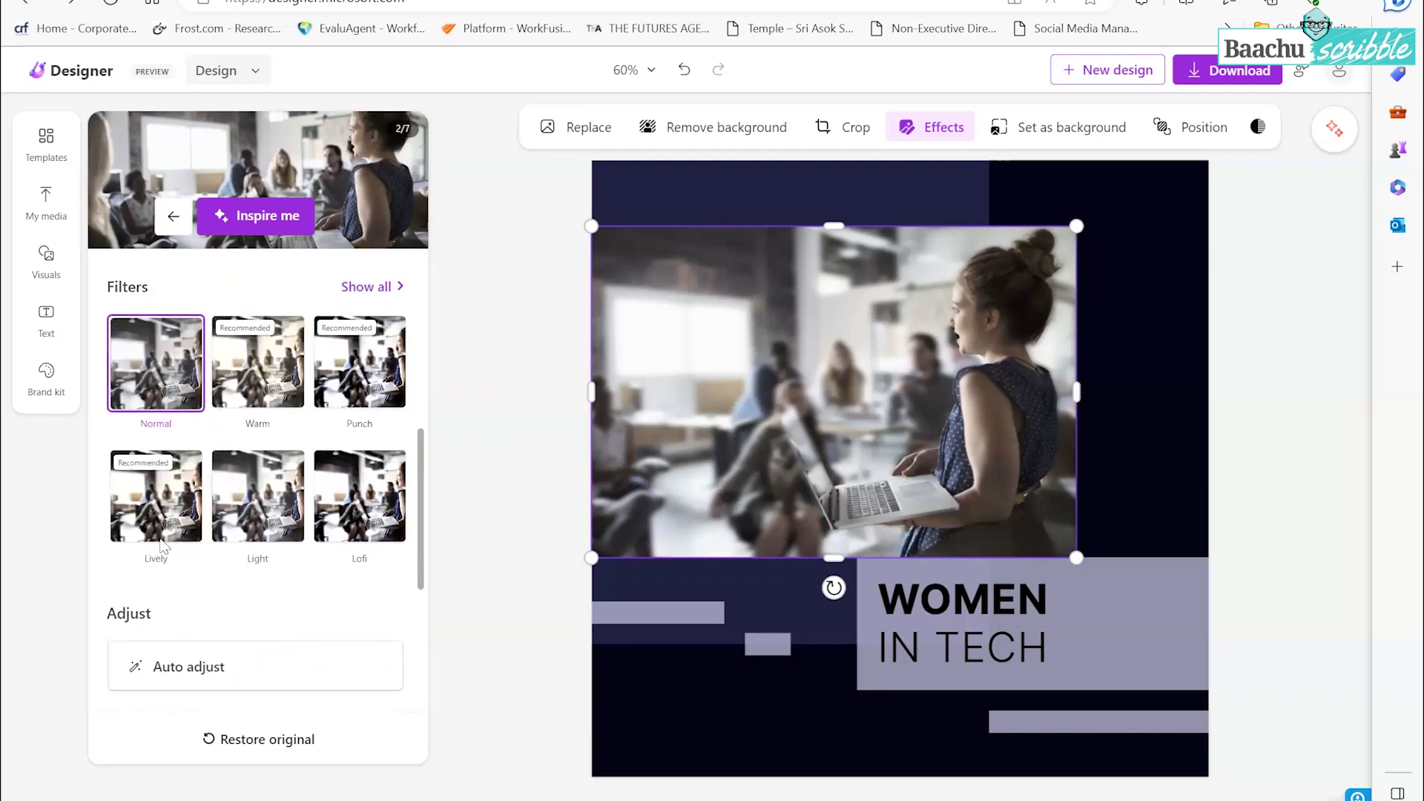
{"action": "left_click", "coordinate": [393, 286]}
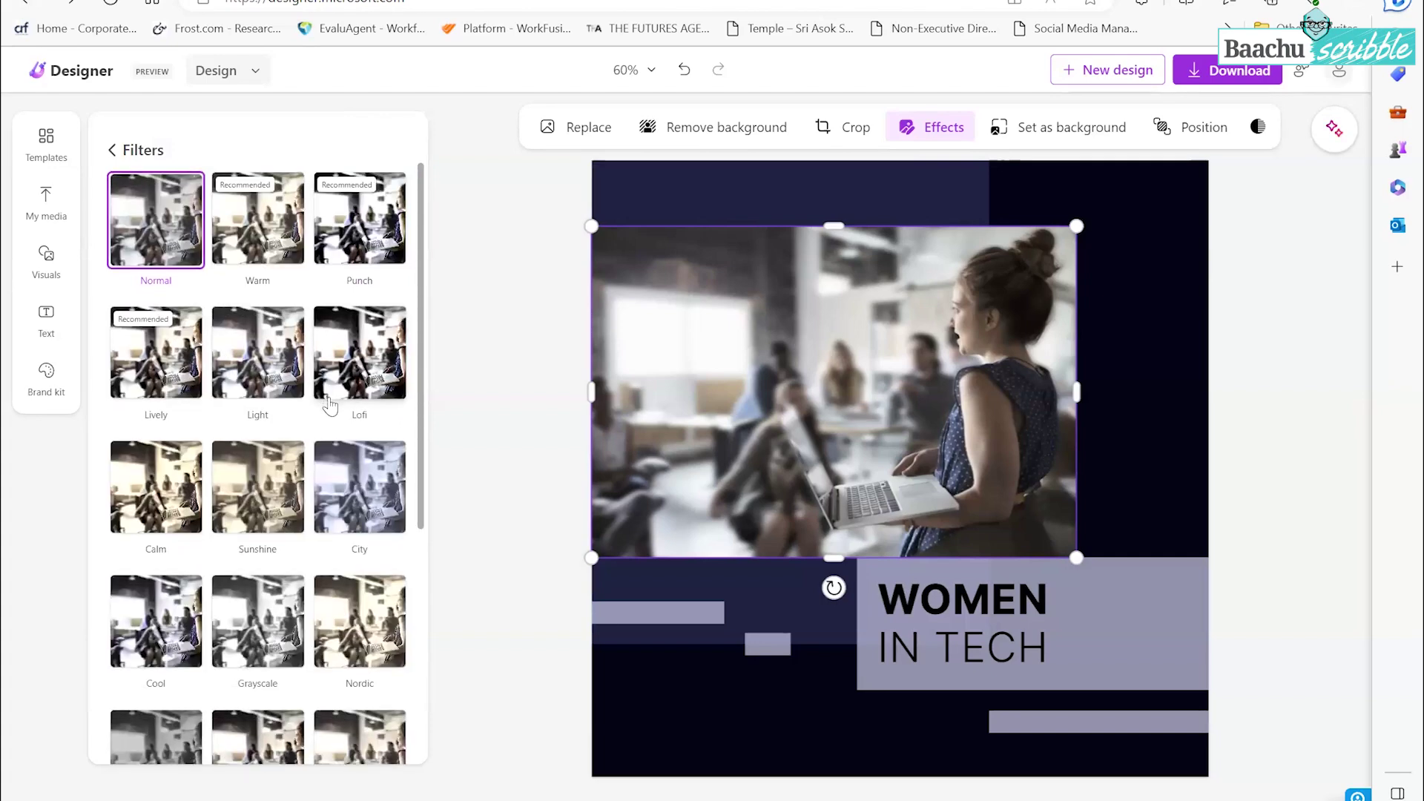
{"action": "scroll", "coordinate": [330, 405], "scroll_direction": "down", "scroll_amount": 3}
{"action": "scroll", "coordinate": [330, 405], "scroll_direction": "up", "scroll_amount": 3}
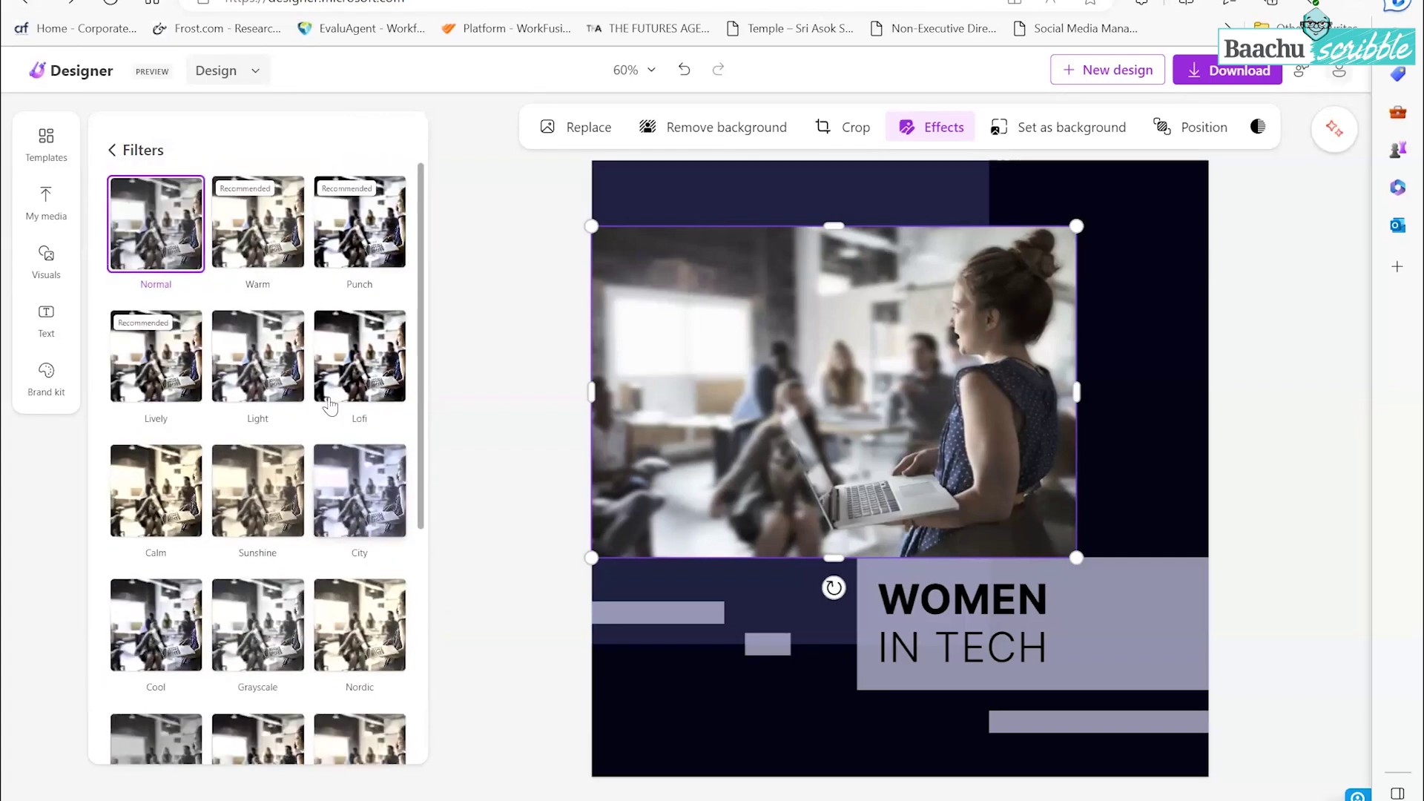
{"action": "left_click", "coordinate": [112, 150]}
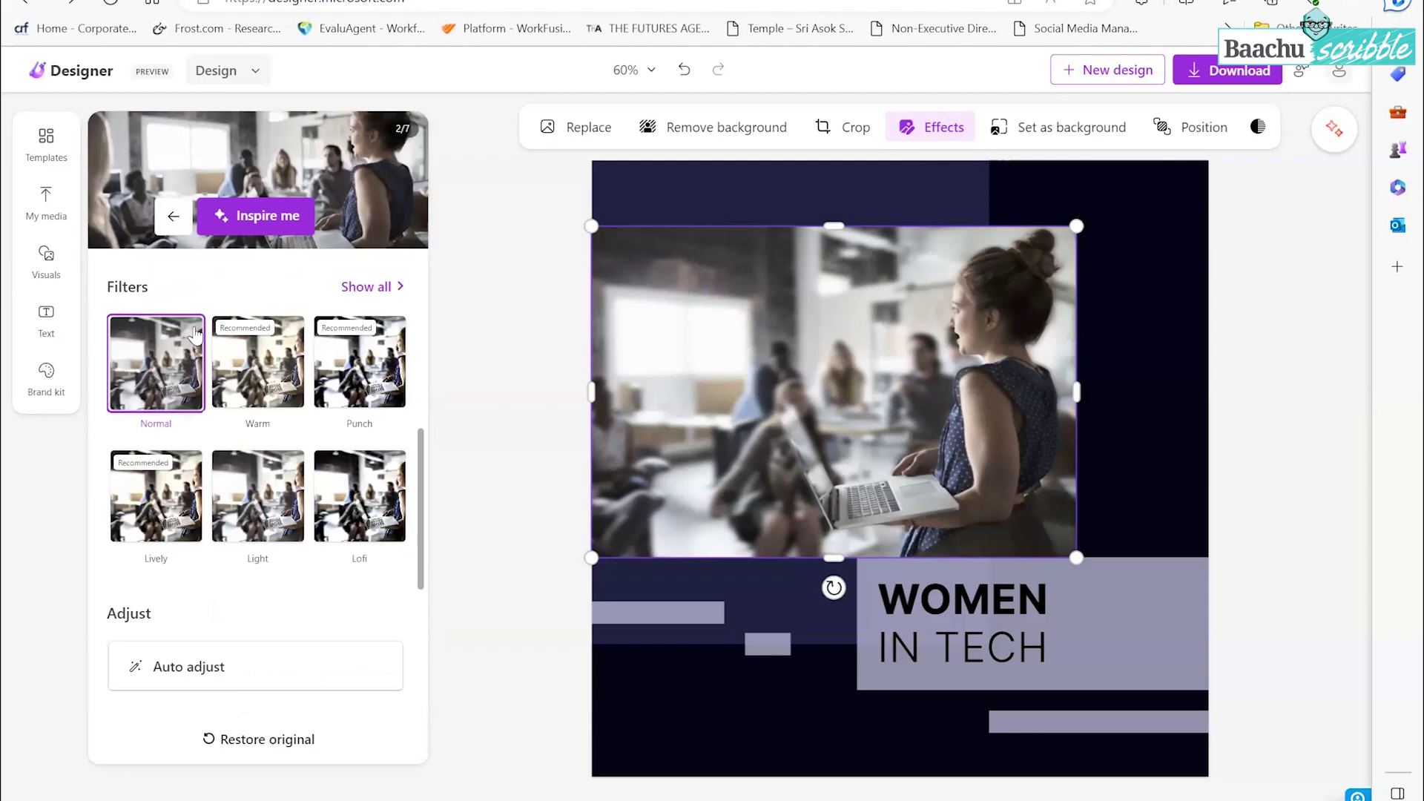
{"action": "scroll", "coordinate": [330, 513], "scroll_direction": "up", "scroll_amount": 5}
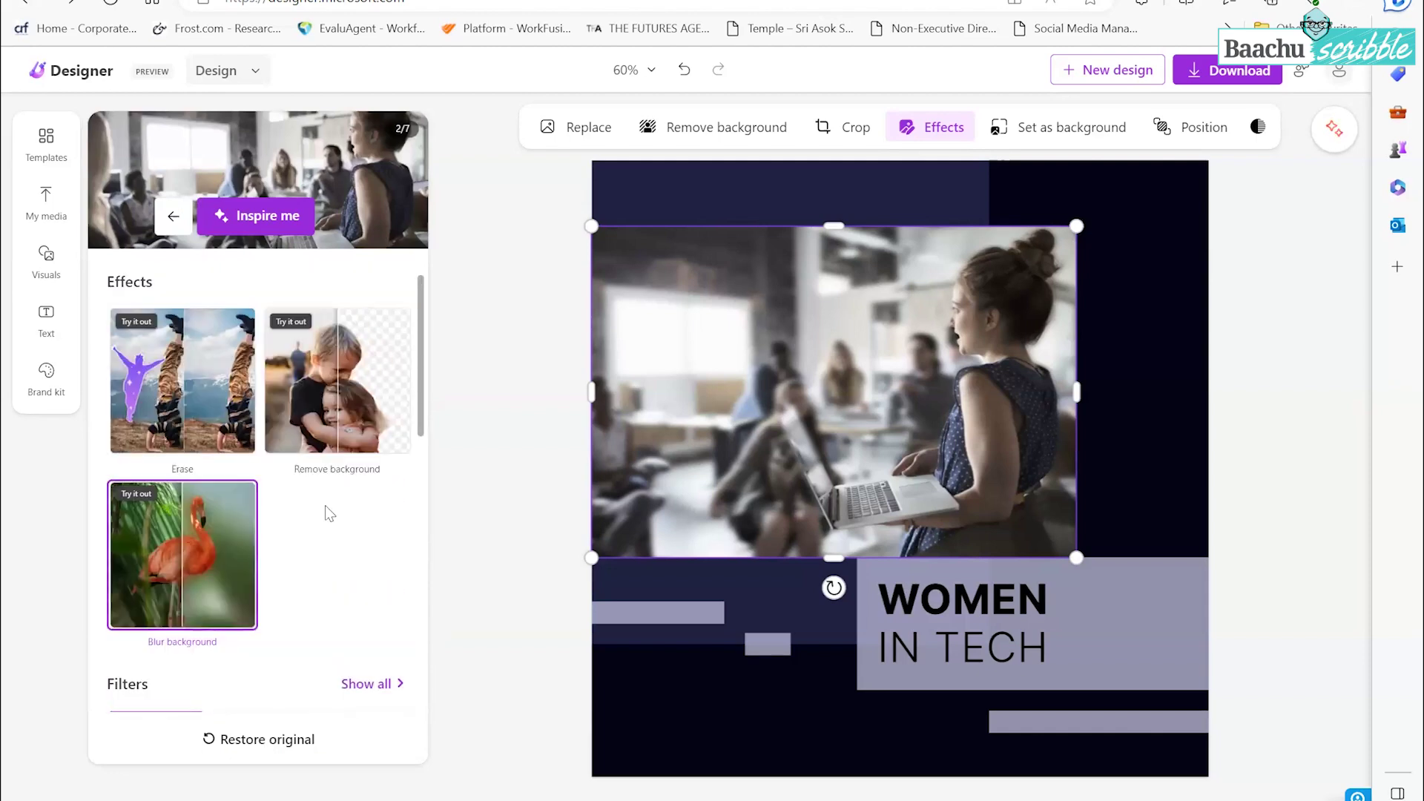
Step: Check the photo's layer-order options, and try setting the photo as the design's background
{"action": "left_click", "coordinate": [1177, 140]}
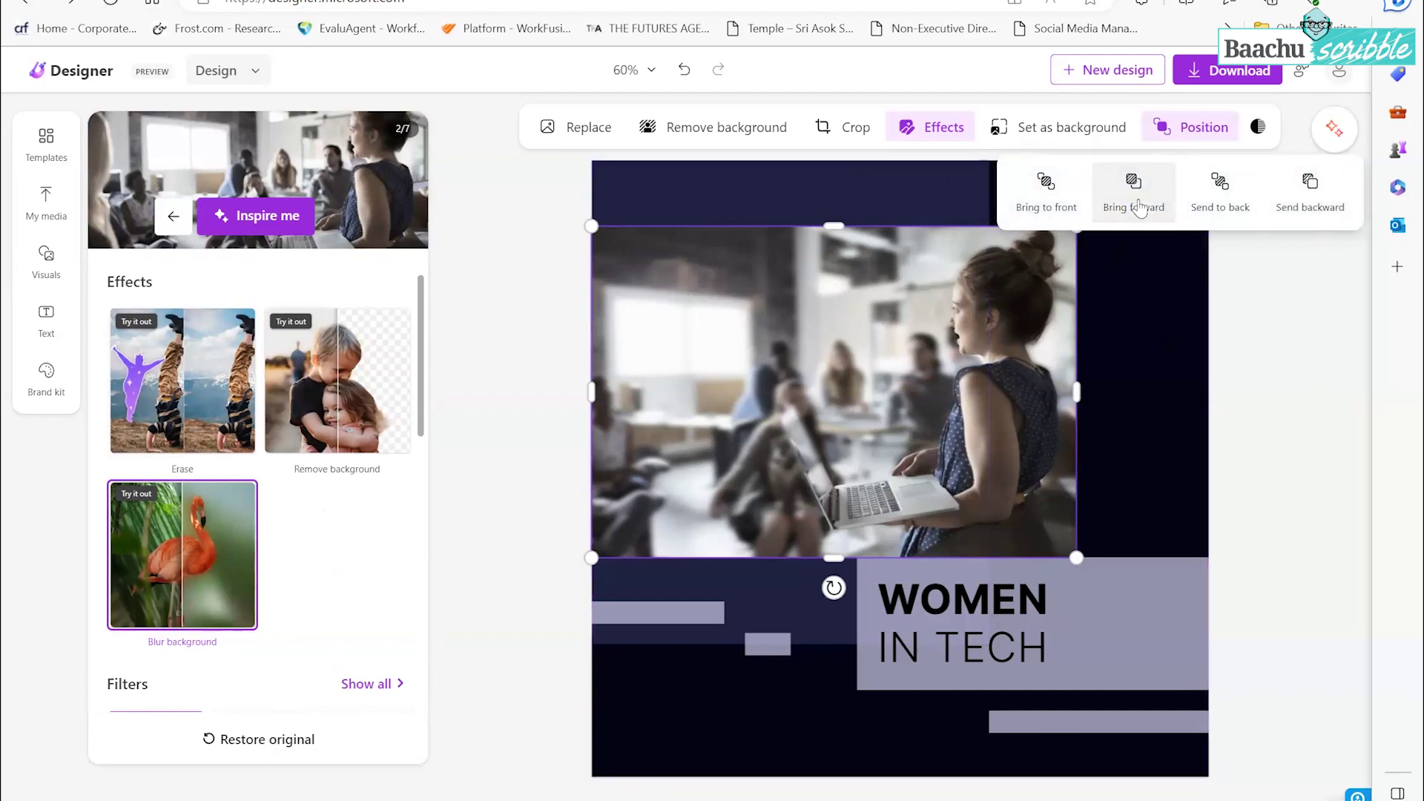
{"action": "left_click", "coordinate": [994, 398]}
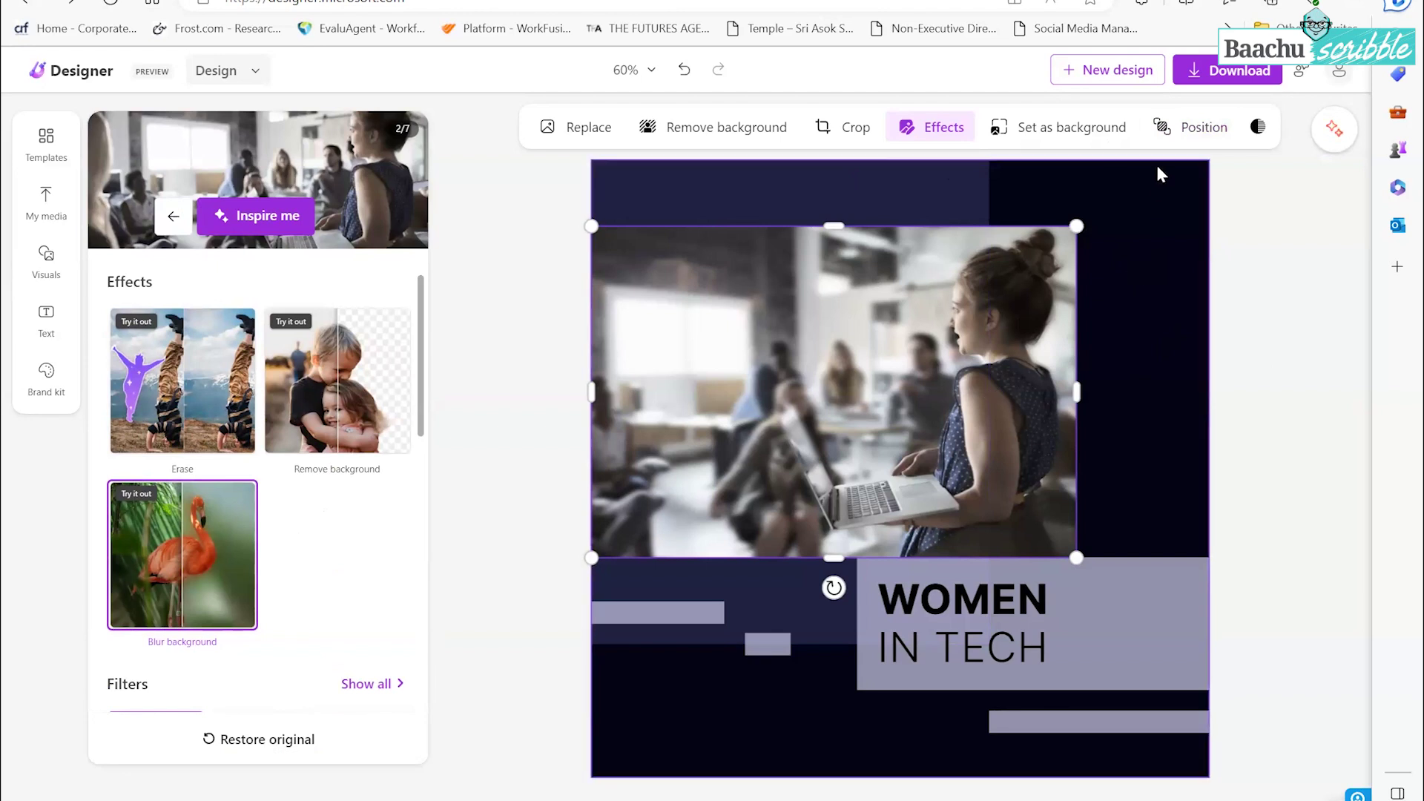
{"action": "left_click", "coordinate": [1068, 141]}
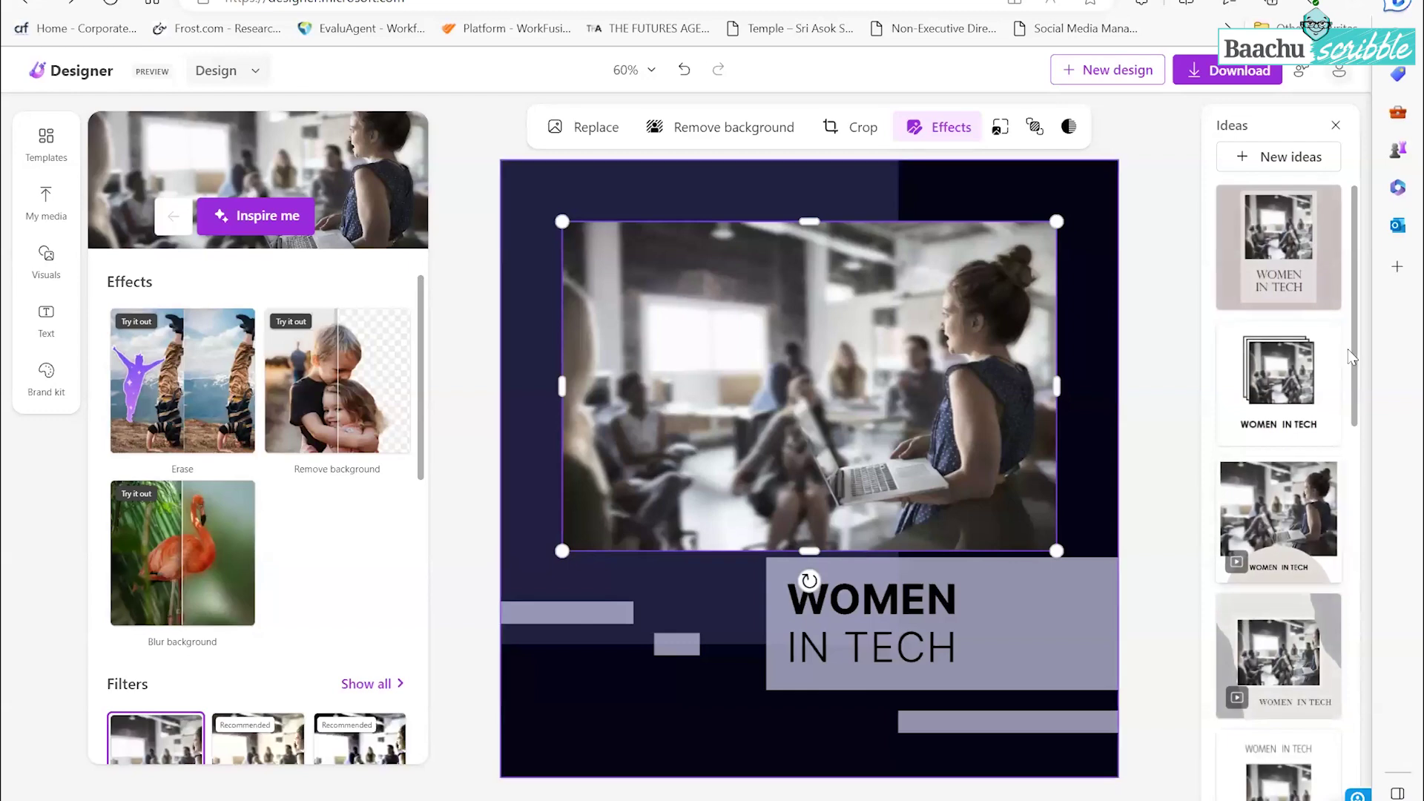
Step: Select the "WOMEN IN TECH" heading, look over its suggested fonts, and generate an Inspire me style for it
{"action": "scroll", "coordinate": [1326, 398], "scroll_direction": "down", "scroll_amount": 4}
{"action": "scroll", "coordinate": [1325, 398], "scroll_direction": "down", "scroll_amount": 5}
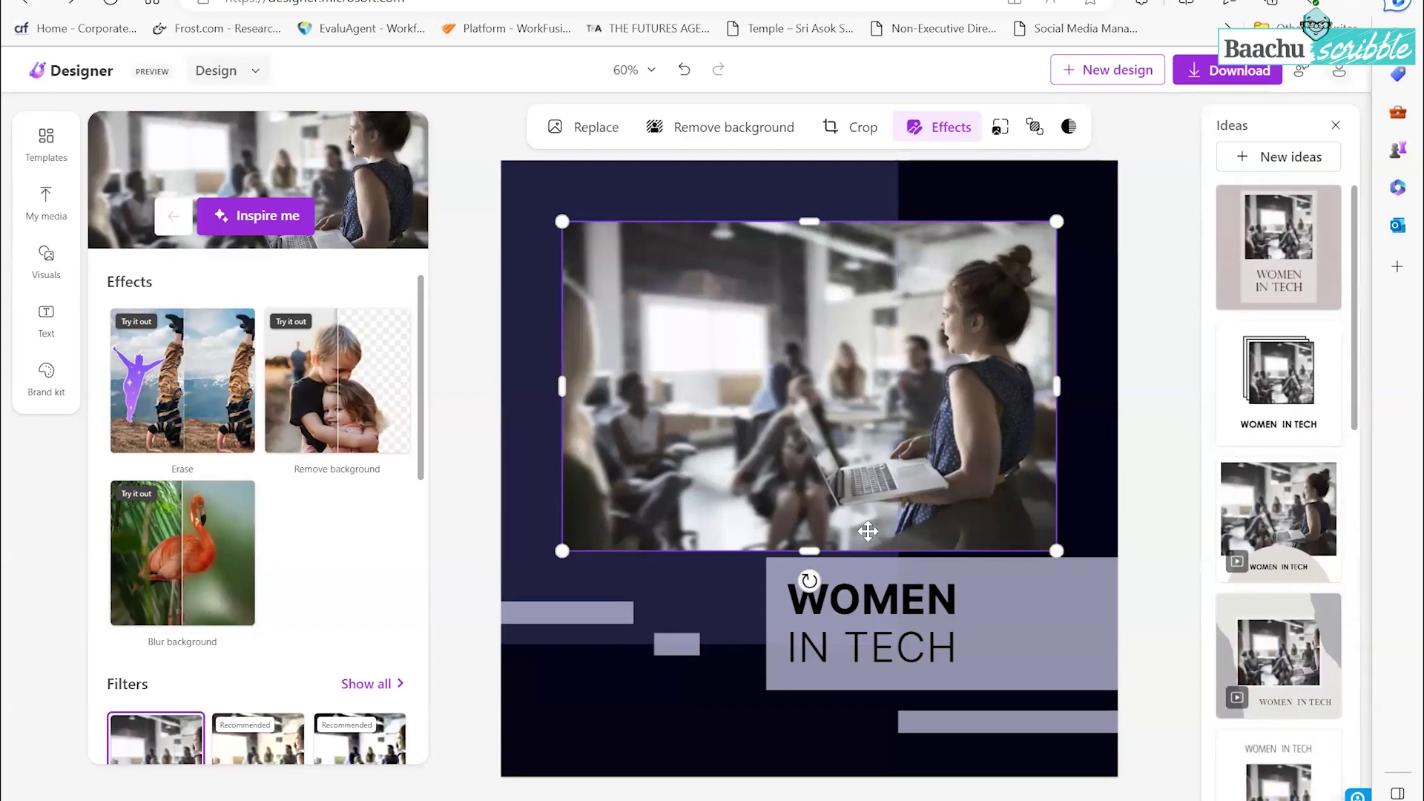
{"action": "left_click", "coordinate": [870, 634]}
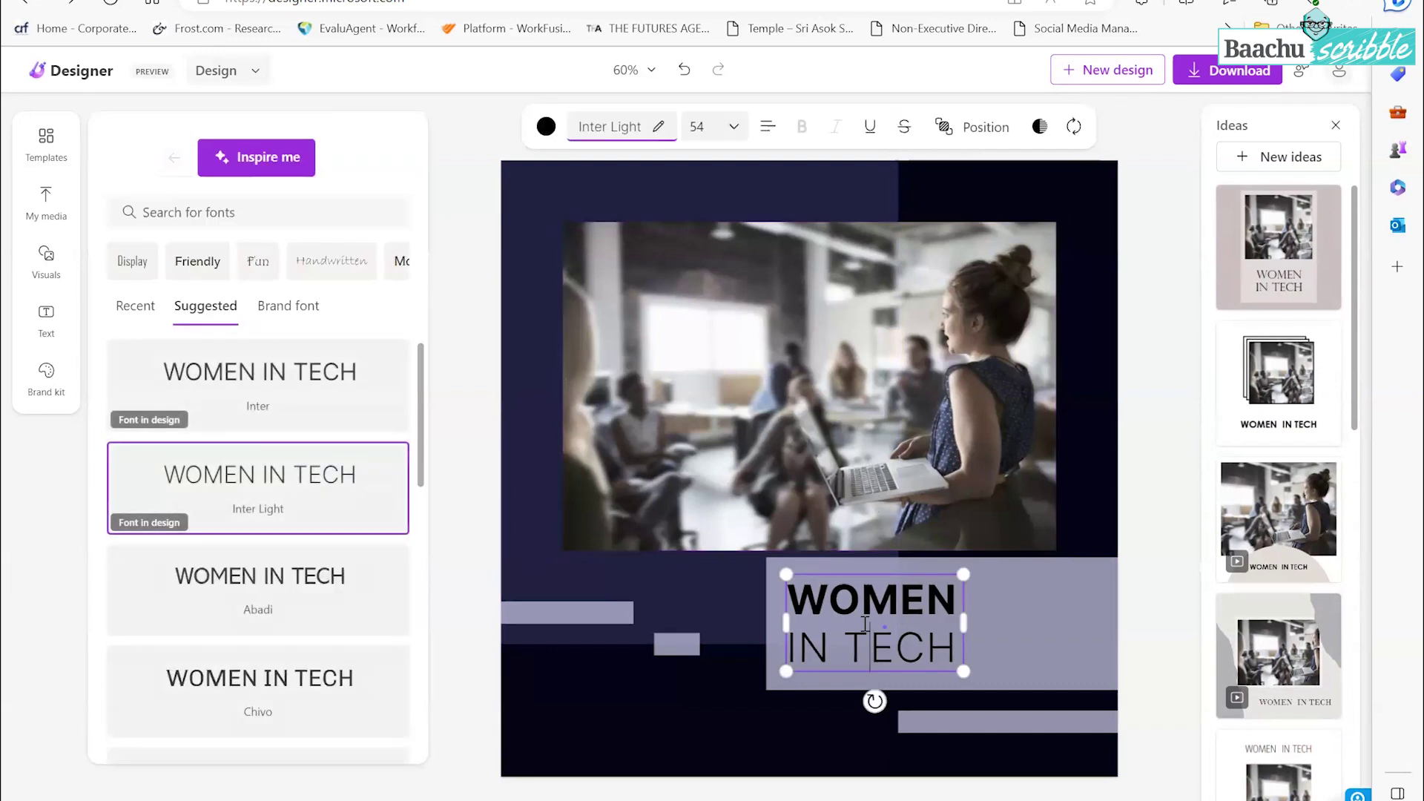
{"action": "scroll", "coordinate": [234, 571], "scroll_direction": "down", "scroll_amount": 10}
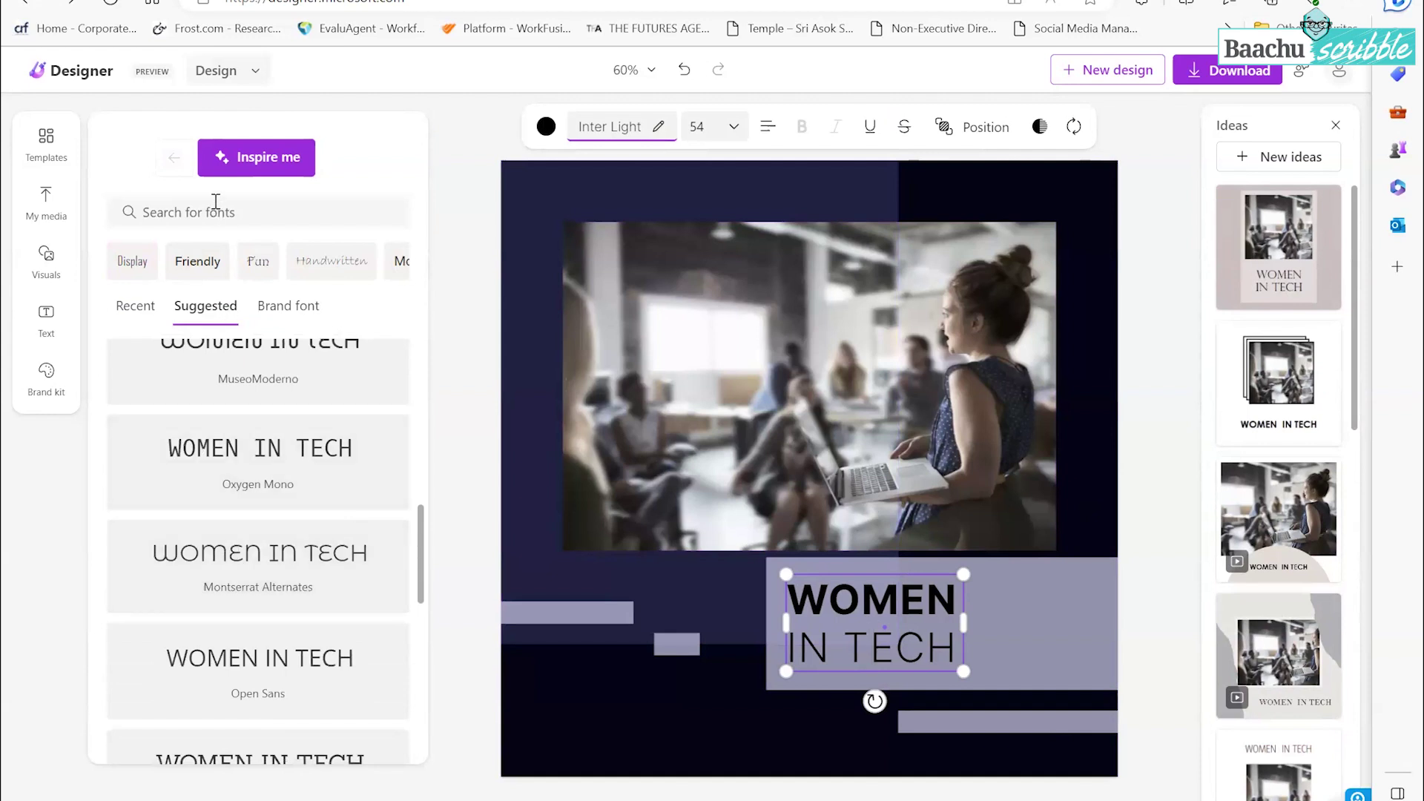
{"action": "left_click", "coordinate": [252, 165]}
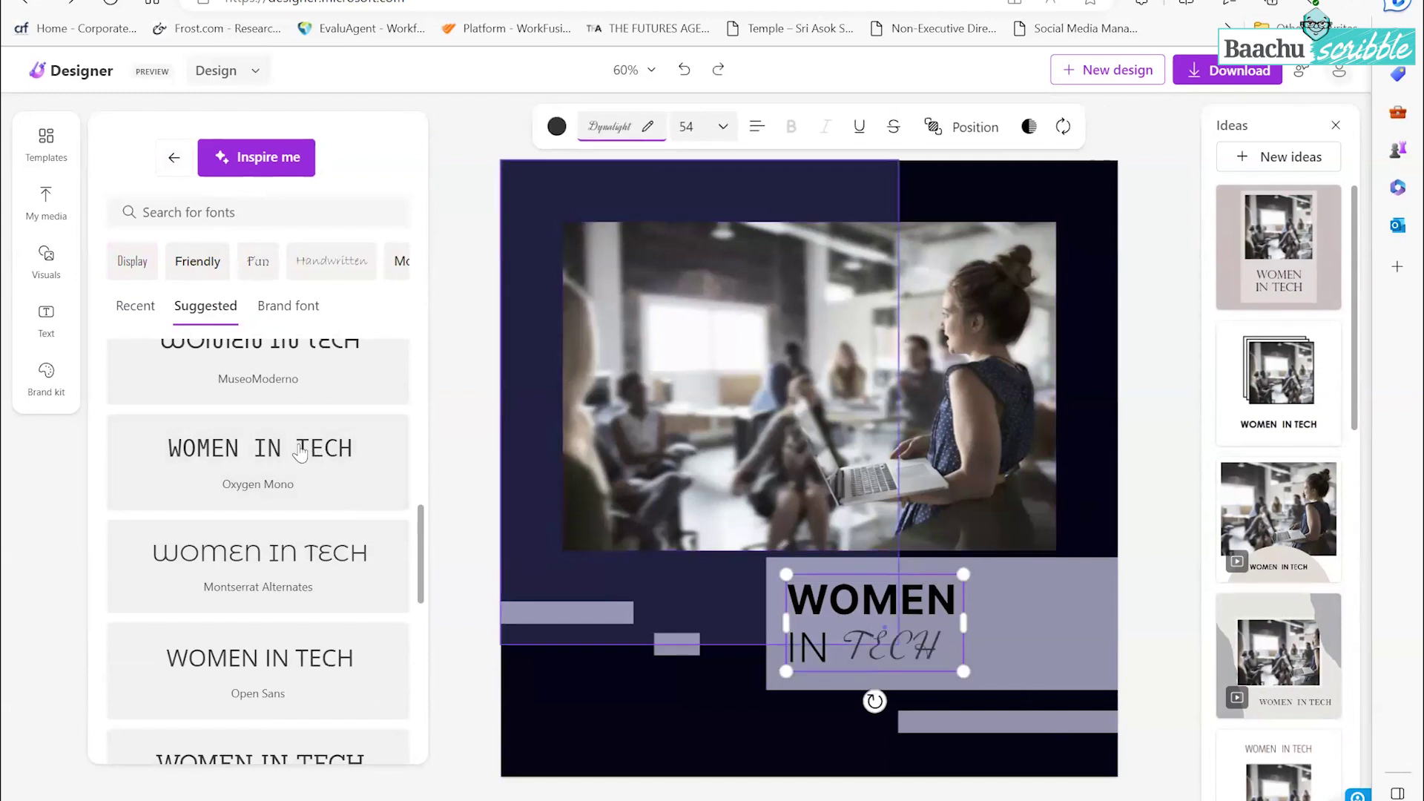
Step: Set the word "TECH" in the heading to the Open Sans font, and check the brand font options
{"action": "scroll", "coordinate": [264, 509], "scroll_direction": "down", "scroll_amount": 2}
{"action": "scroll", "coordinate": [268, 499], "scroll_direction": "down", "scroll_amount": 2}
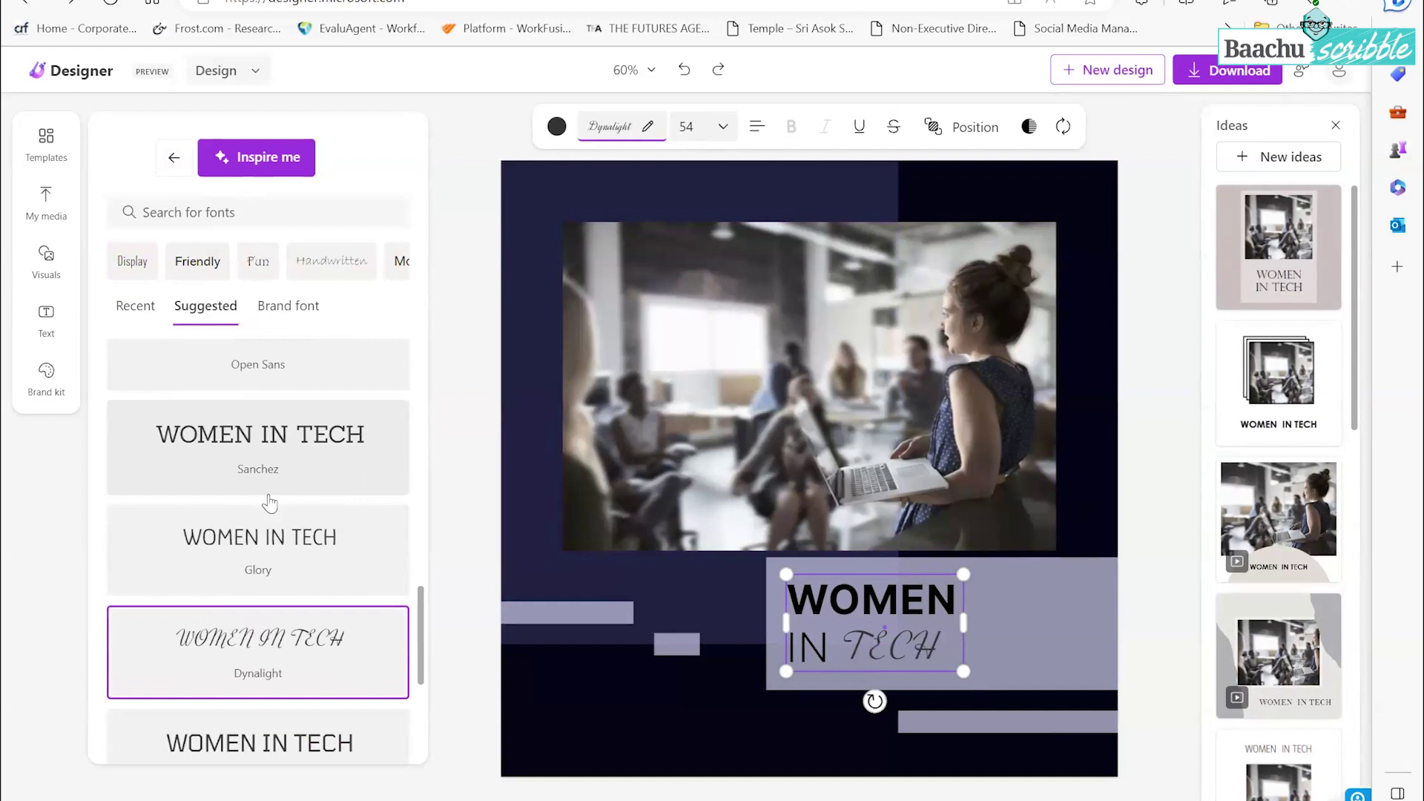
{"action": "scroll", "coordinate": [281, 555], "scroll_direction": "down", "scroll_amount": 1}
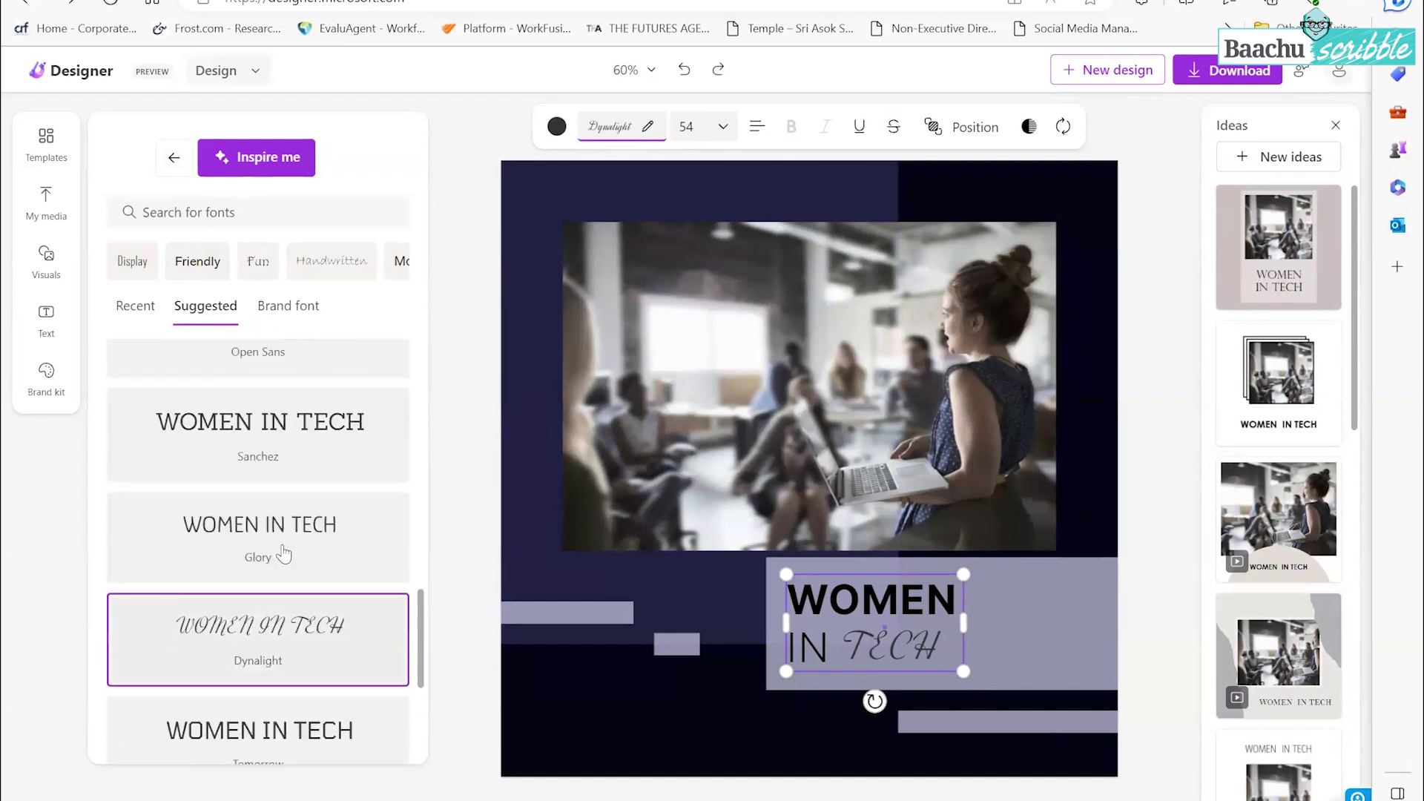
{"action": "scroll", "coordinate": [283, 555], "scroll_direction": "up", "scroll_amount": 1}
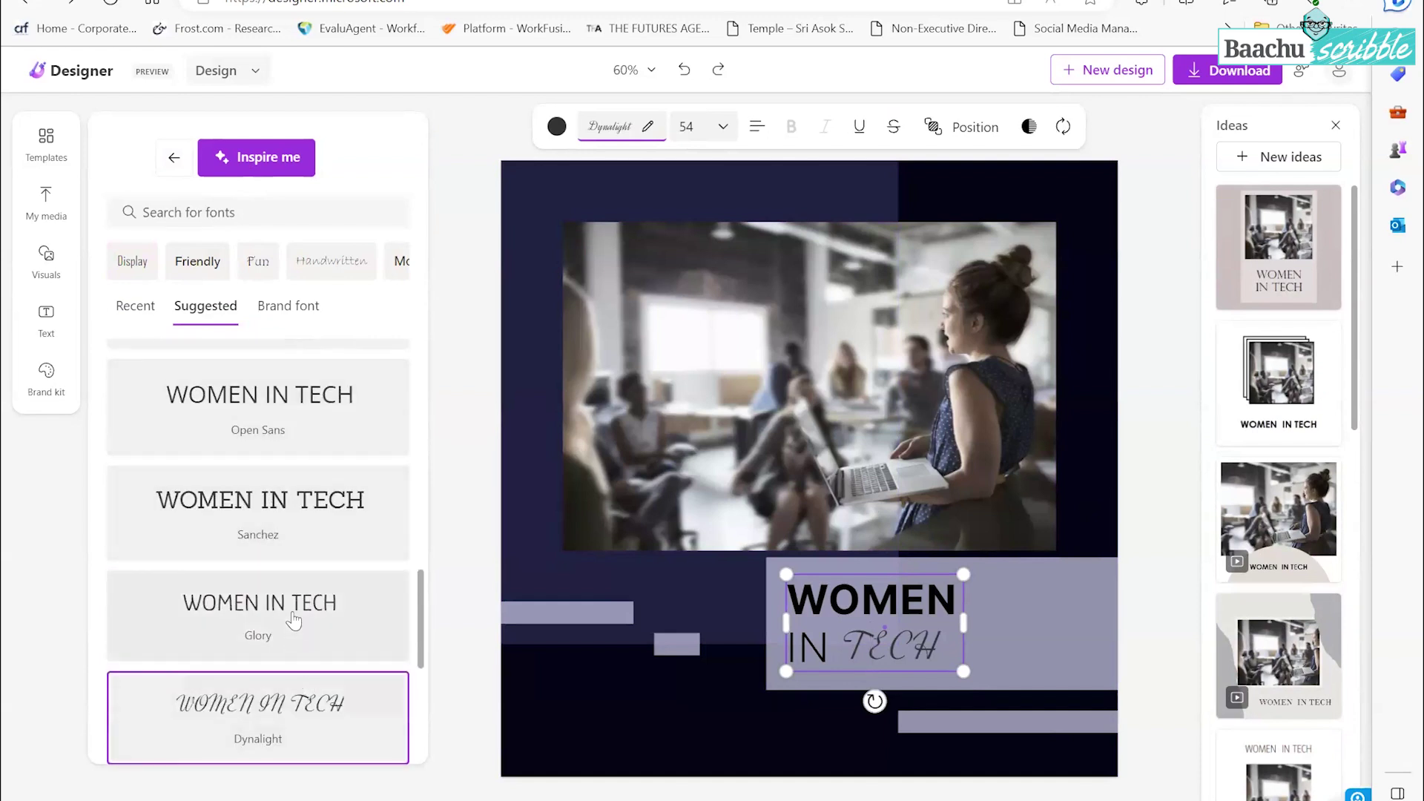
{"action": "left_click", "coordinate": [287, 421]}
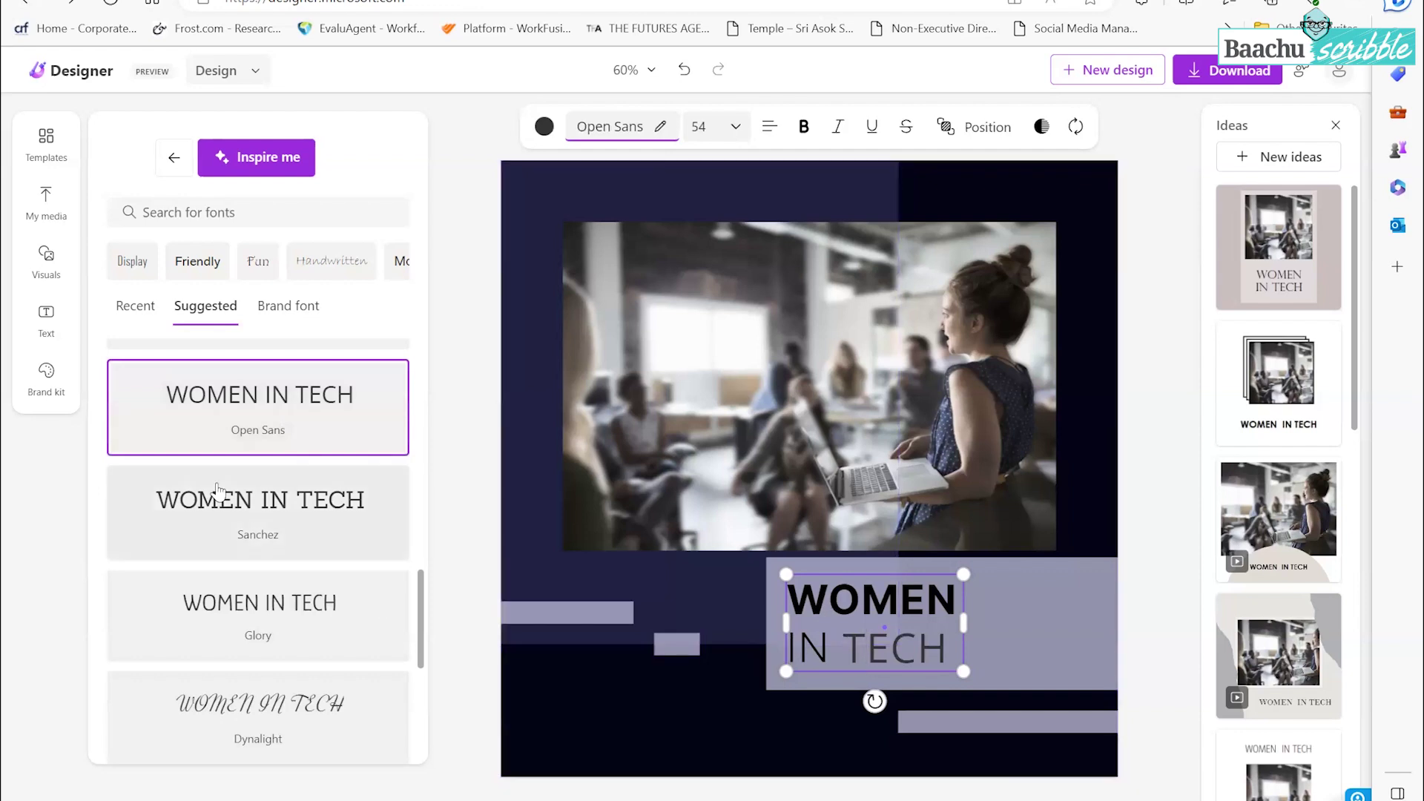
{"action": "scroll", "coordinate": [217, 489], "scroll_direction": "down", "scroll_amount": 2}
{"action": "scroll", "coordinate": [215, 493], "scroll_direction": "up", "scroll_amount": 3}
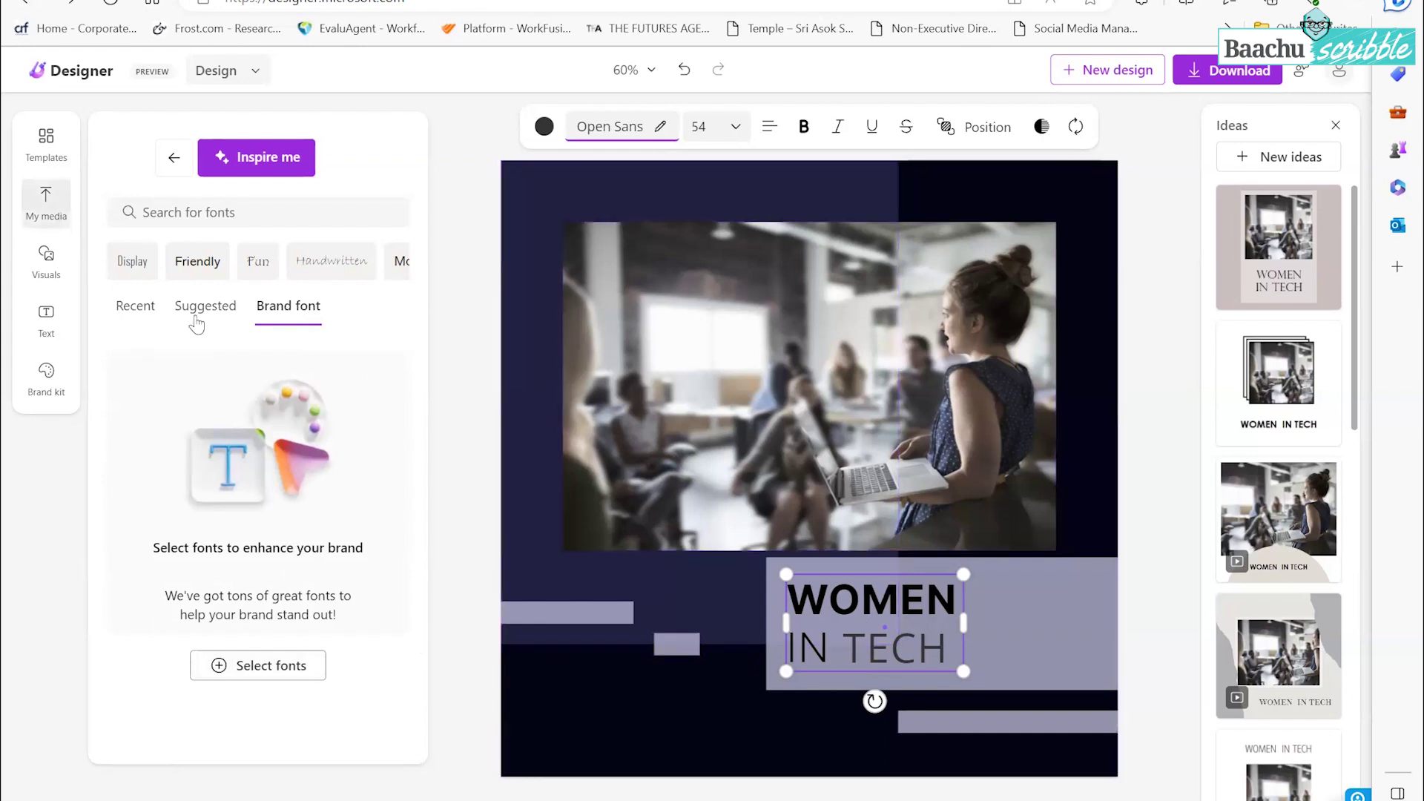
Step: Insert the Baachu logo from the uploaded media, shrink it, and place it in the design's upper-left corner
{"action": "left_click", "coordinate": [46, 200]}
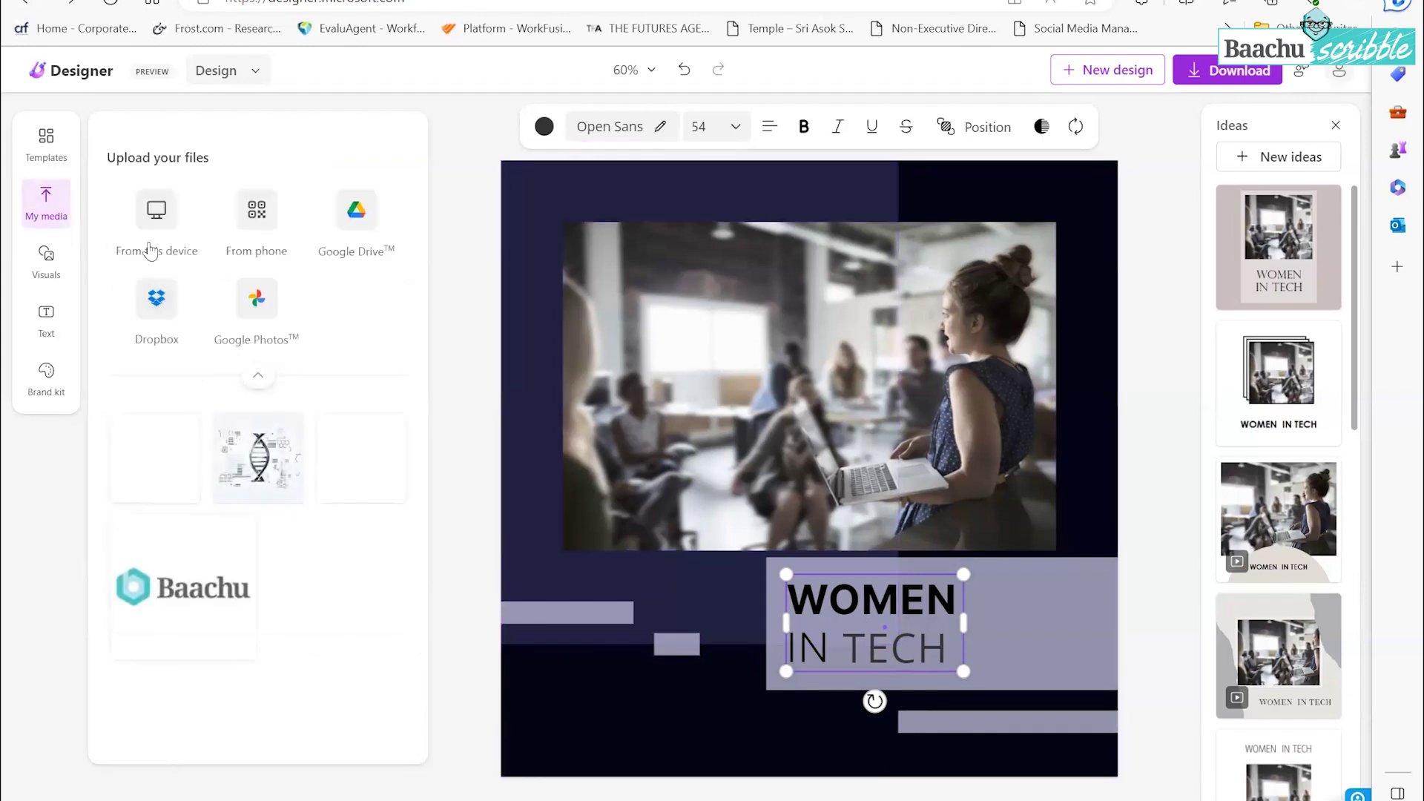
{"action": "left_click", "coordinate": [184, 587]}
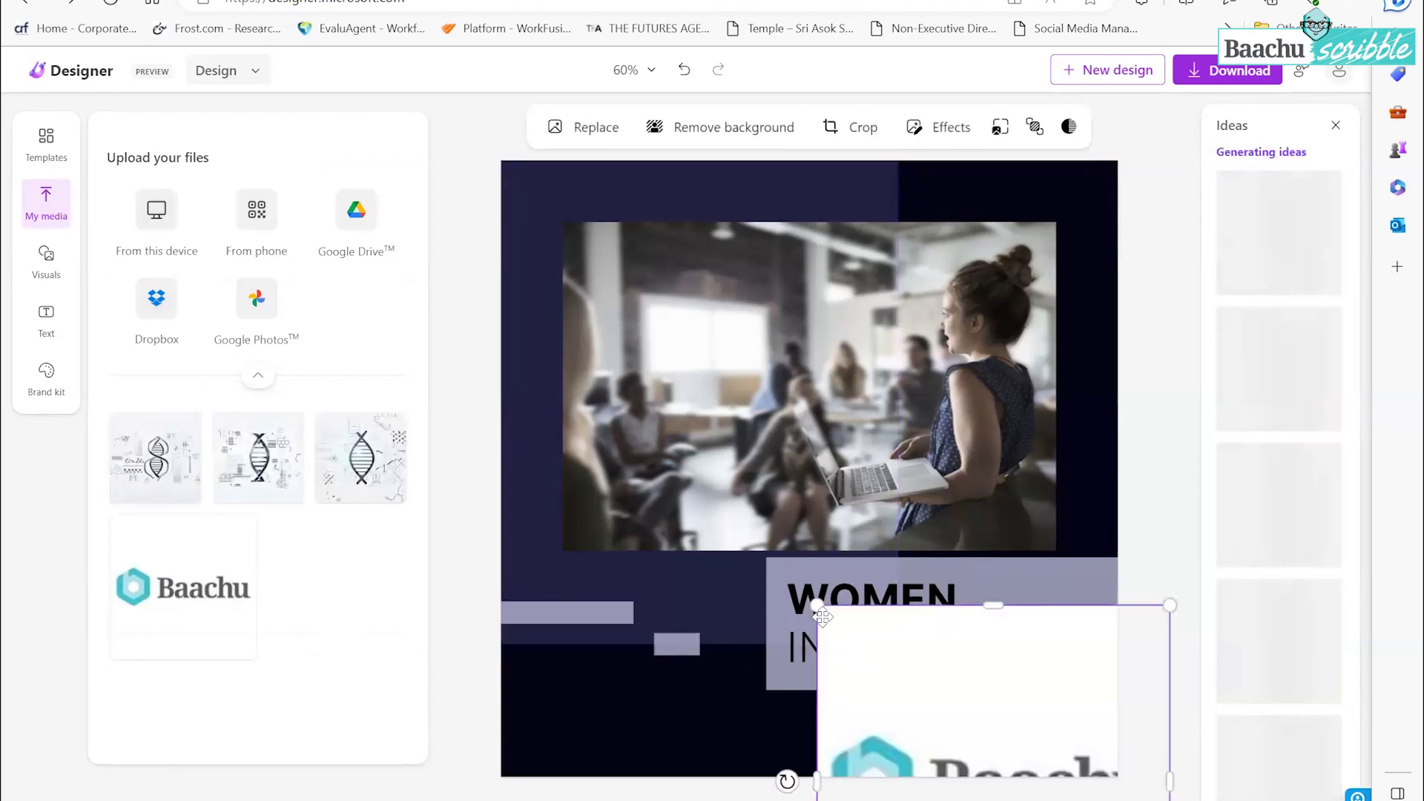
{"action": "left_click_drag", "start_coordinate": [817, 605], "coordinate": [993, 735]}
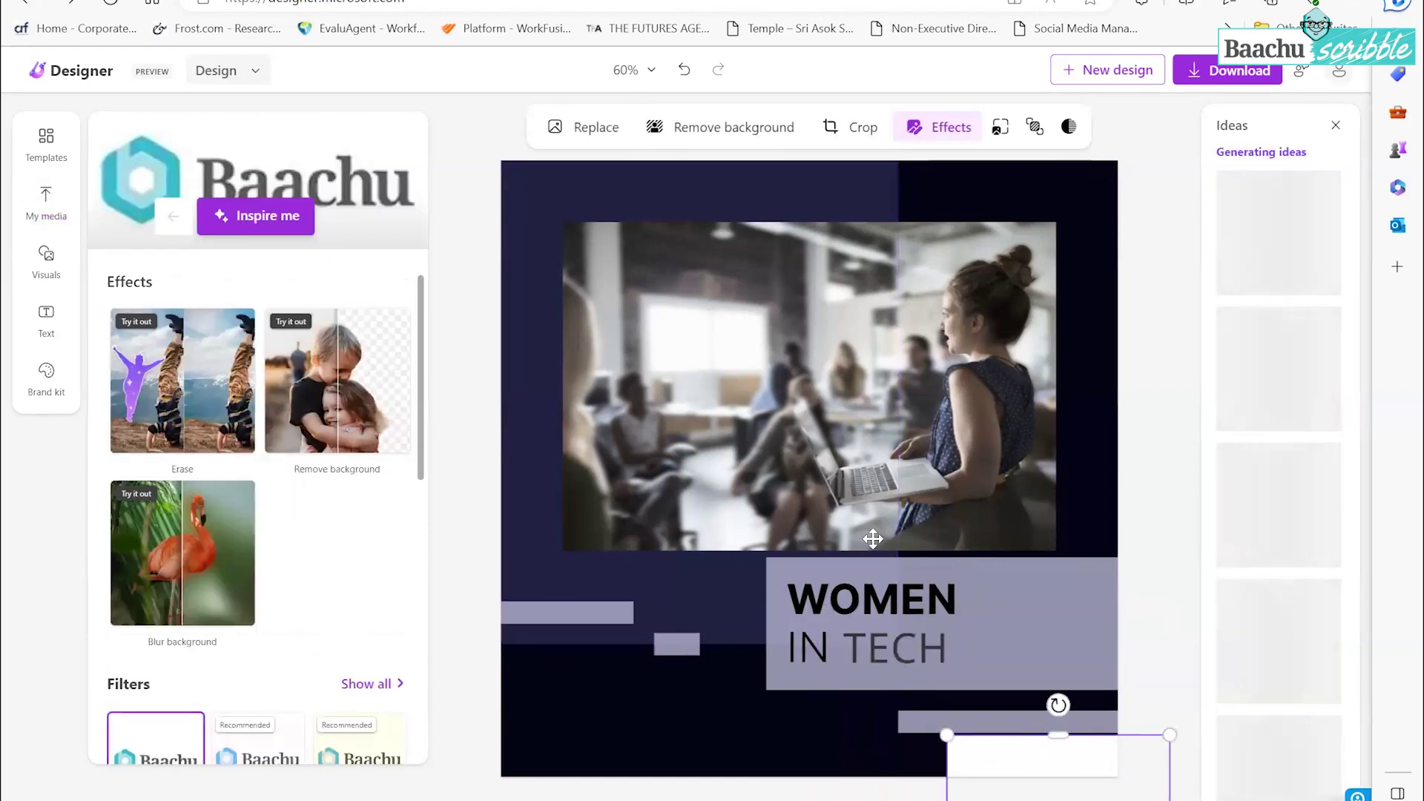
{"action": "left_click_drag", "start_coordinate": [764, 403], "coordinate": [603, 265]}
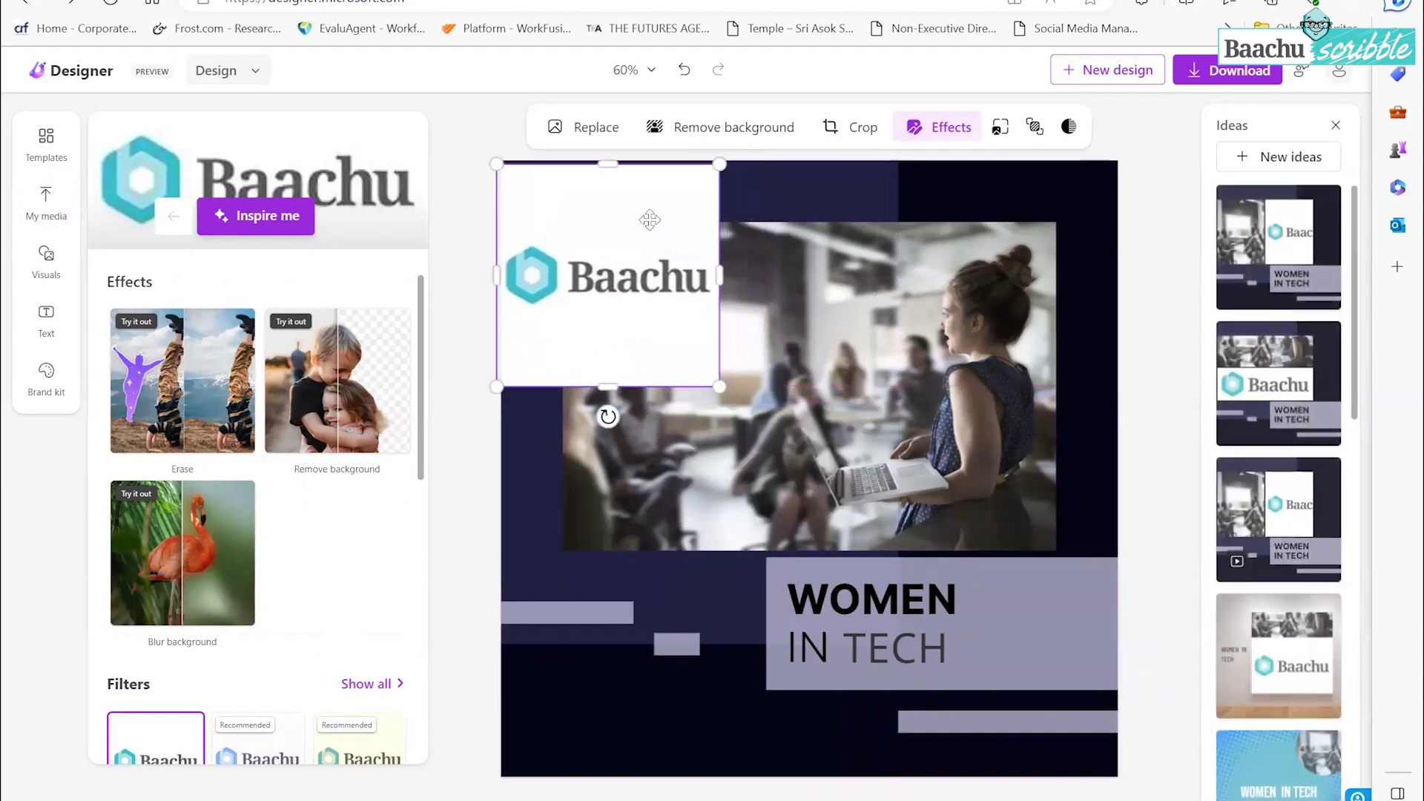
Step: Try removing the logo's background, enlarge the logo to about 417 by 417, and restore the original image
{"action": "left_click", "coordinate": [721, 134]}
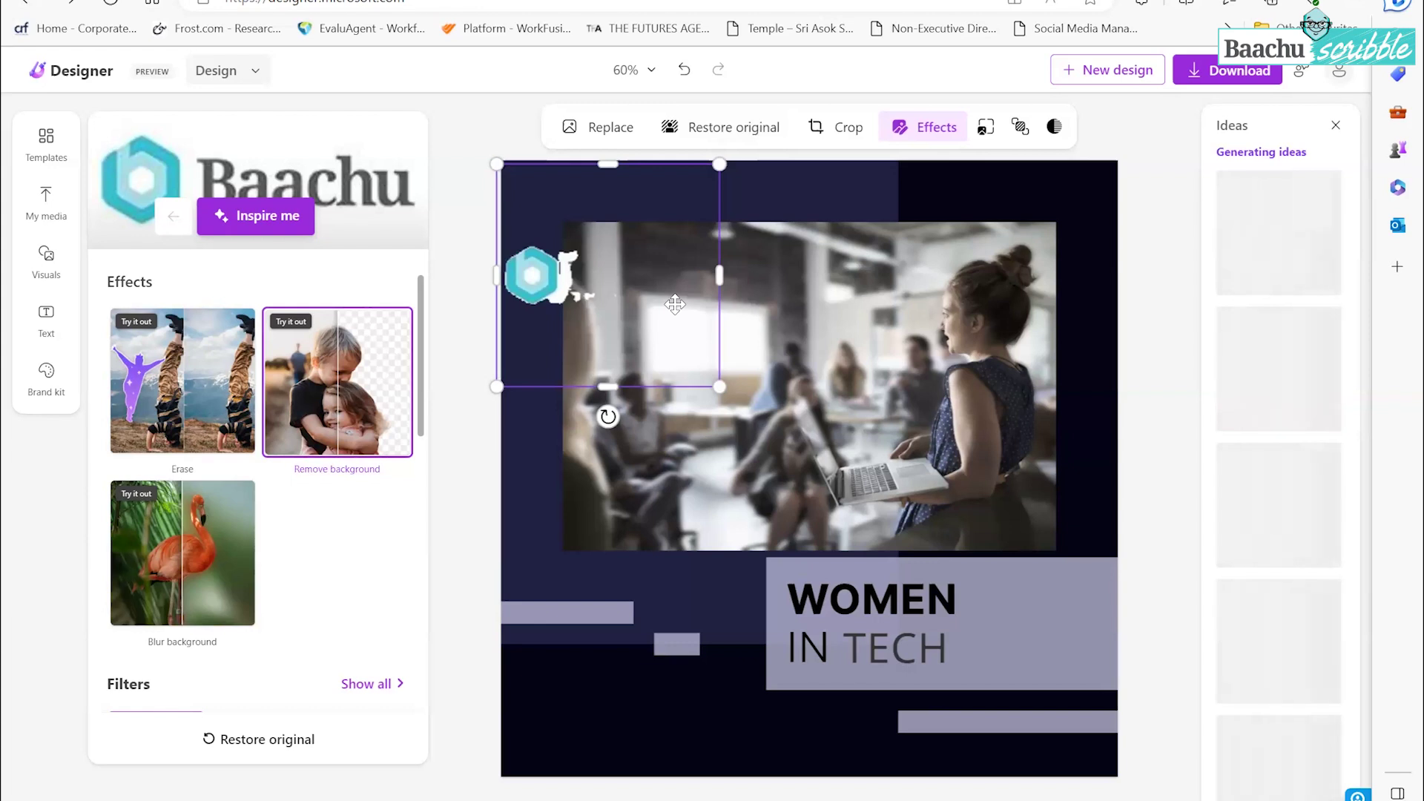
{"action": "mouse_move", "coordinate": [719, 383]}
{"action": "left_mouse_down"}
{"action": "mouse_move", "coordinate": [652, 309]}
{"action": "mouse_move", "coordinate": [623, 166]}
{"action": "mouse_move", "coordinate": [609, 276]}
{"action": "mouse_move", "coordinate": [737, 403]}
{"action": "left_mouse_up"}
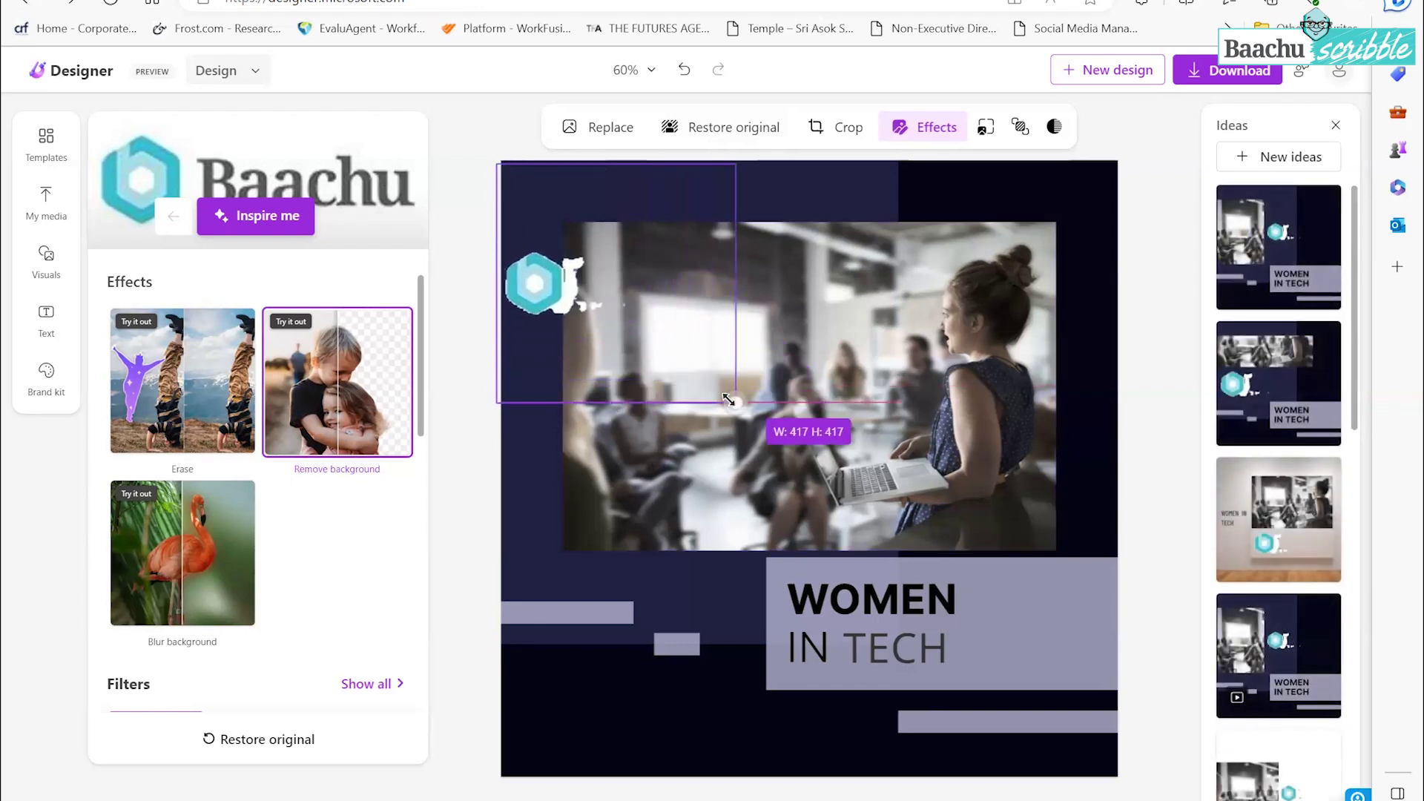
{"action": "left_click", "coordinate": [733, 129]}
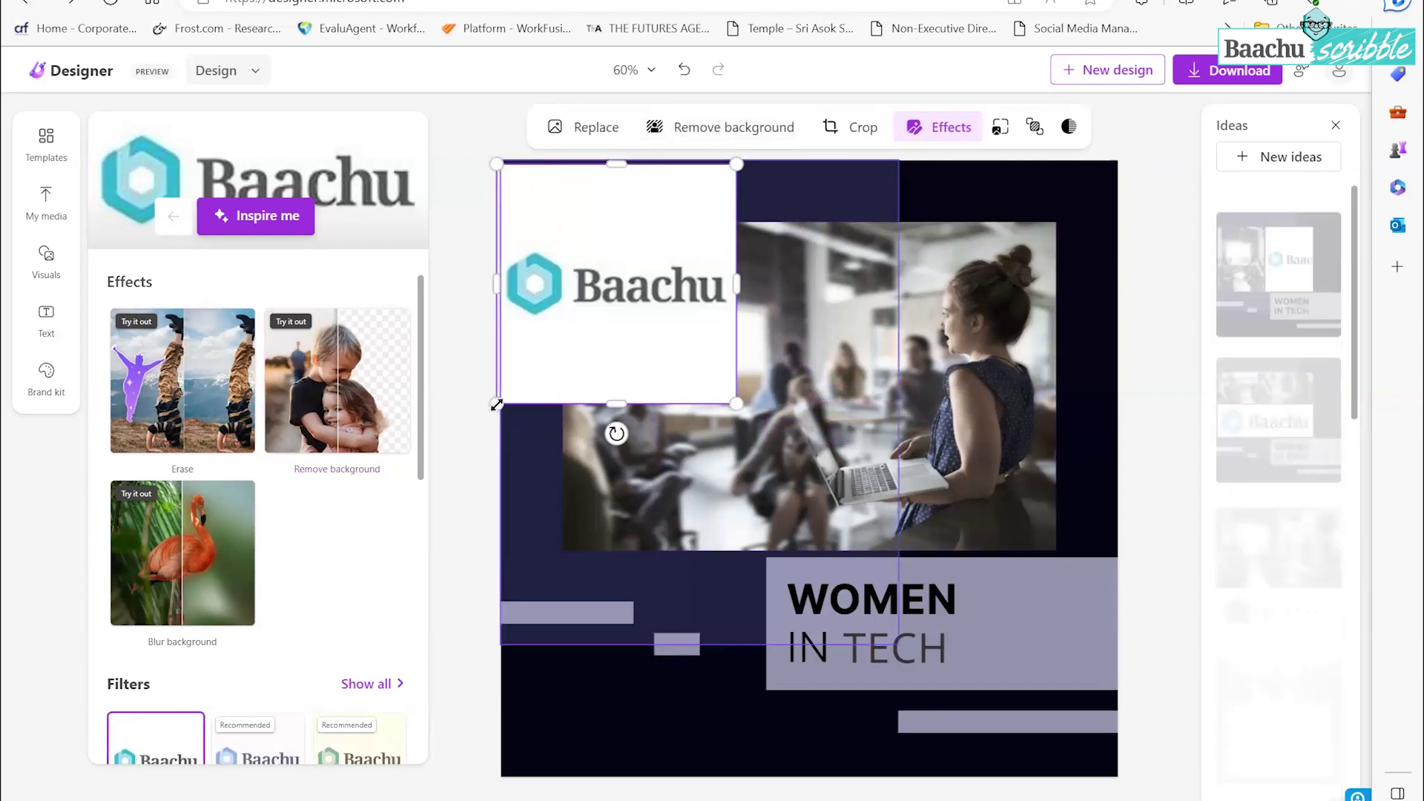
Step: Enlarge the logo slightly and move the main photo to the design's upper-left corner, behind the logo
{"action": "left_click_drag", "start_coordinate": [496, 404], "coordinate": [492, 331]}
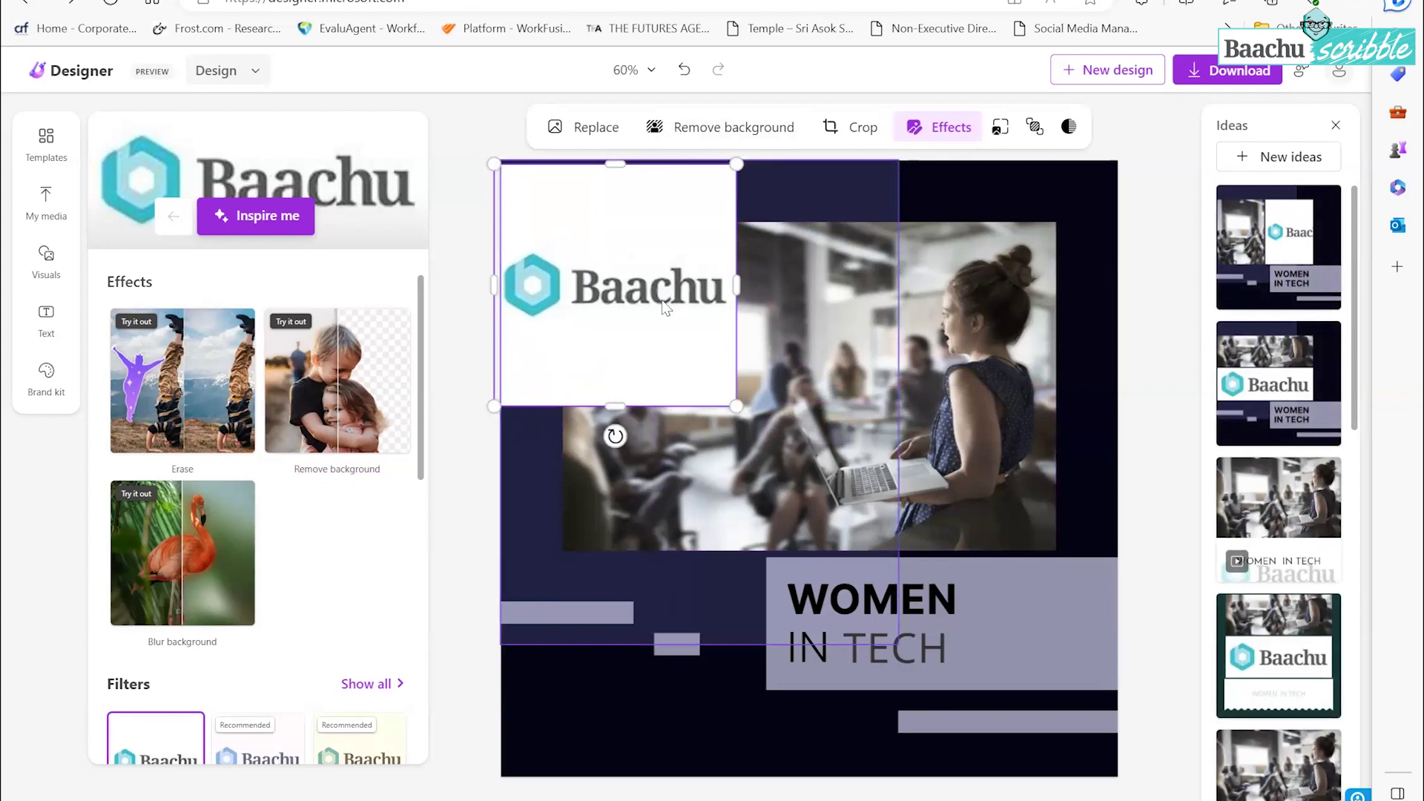
{"action": "left_click_drag", "start_coordinate": [590, 469], "coordinate": [523, 372]}
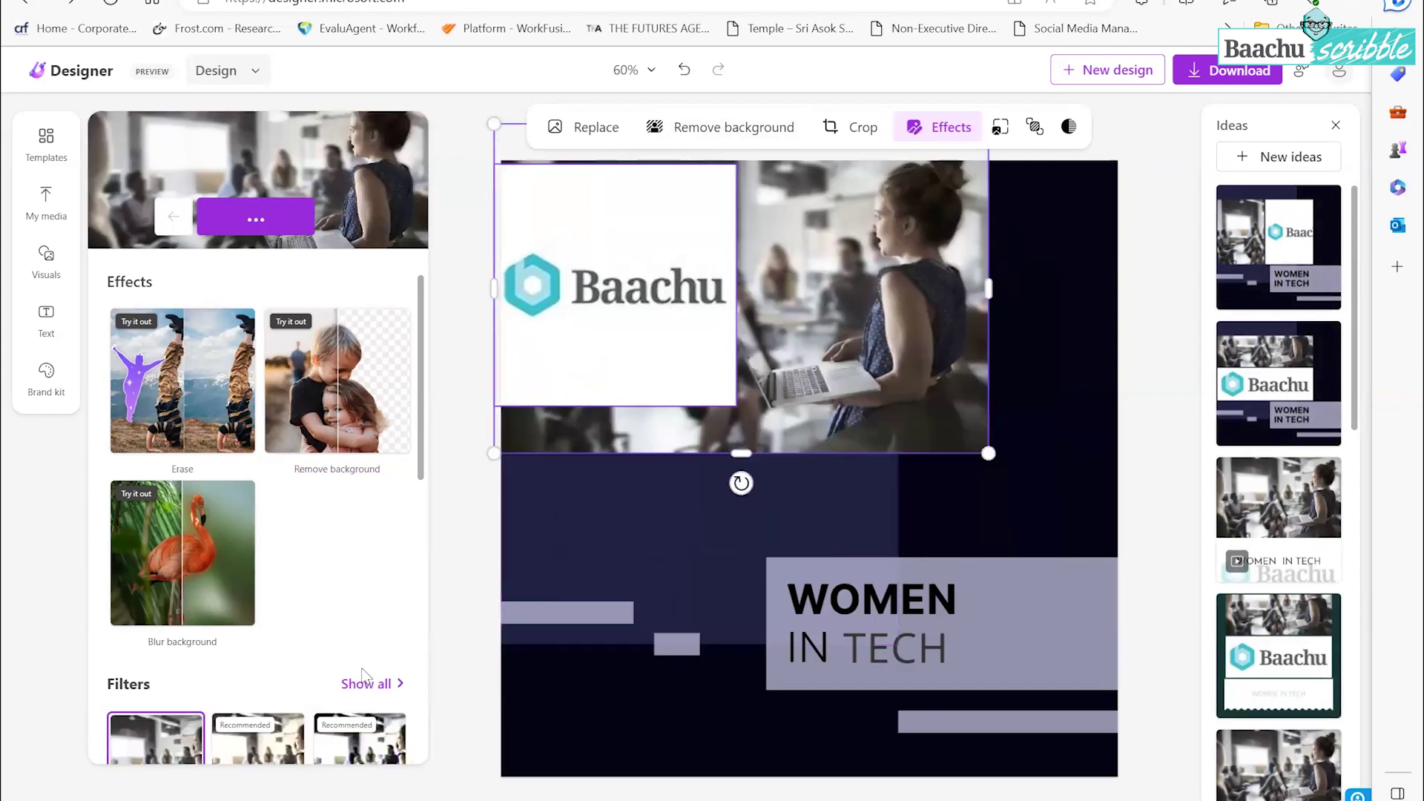
Step: Look over the logo's filters and adjustments, and try lowering the logo's contrast to -55
{"action": "left_click", "coordinate": [538, 260]}
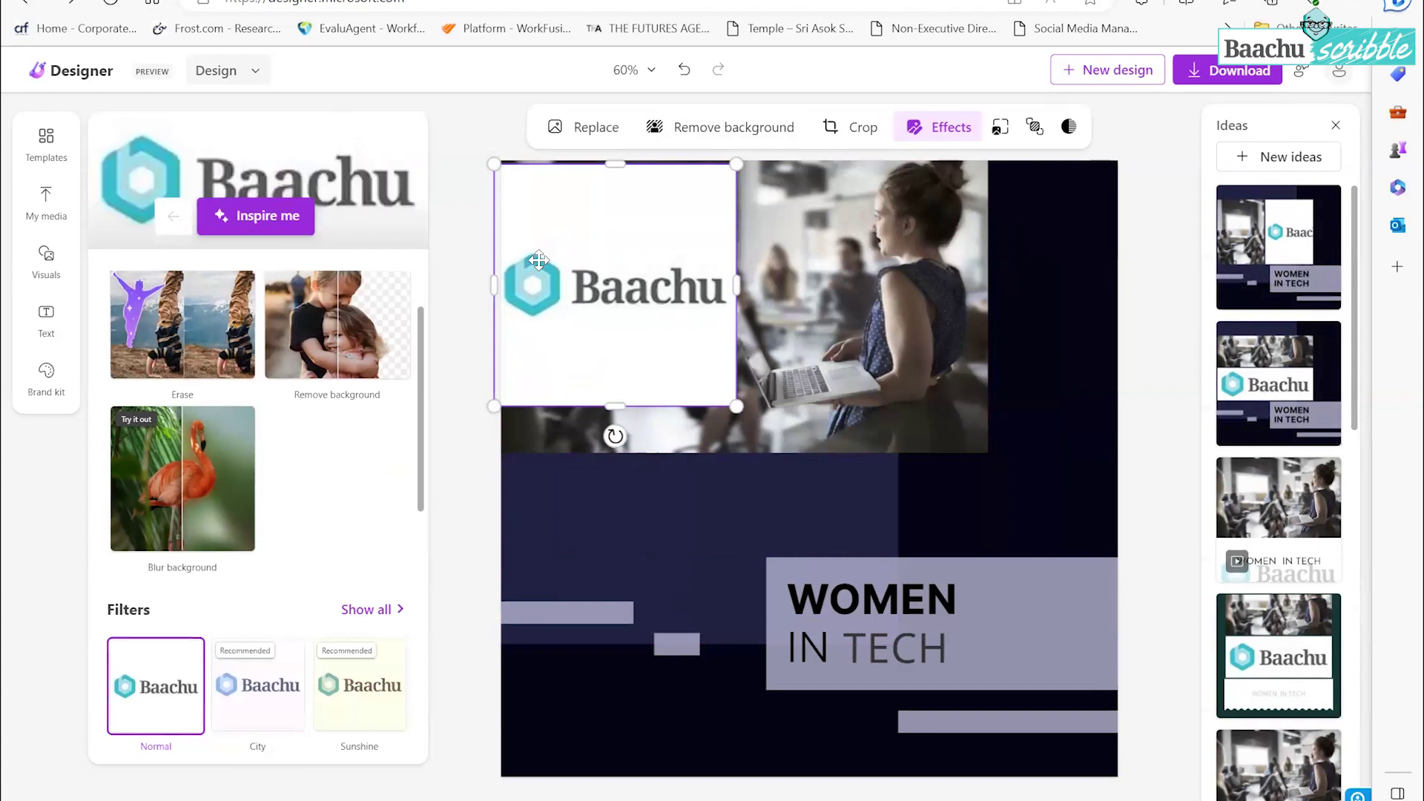
{"action": "scroll", "coordinate": [278, 608], "scroll_direction": "down", "scroll_amount": 5}
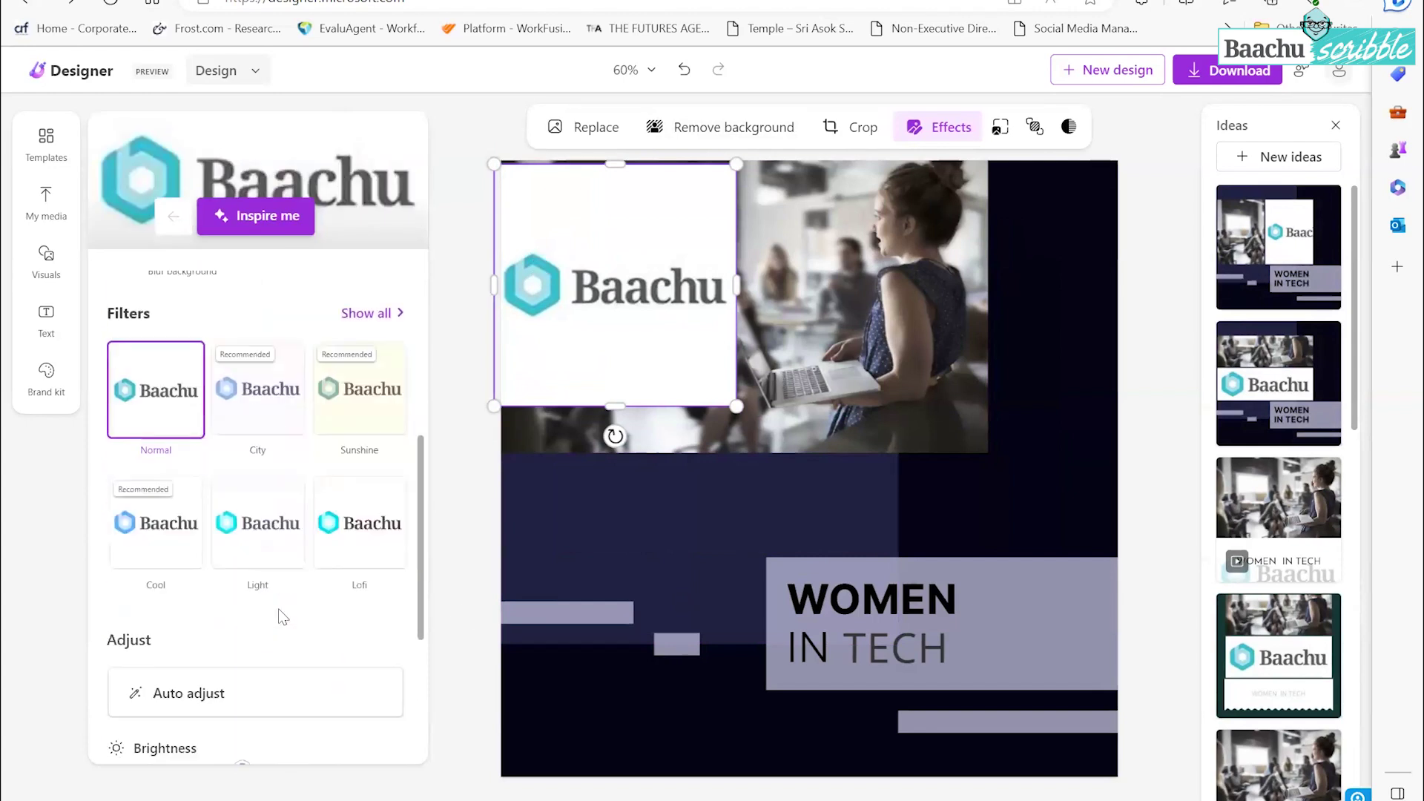
{"action": "scroll", "coordinate": [279, 613], "scroll_direction": "down", "scroll_amount": 3}
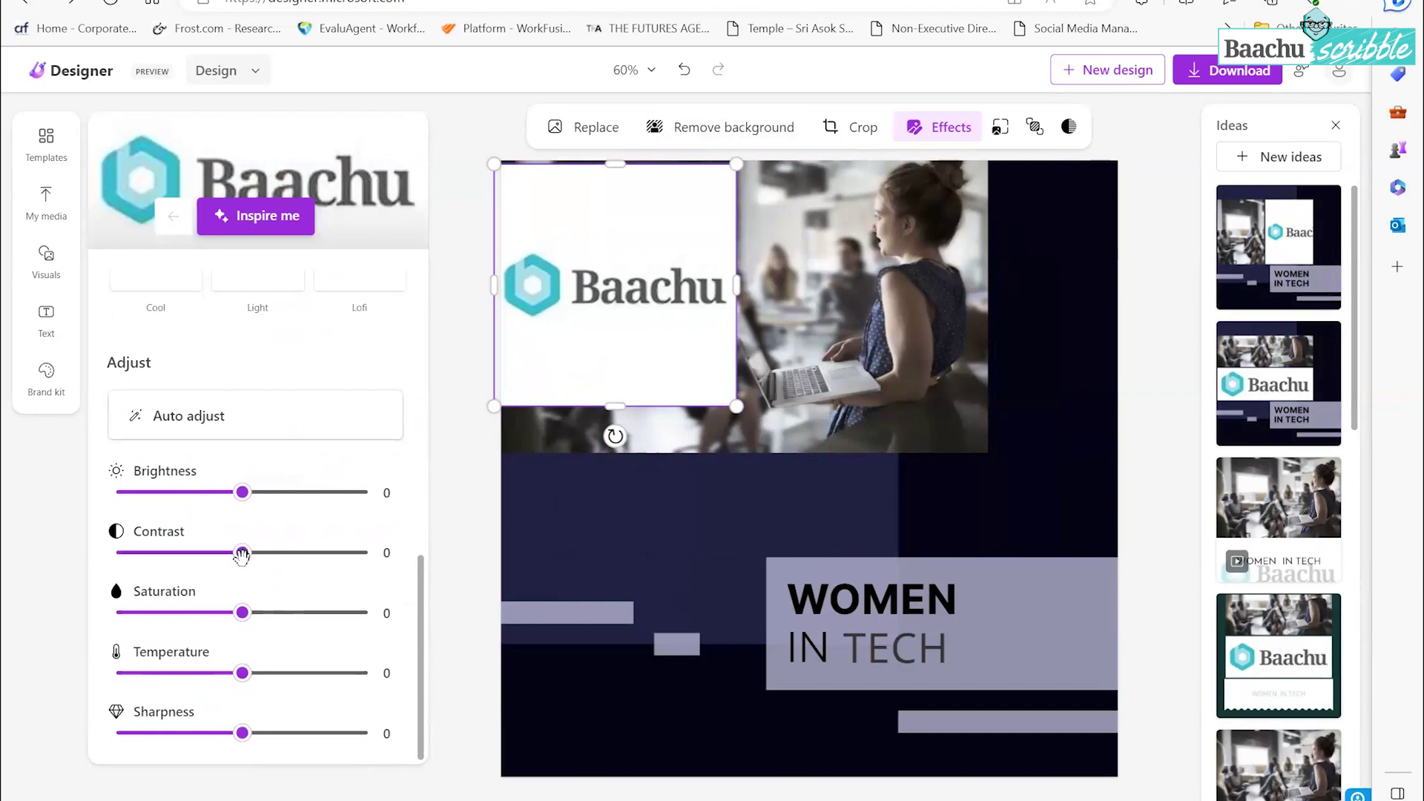
{"action": "left_click_drag", "start_coordinate": [242, 553], "coordinate": [173, 556]}
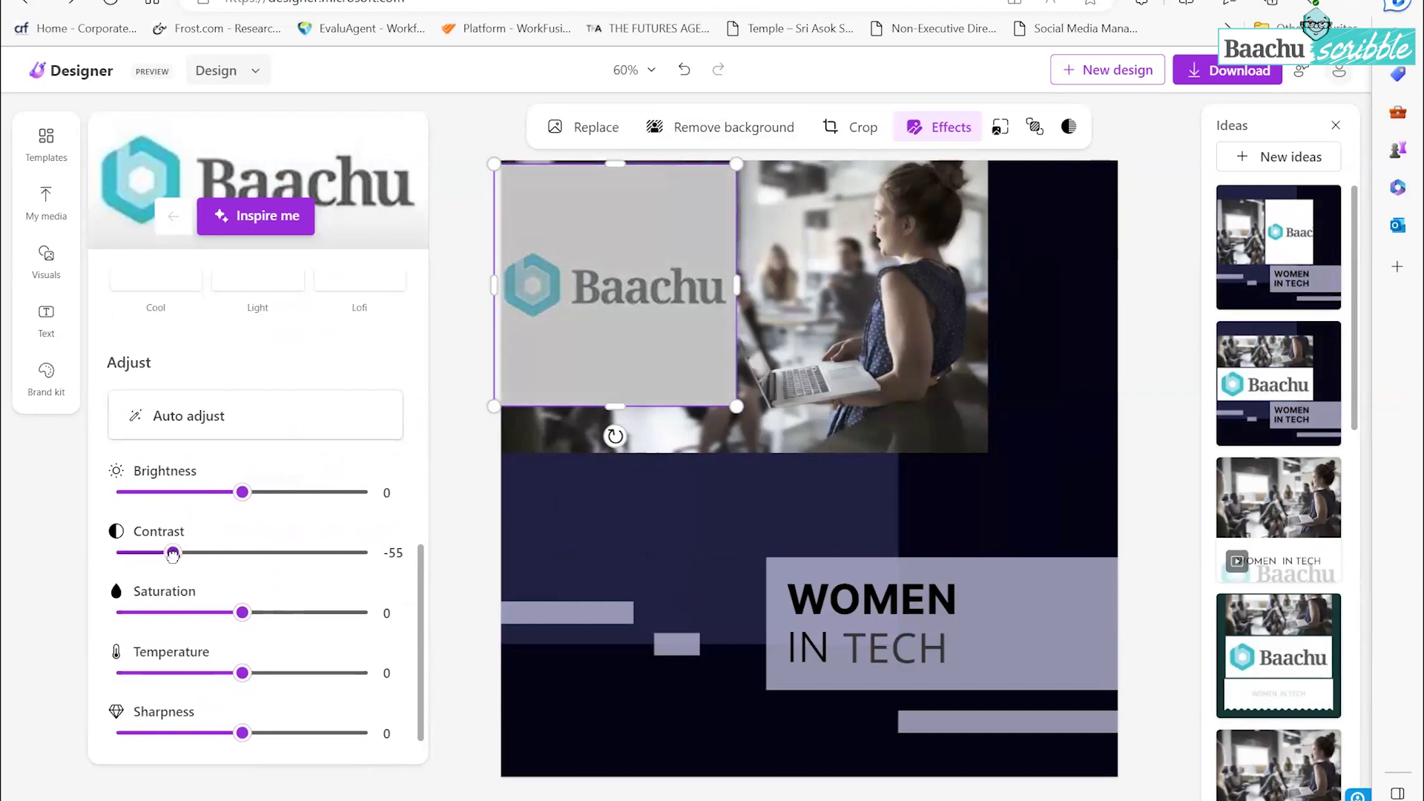
Step: Apply the Light filter and the Blur background effect to the logo
{"action": "scroll", "coordinate": [326, 416], "scroll_direction": "up", "scroll_amount": 5}
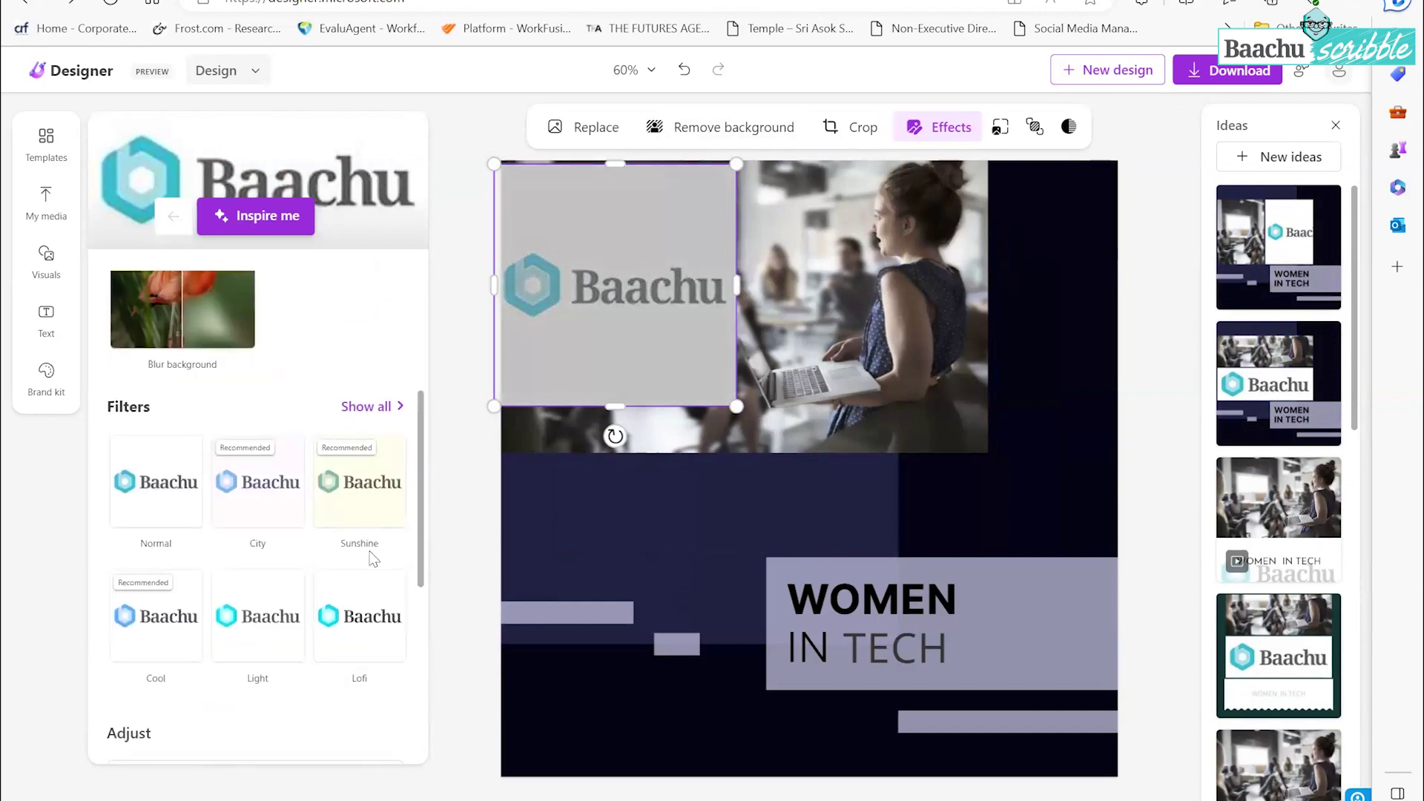
{"action": "left_click", "coordinate": [272, 629]}
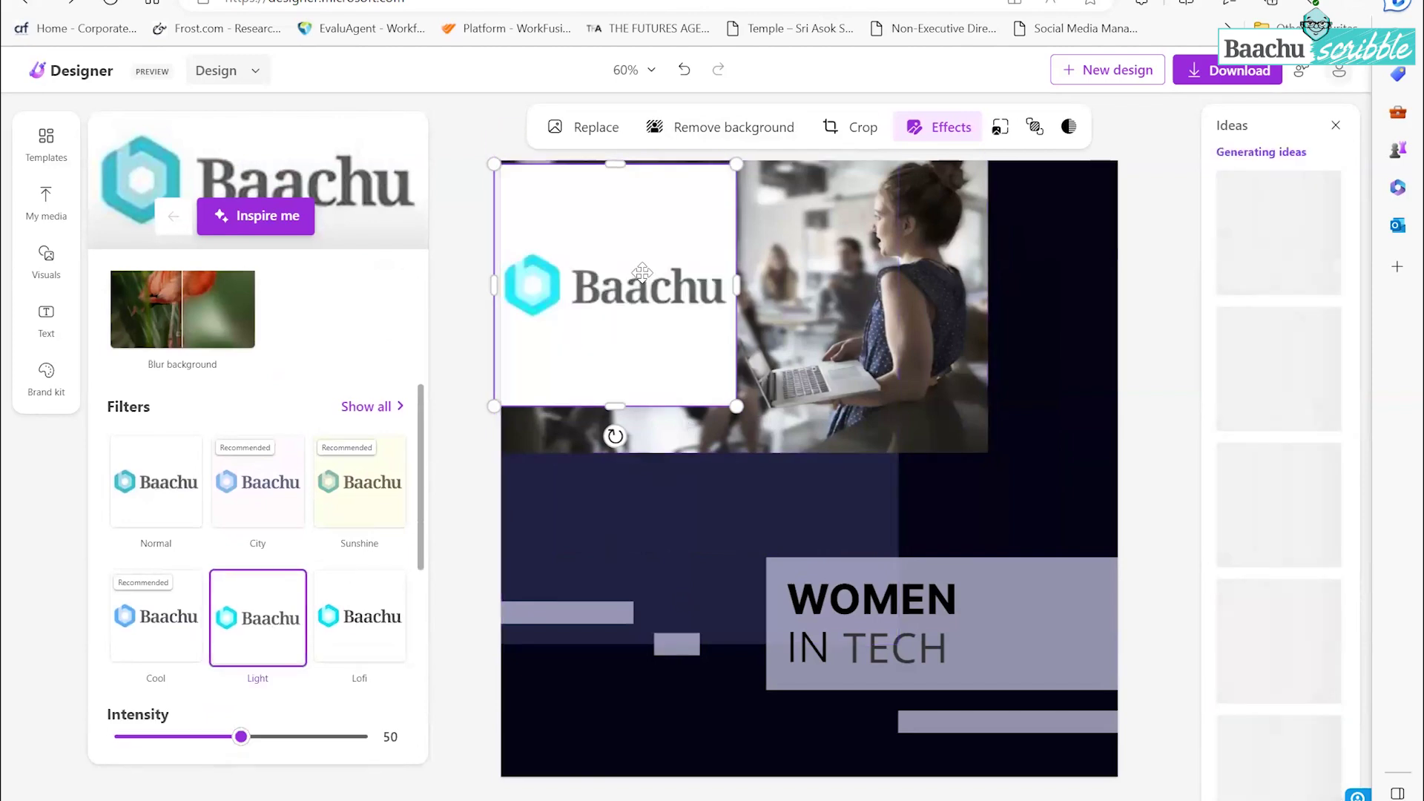
{"action": "scroll", "coordinate": [245, 549], "scroll_direction": "up", "scroll_amount": 3}
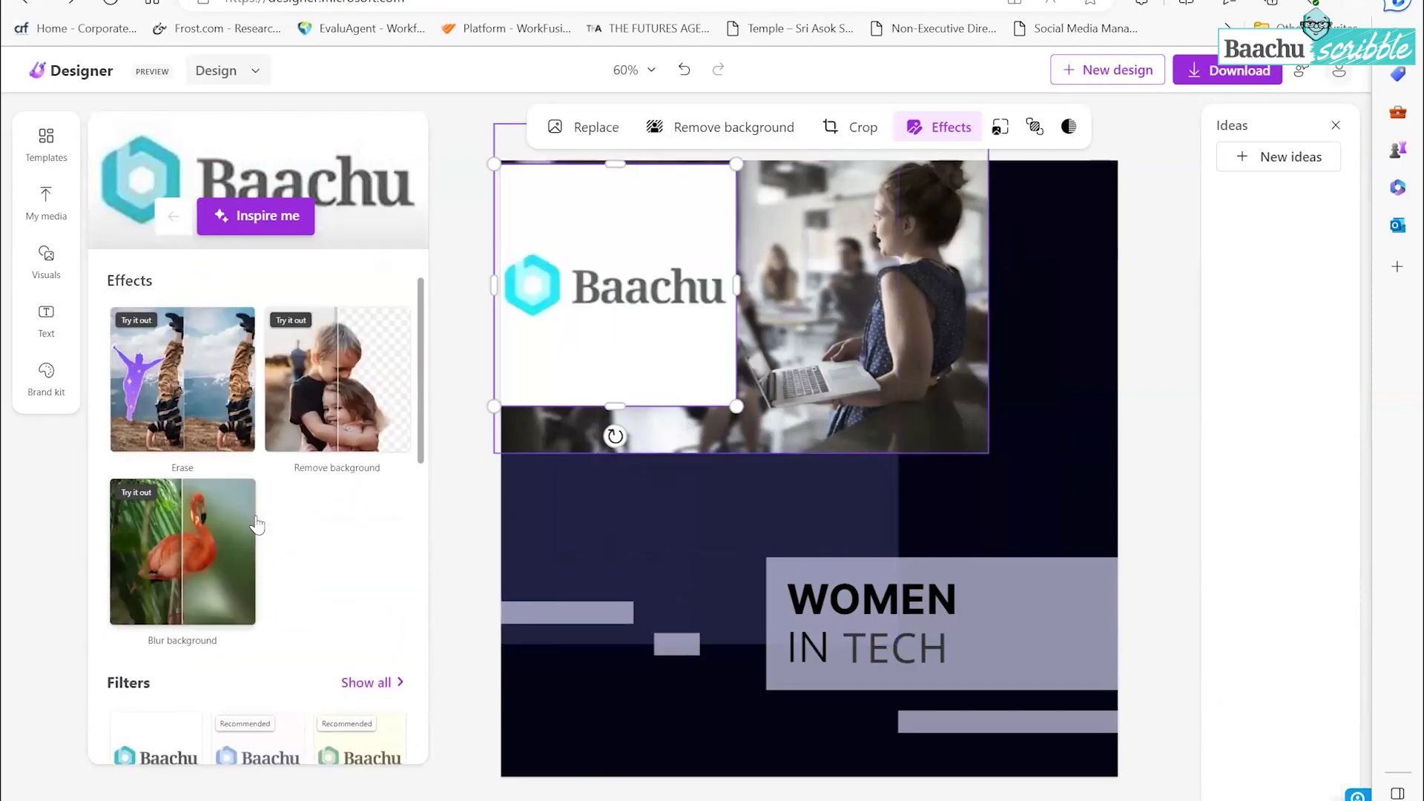
{"action": "left_click", "coordinate": [233, 587]}
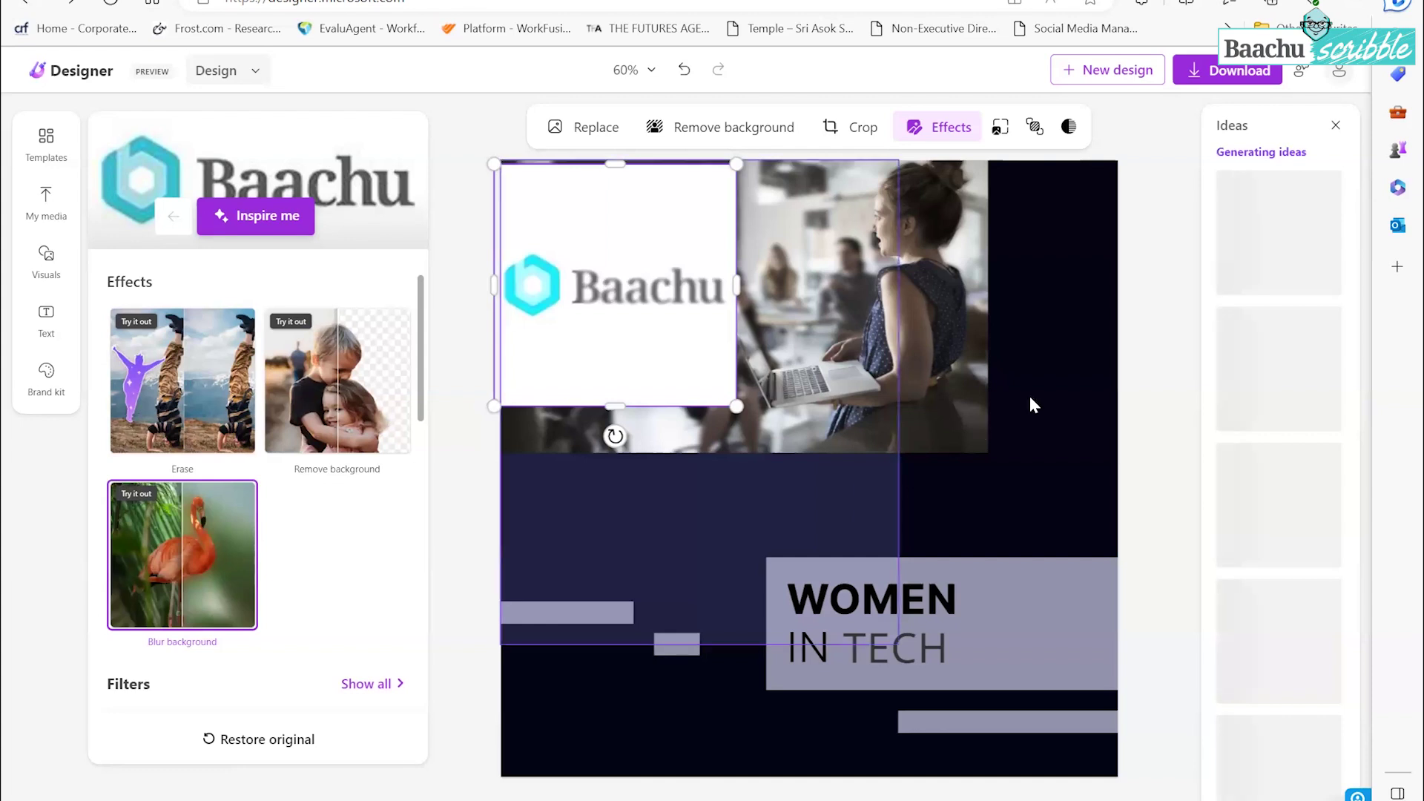
Step: Shrink the logo, place it in the design's lower-left corner, and deselect it
{"action": "mouse_move", "coordinate": [737, 407]}
{"action": "left_mouse_down"}
{"action": "mouse_move", "coordinate": [640, 258]}
{"action": "mouse_move", "coordinate": [588, 222]}
{"action": "mouse_move", "coordinate": [607, 710]}
{"action": "mouse_move", "coordinate": [568, 735]}
{"action": "left_mouse_up"}
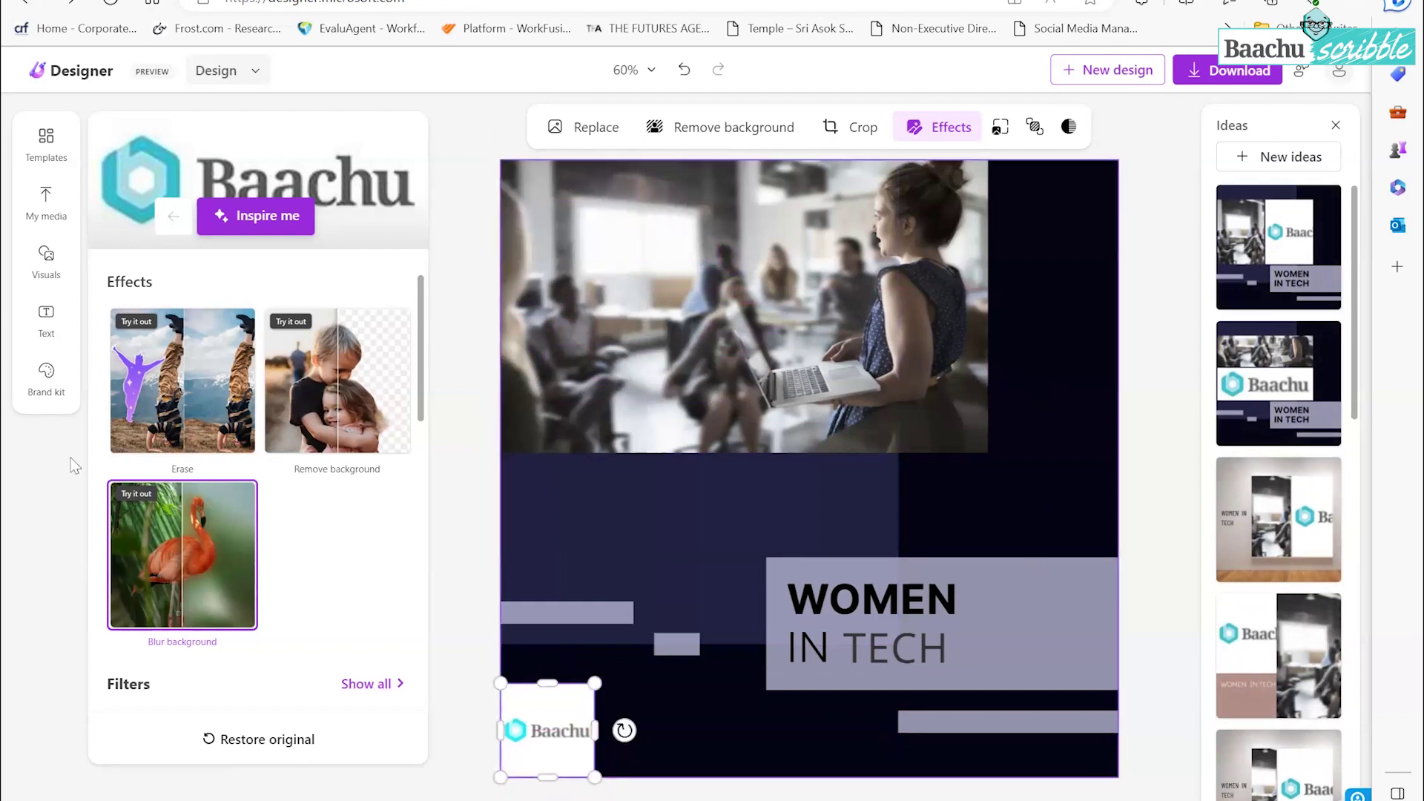
{"action": "key", "text": "Escape"}
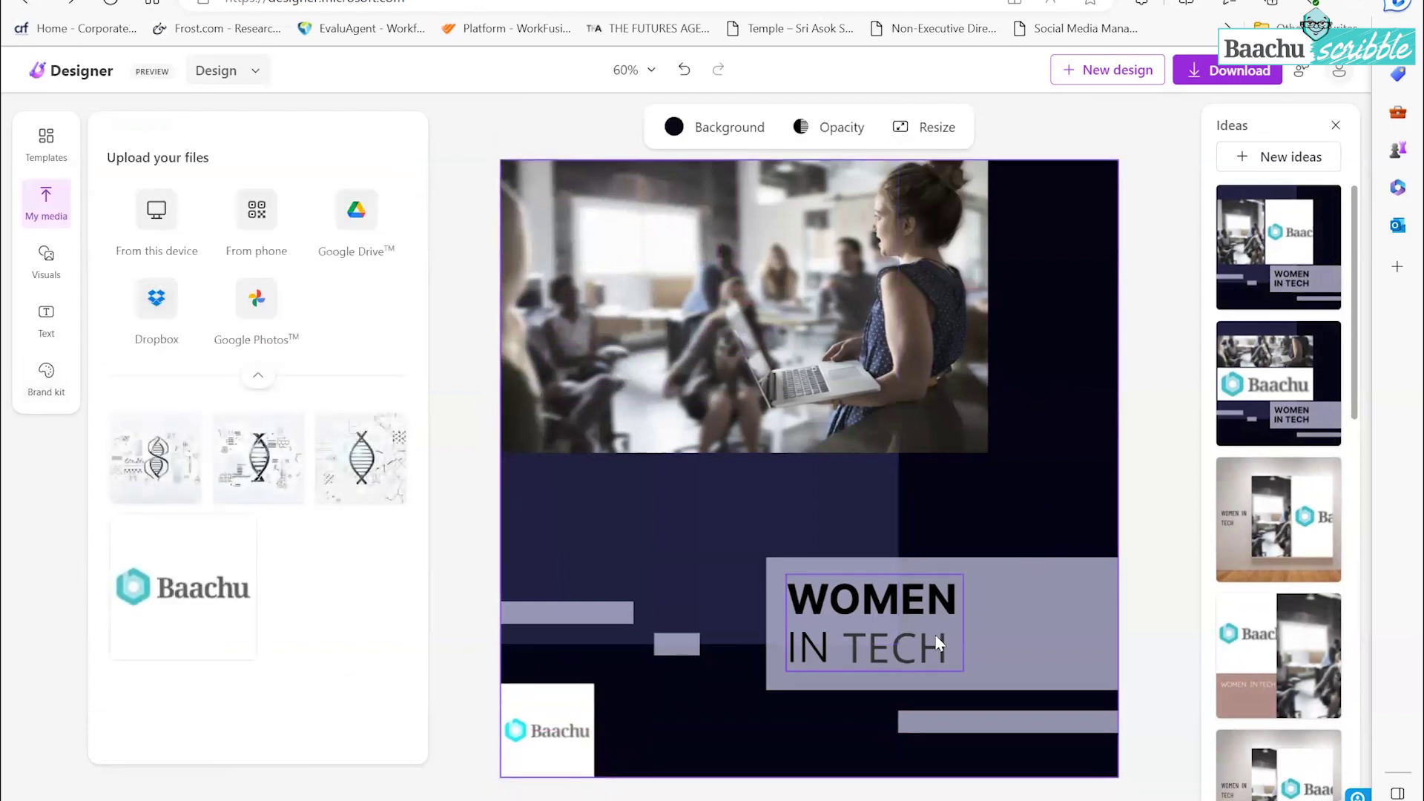
Step: Browse the suggested fonts for the "WOMEN IN TECH" heading and the suggested styles in the brand kit
{"action": "left_click", "coordinate": [938, 643]}
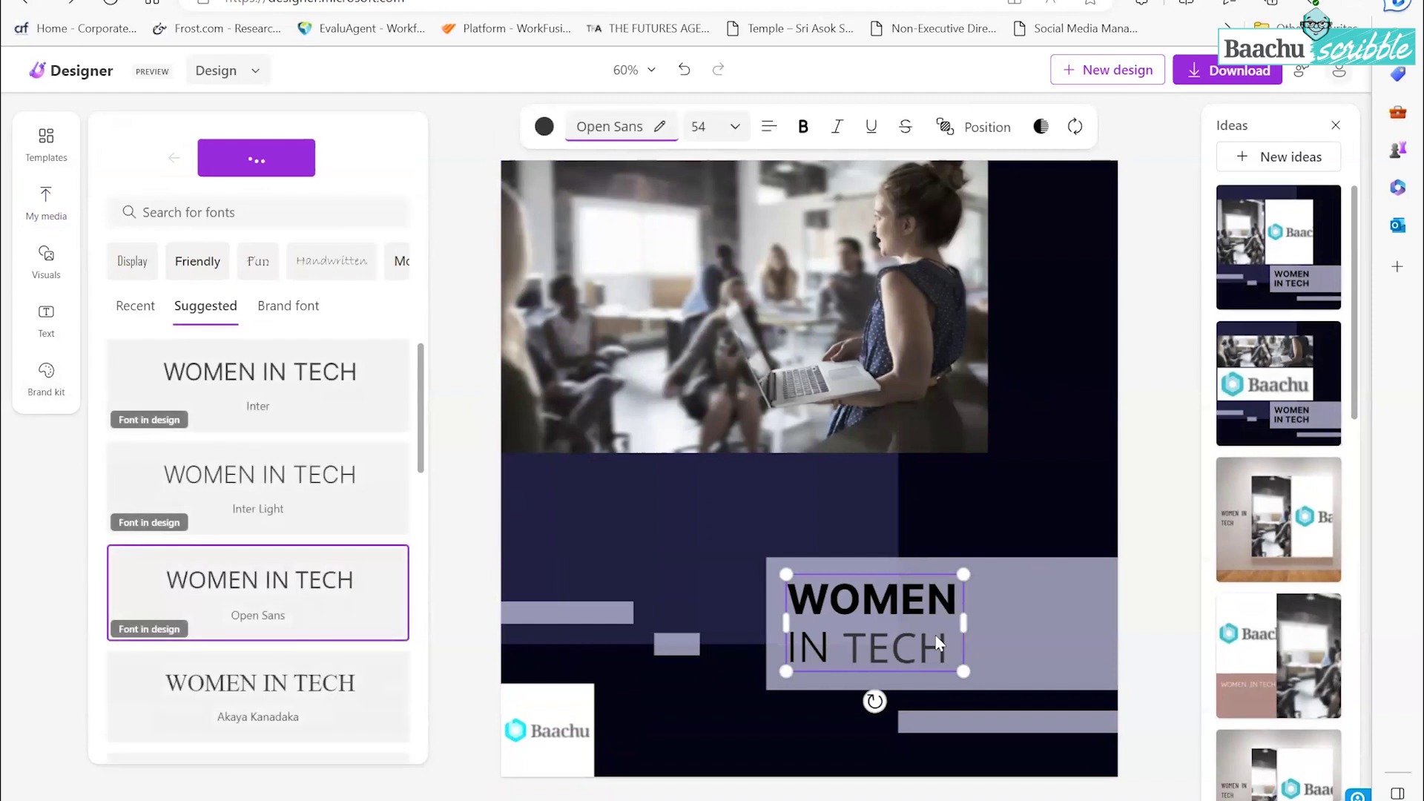
{"action": "scroll", "coordinate": [190, 439], "scroll_direction": "down", "scroll_amount": 9}
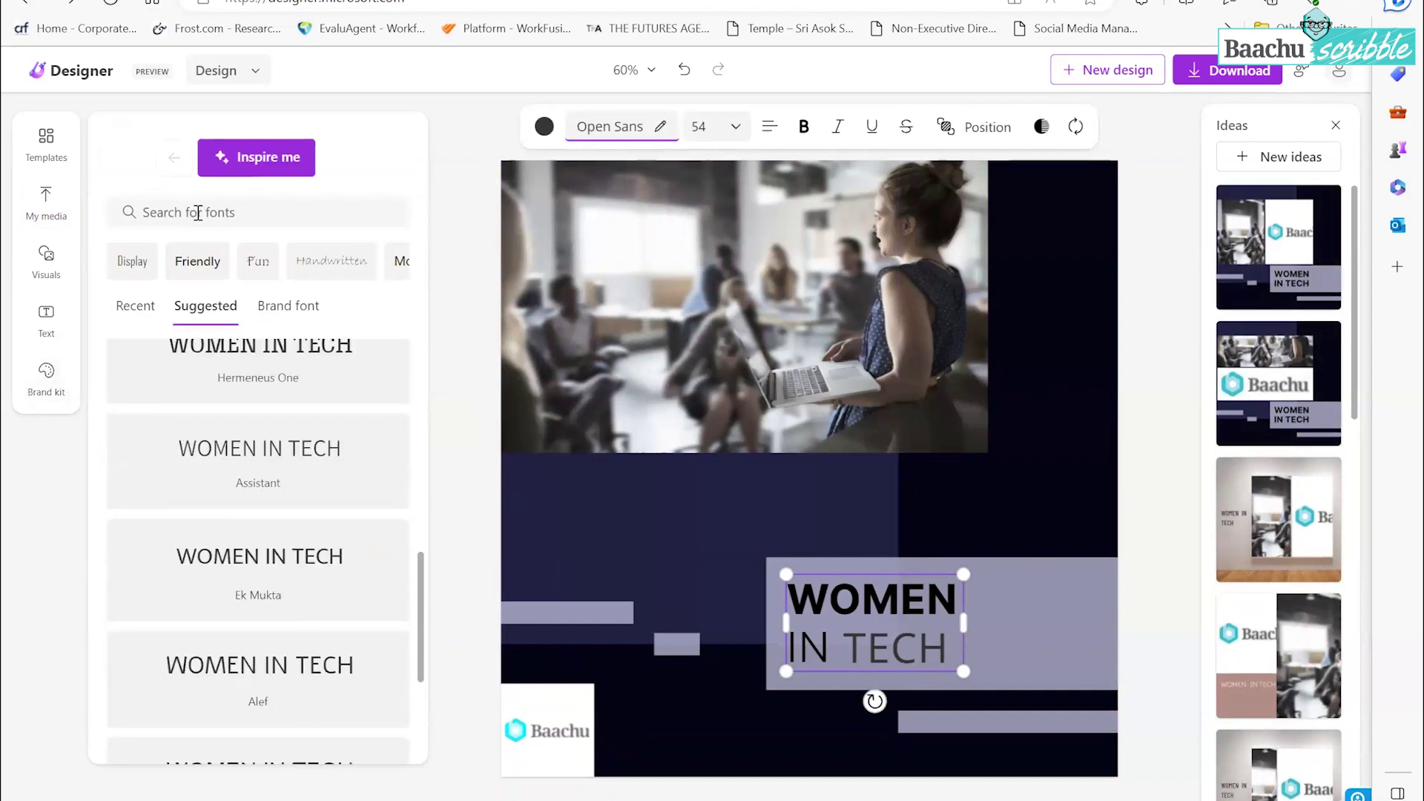
{"action": "left_click", "coordinate": [48, 382]}
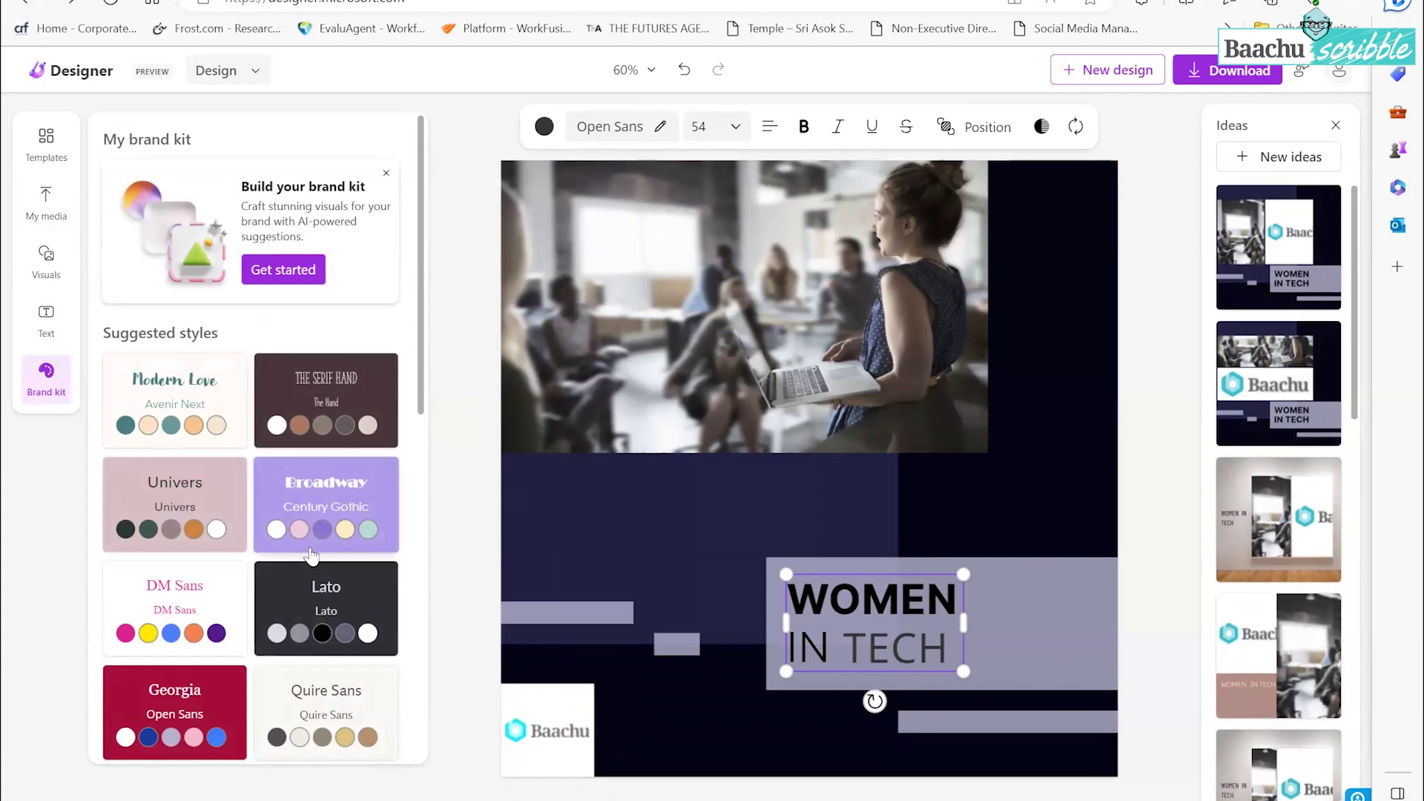
{"action": "scroll", "coordinate": [311, 553], "scroll_direction": "down", "scroll_amount": 6}
{"action": "scroll", "coordinate": [311, 552], "scroll_direction": "up", "scroll_amount": 6}
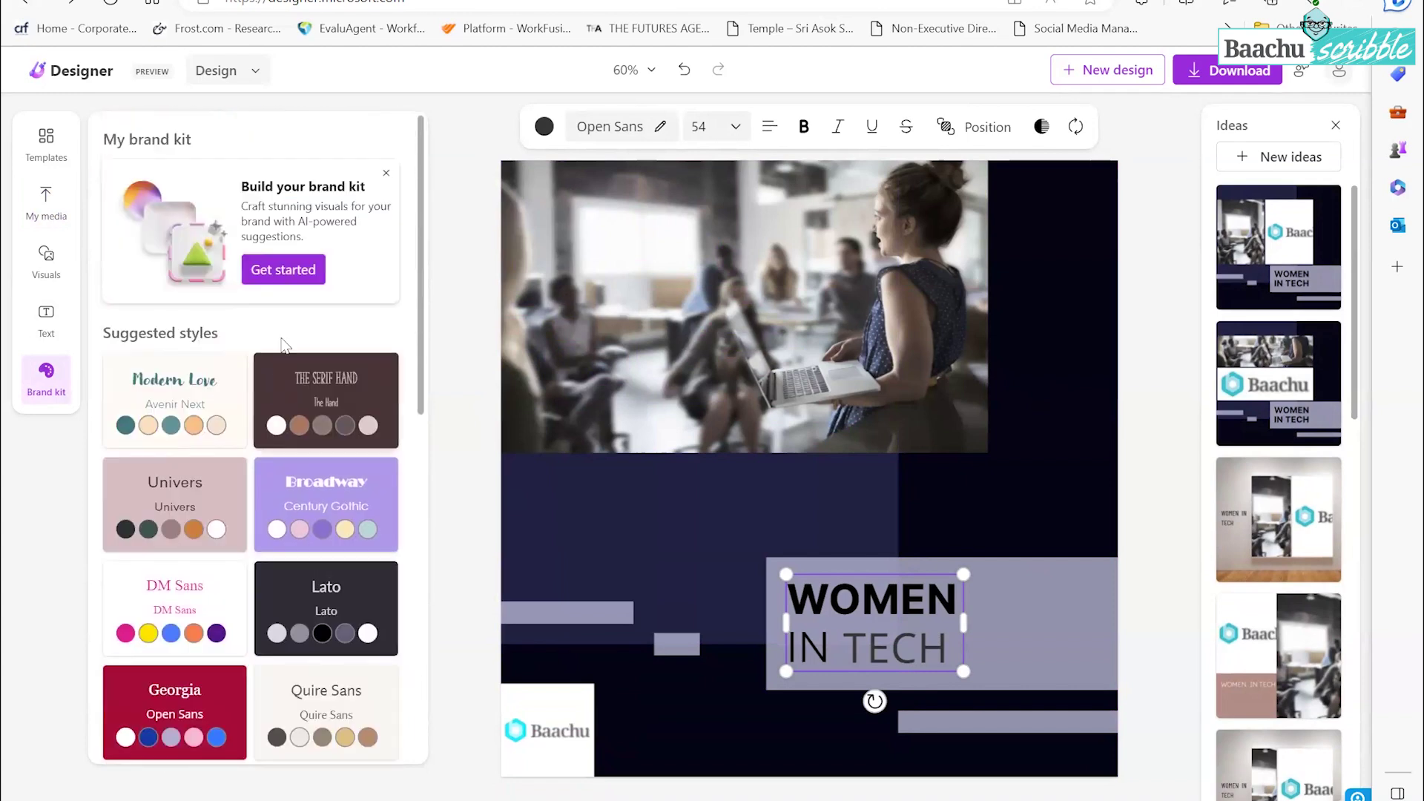
Step: Start building a brand kit and generate a color palette from the description "blue"
{"action": "left_click", "coordinate": [285, 273]}
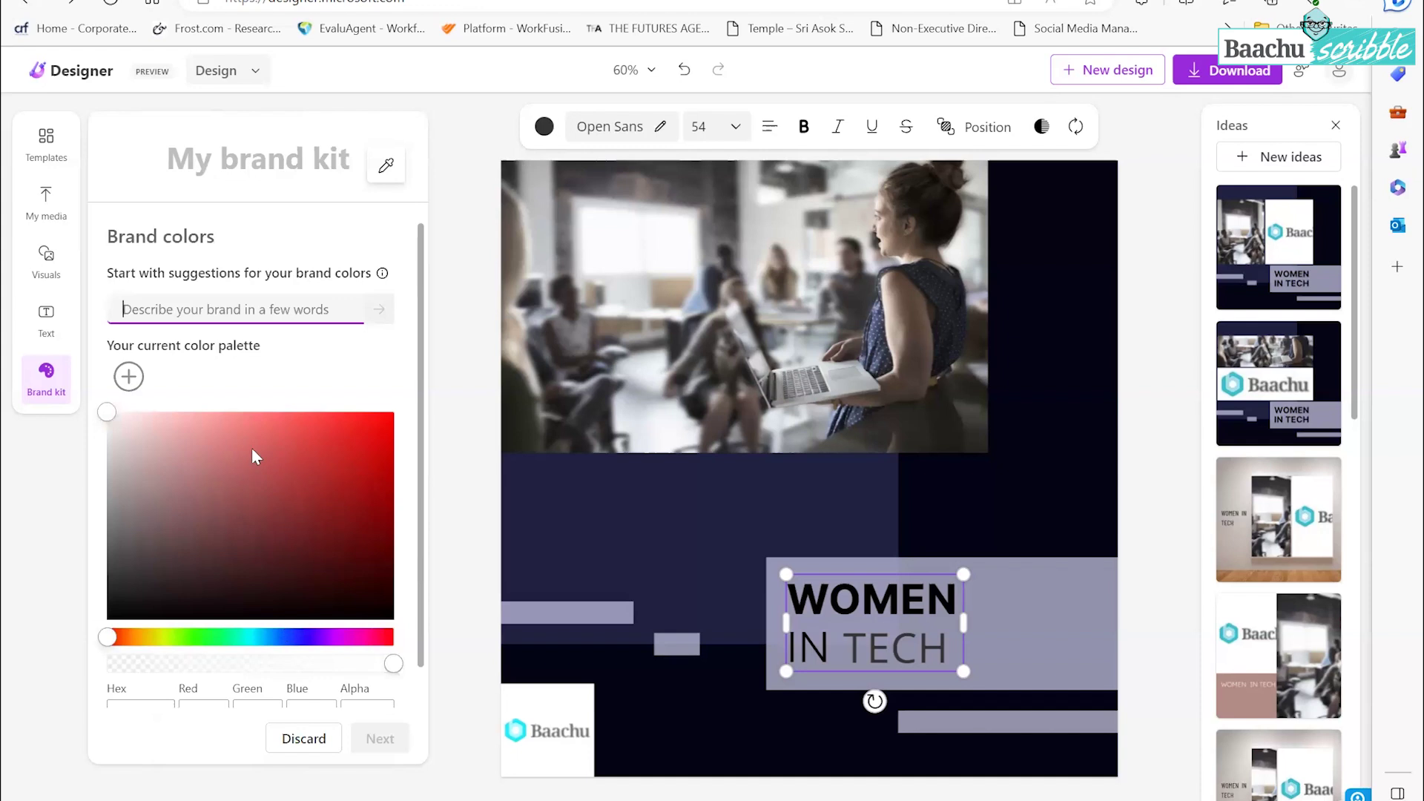
{"action": "scroll", "coordinate": [252, 447], "scroll_direction": "down", "scroll_amount": 1}
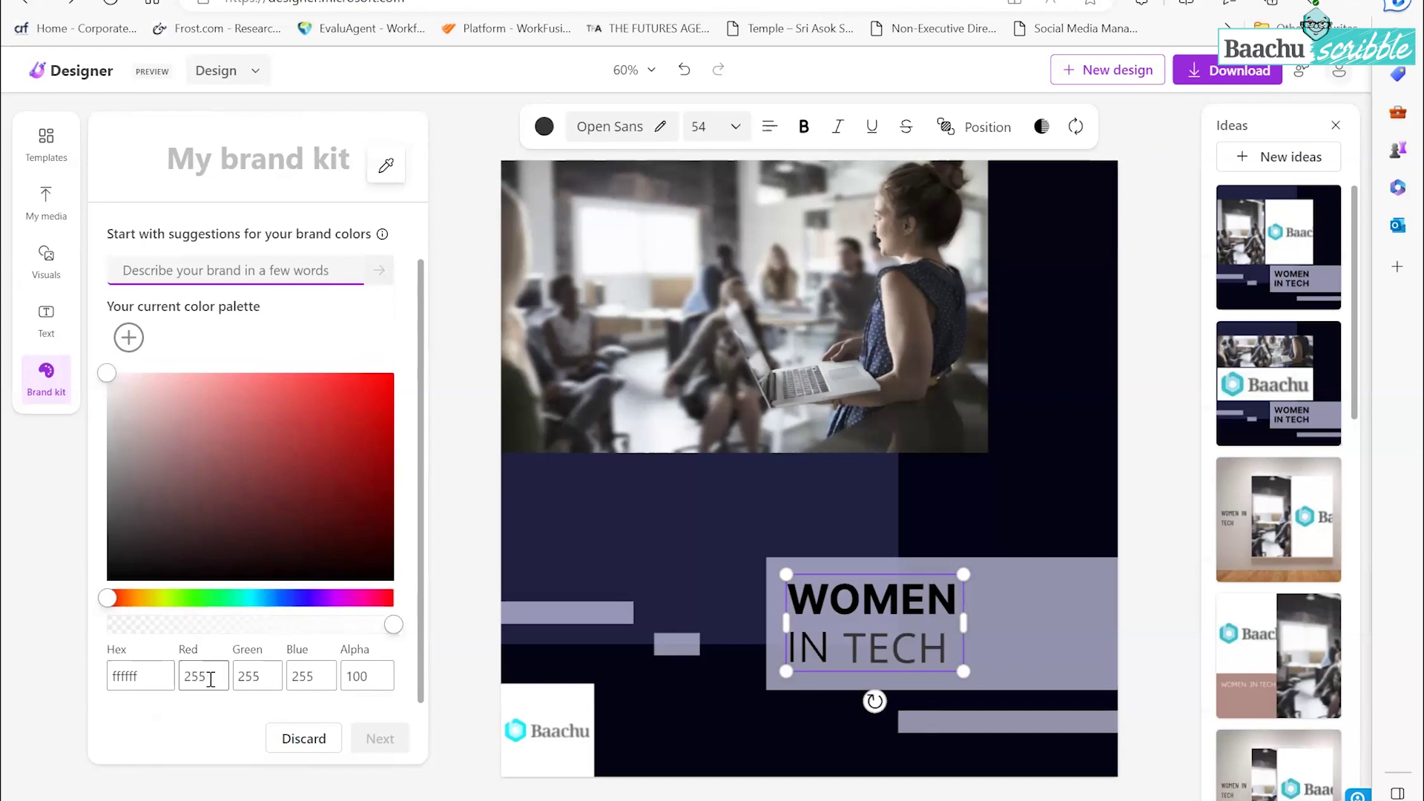
{"action": "type", "text": "blue"}
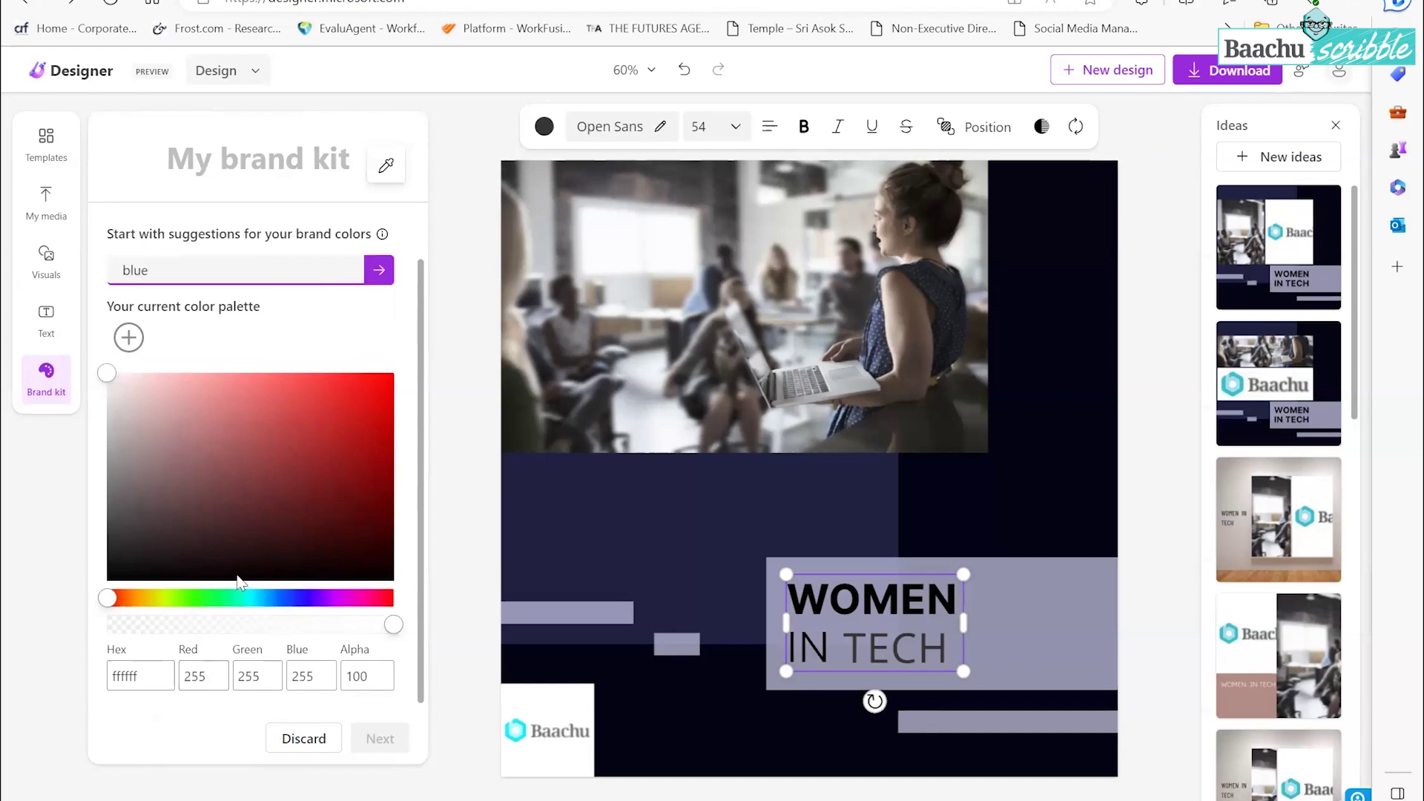
{"action": "left_click", "coordinate": [378, 270]}
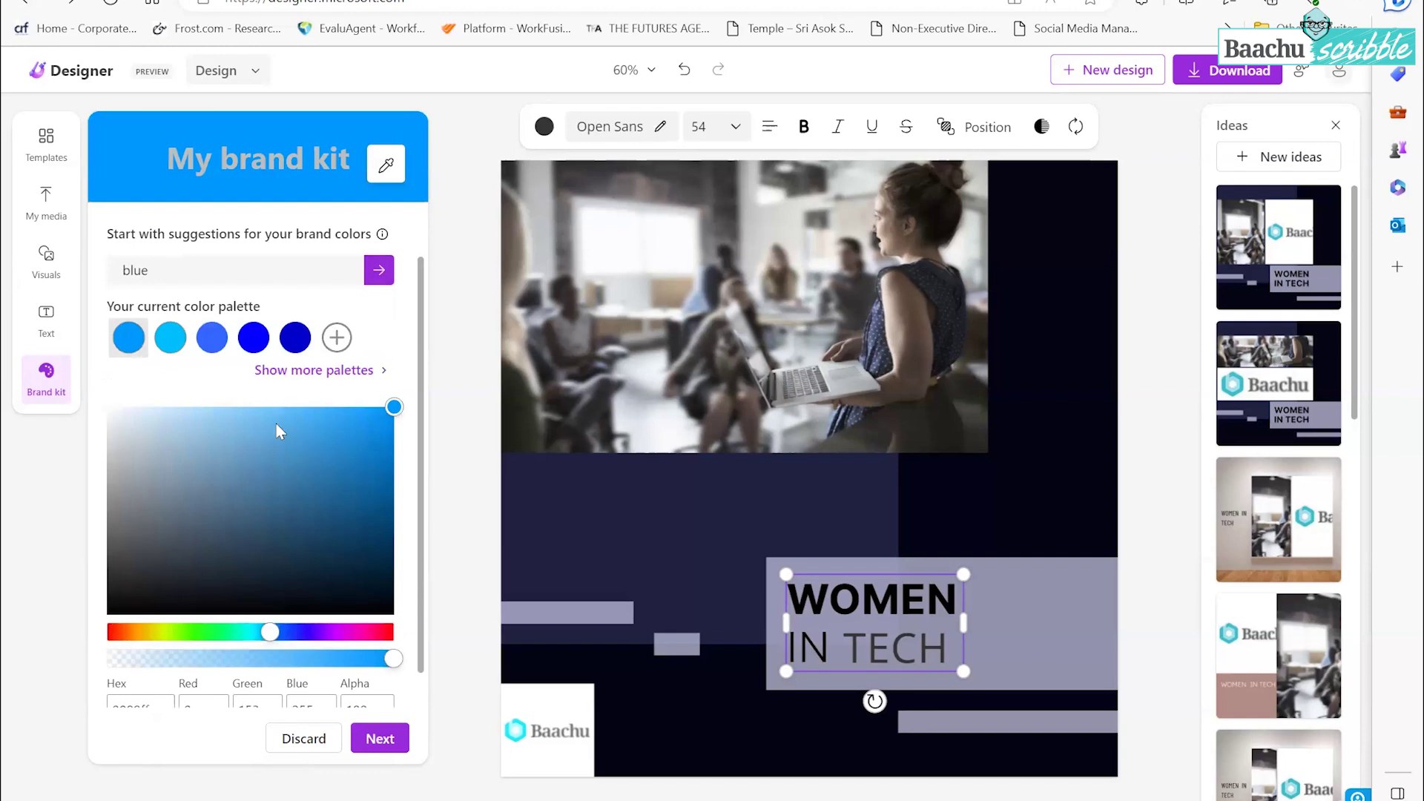
Step: Select the palette's third color, 3366ff, and accept the palette to continue to the brand fonts
{"action": "left_click", "coordinate": [214, 345]}
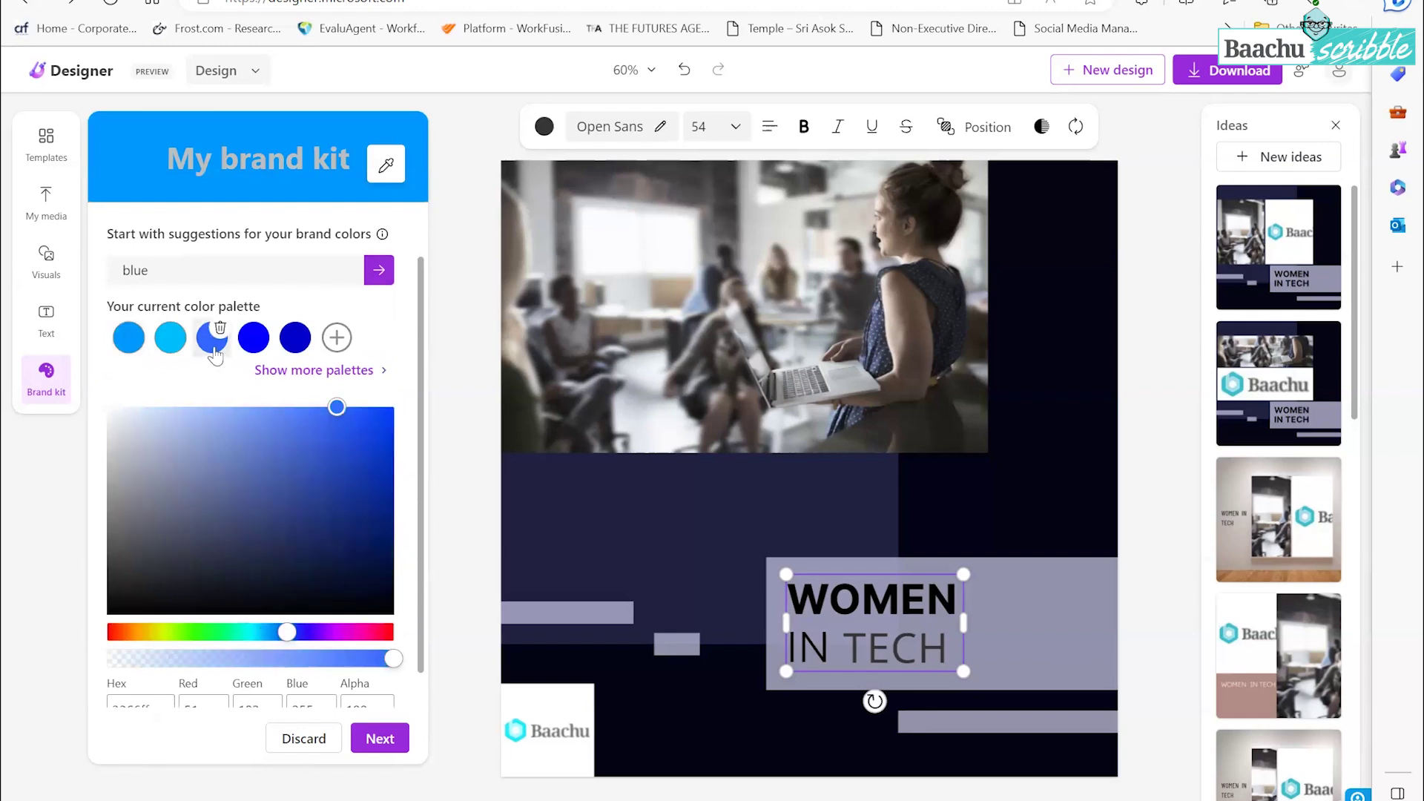
{"action": "scroll", "coordinate": [265, 558], "scroll_direction": "down", "scroll_amount": 1}
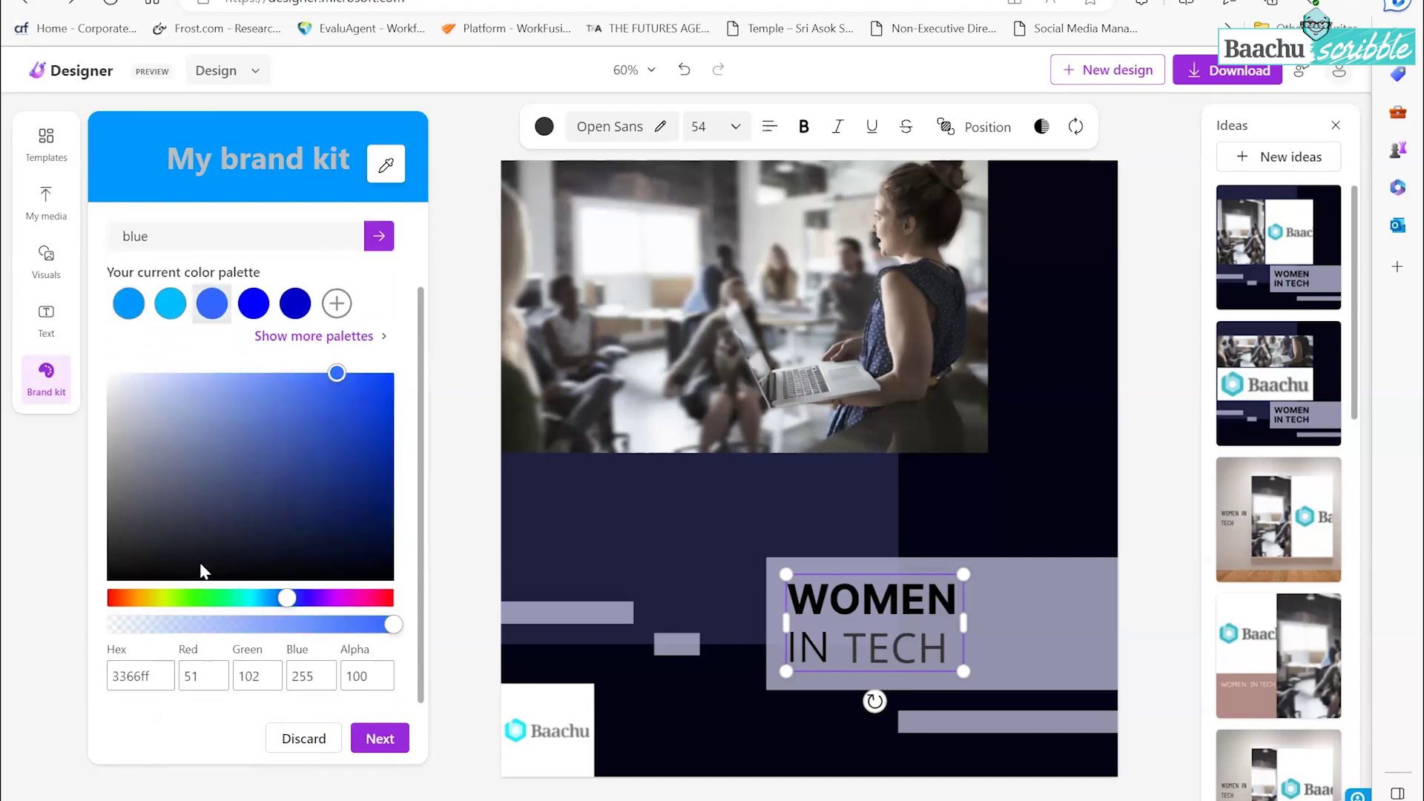
{"action": "left_click", "coordinate": [320, 677]}
{"action": "left_click", "coordinate": [367, 740]}
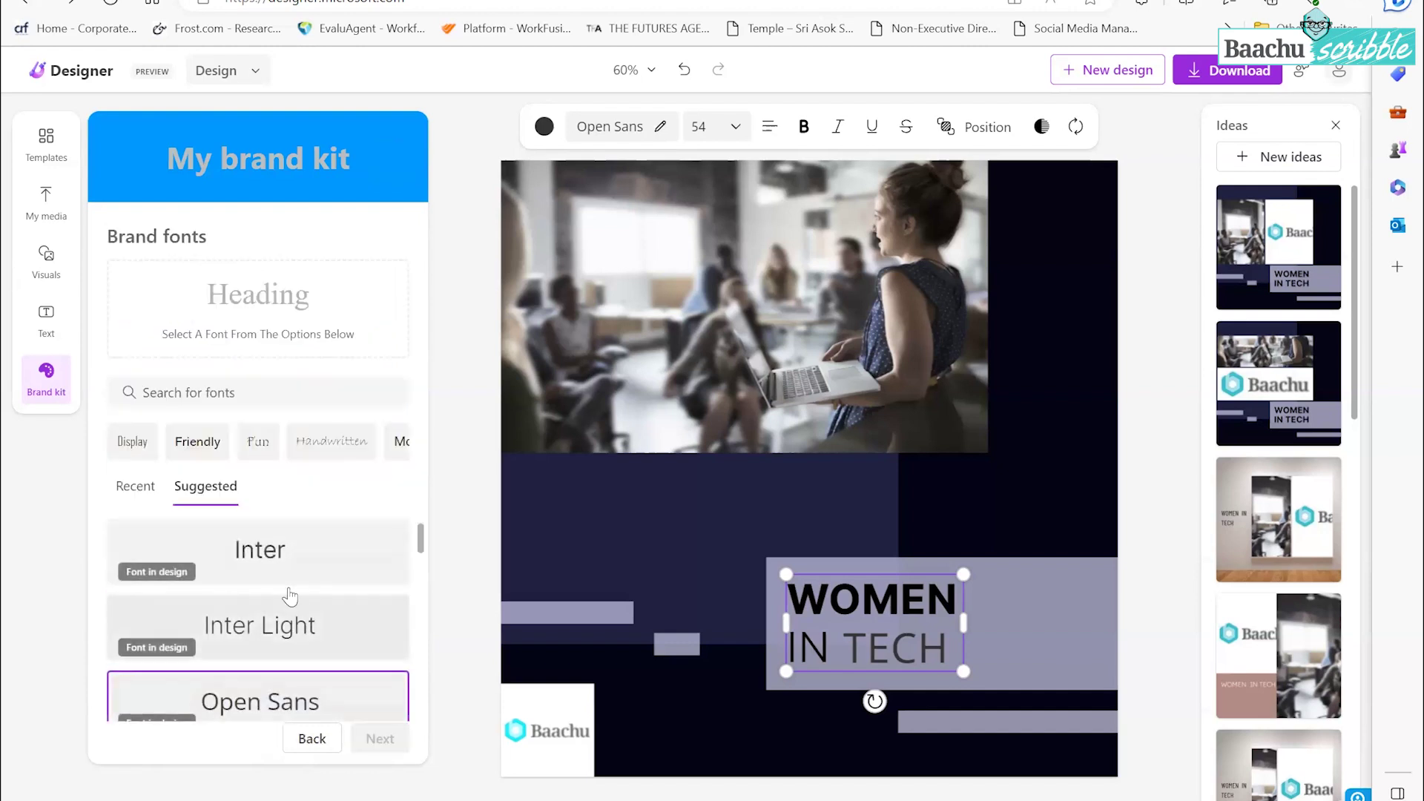
Step: Set the brand kit's heading font to Akaya Kanadaka and its subheading font to Open Sans
{"action": "scroll", "coordinate": [289, 605], "scroll_direction": "down", "scroll_amount": 2}
{"action": "left_click", "coordinate": [293, 624]}
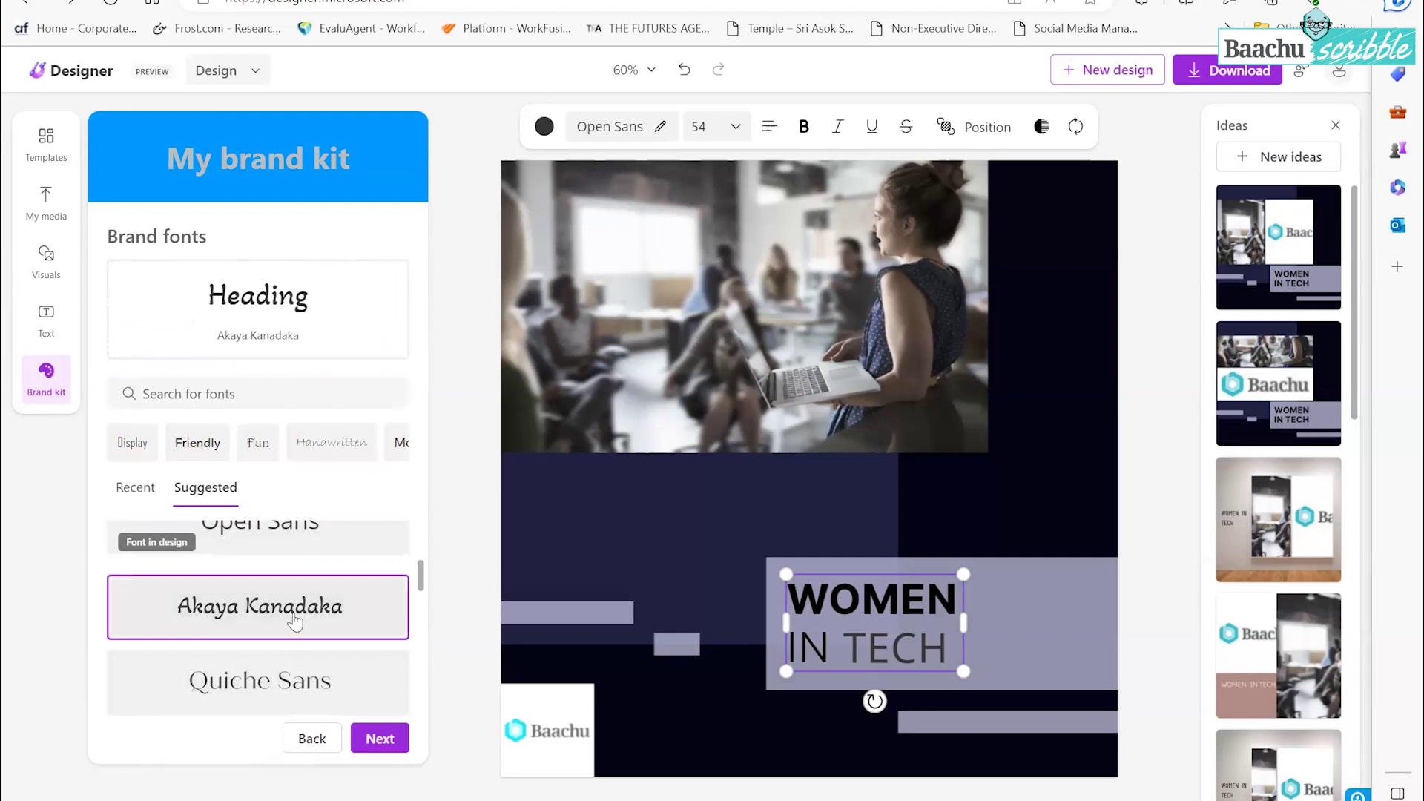
{"action": "left_click", "coordinate": [373, 740]}
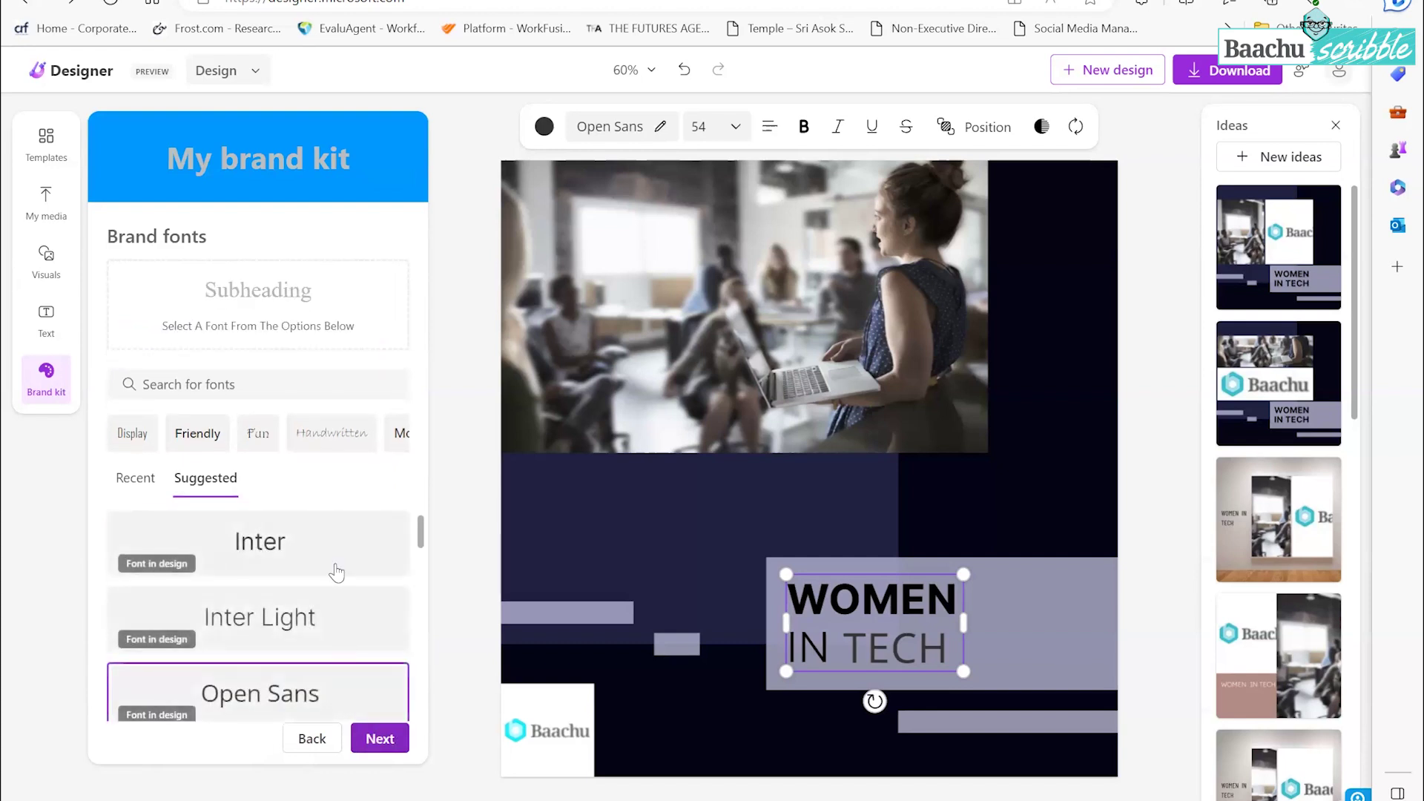
{"action": "scroll", "coordinate": [330, 578], "scroll_direction": "down", "scroll_amount": 2}
{"action": "left_click", "coordinate": [327, 616]}
{"action": "left_click", "coordinate": [363, 736]}
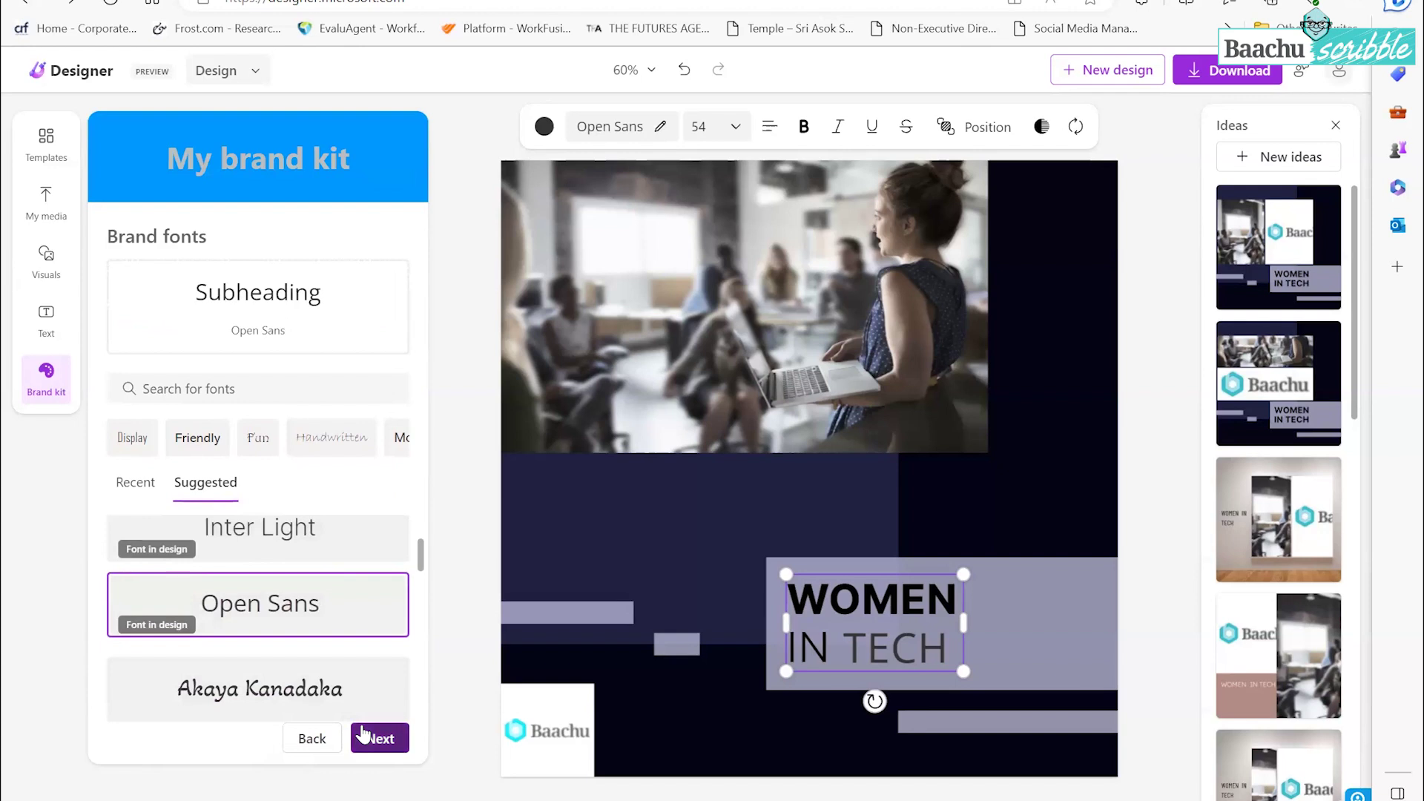
Step: Skip the body text font, preview the brand kit, and apply the brand preview to the "WOMEN IN TECH" design
{"action": "scroll", "coordinate": [361, 581], "scroll_direction": "down", "scroll_amount": 1}
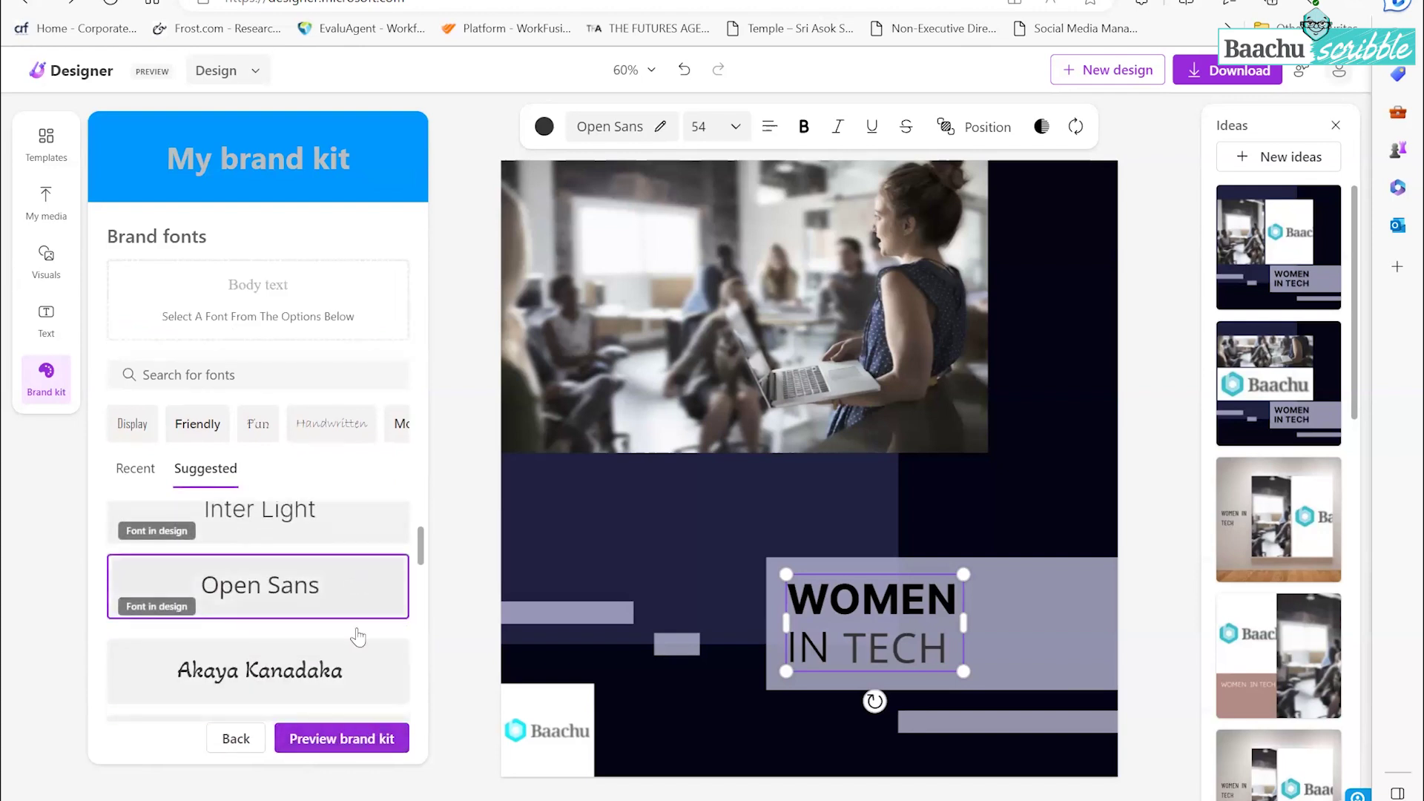
{"action": "left_click", "coordinate": [343, 740]}
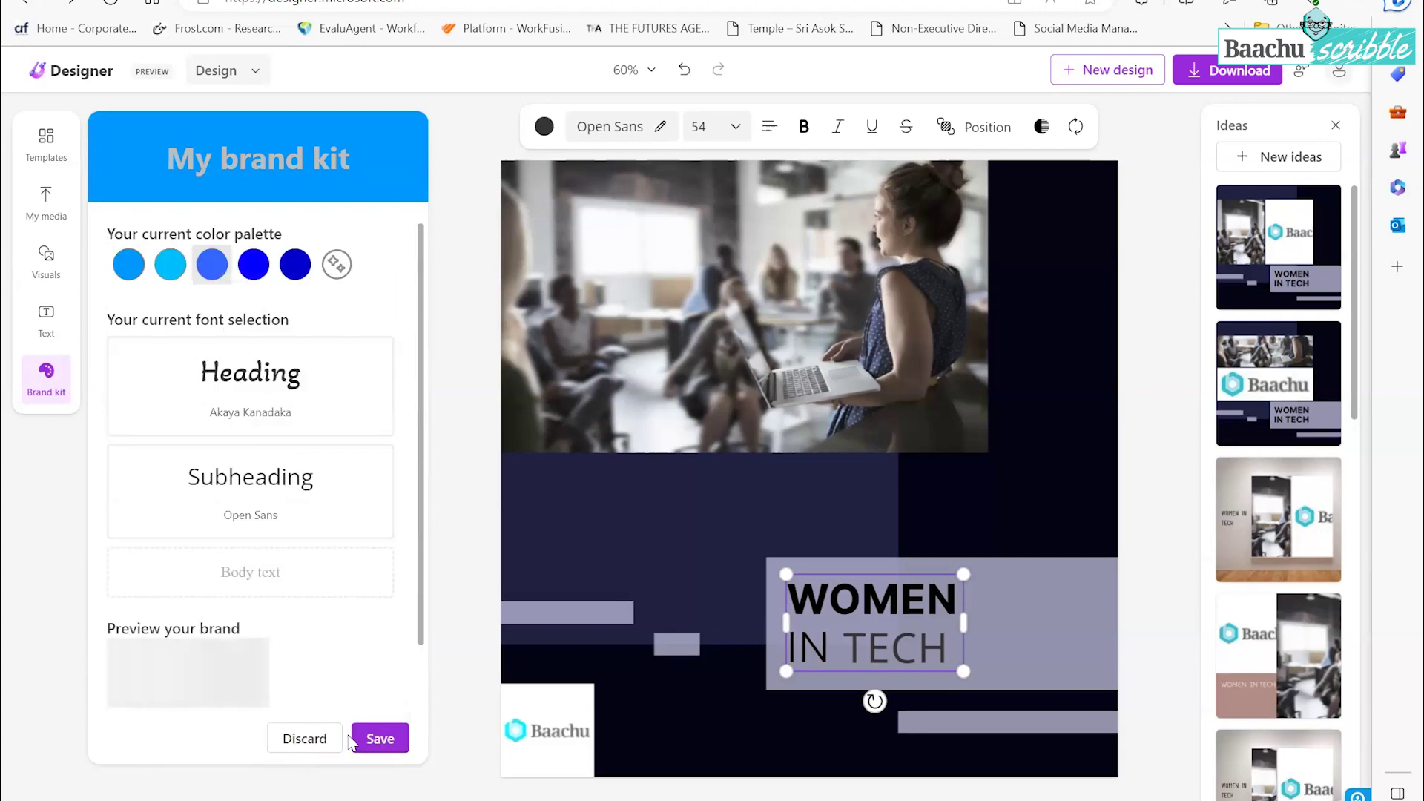
{"action": "scroll", "coordinate": [321, 563], "scroll_direction": "down", "scroll_amount": 2}
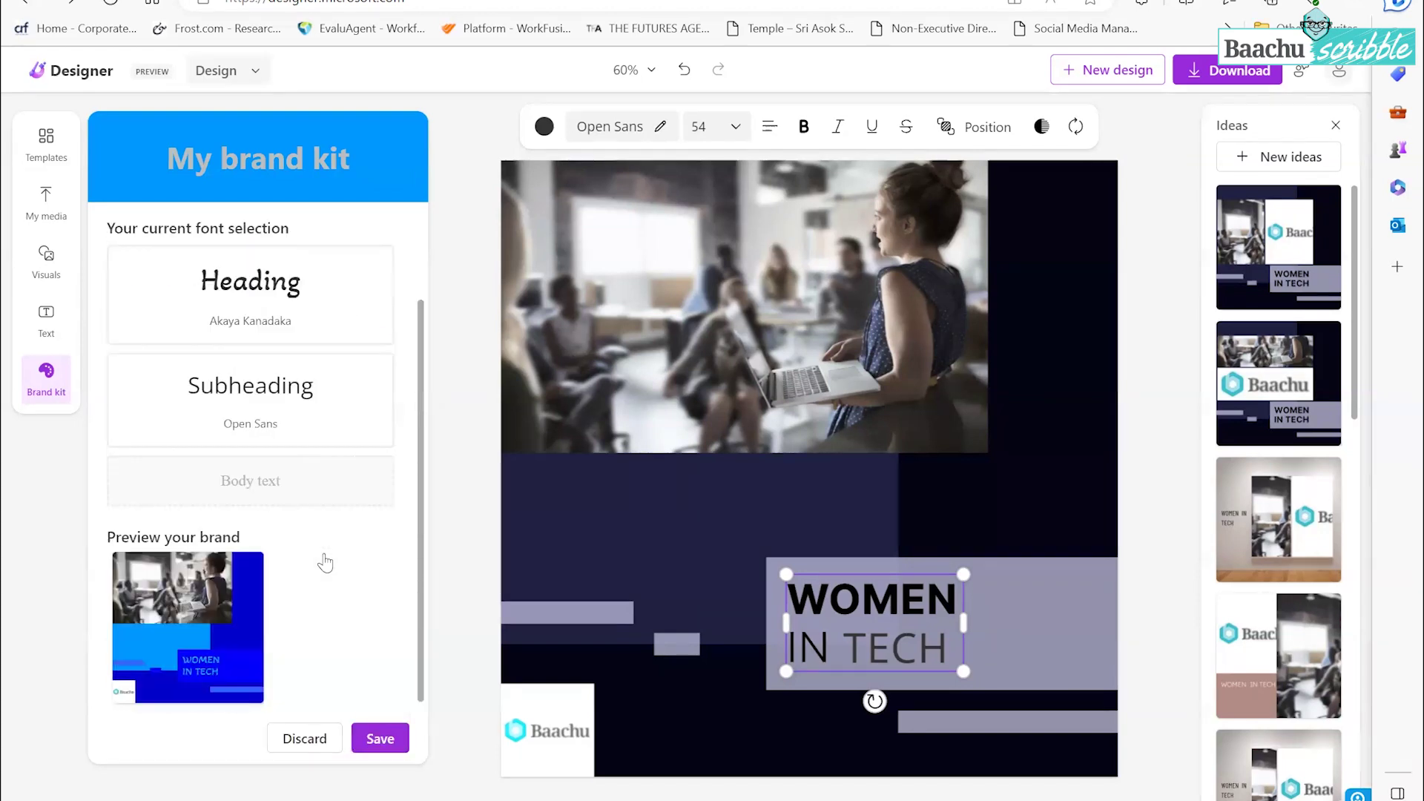
{"action": "left_click", "coordinate": [225, 595]}
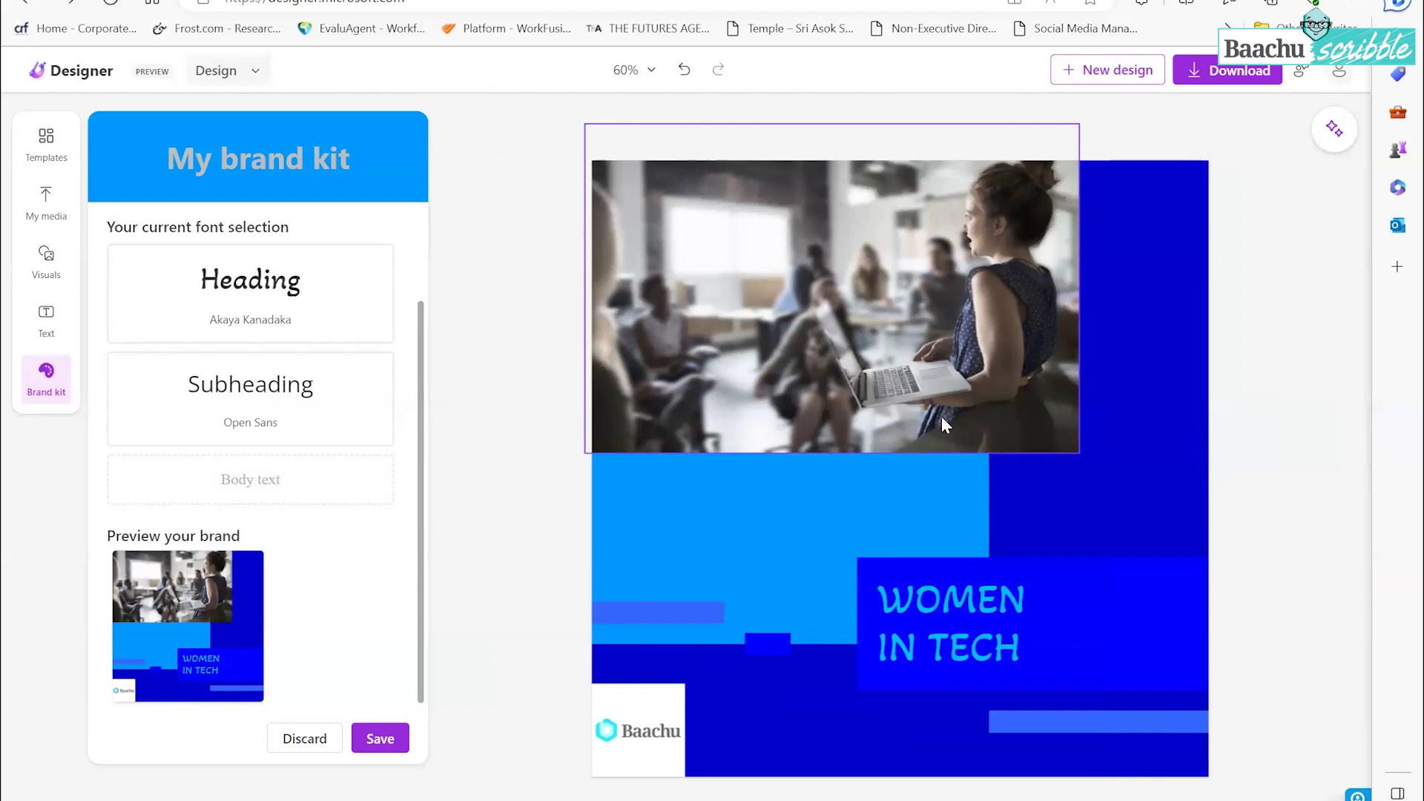
Step: Browse the holiday suggestions and the full collection of design templates
{"action": "left_click", "coordinate": [47, 152]}
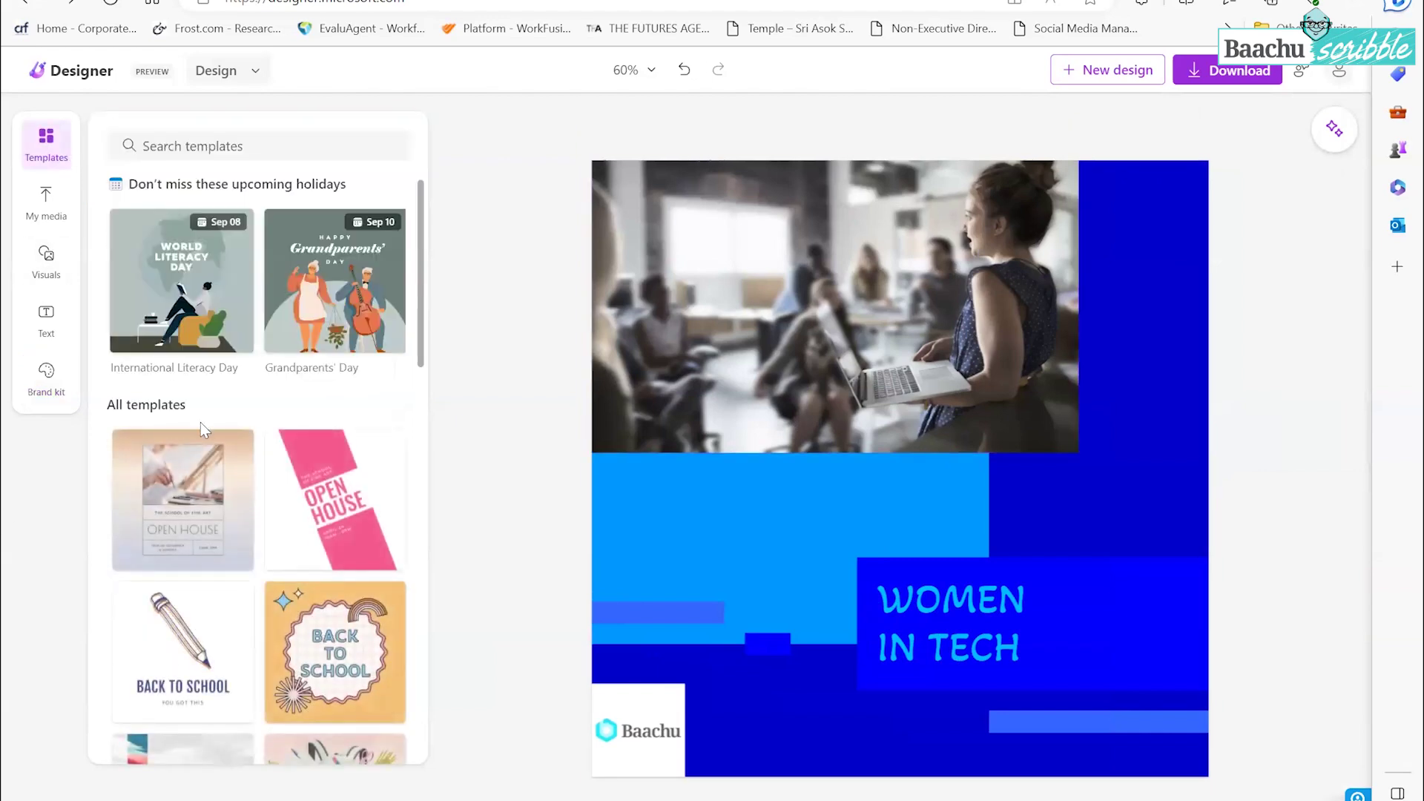
{"action": "scroll", "coordinate": [213, 391], "scroll_direction": "down", "scroll_amount": 3}
{"action": "scroll", "coordinate": [213, 391], "scroll_direction": "down", "scroll_amount": 3}
{"action": "scroll", "coordinate": [207, 400], "scroll_direction": "up", "scroll_amount": 10}
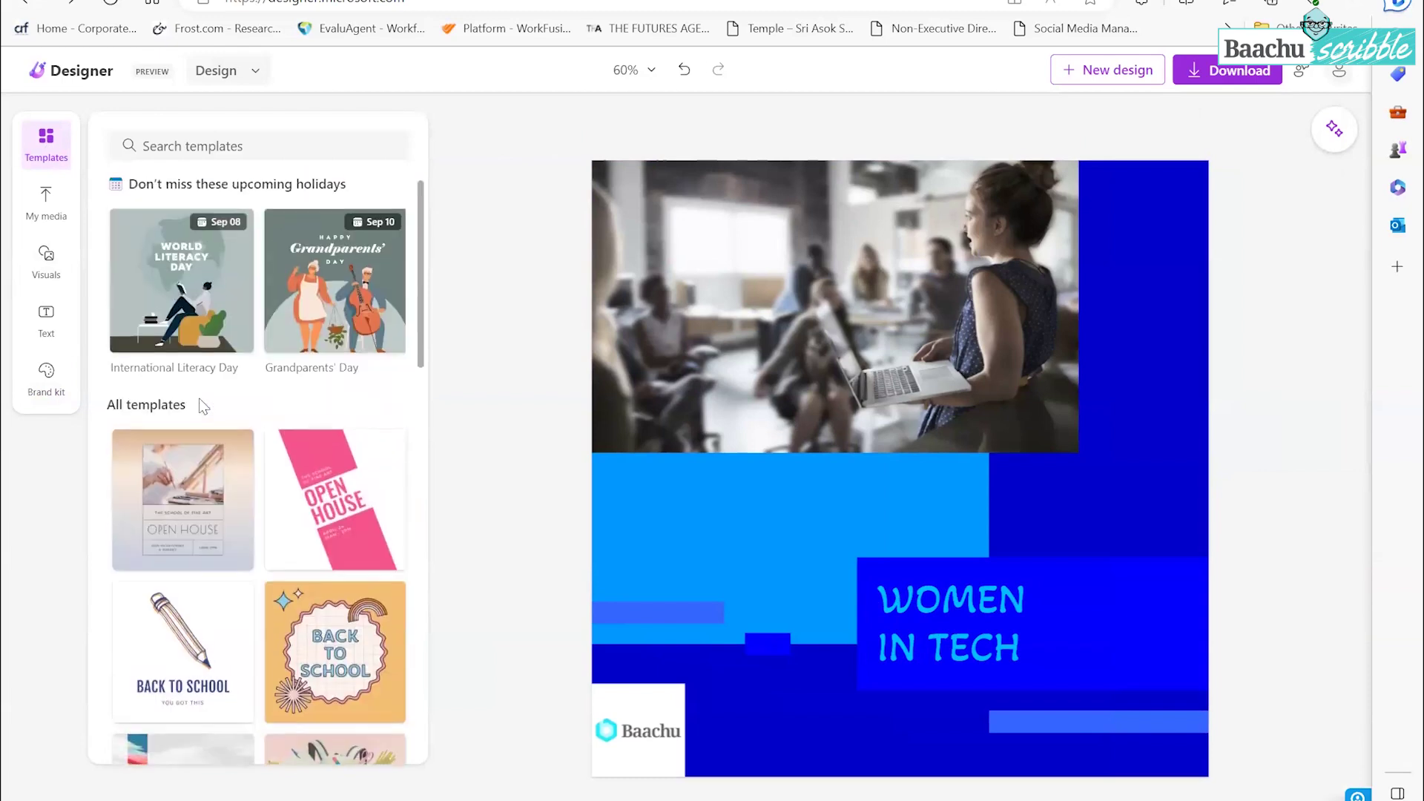
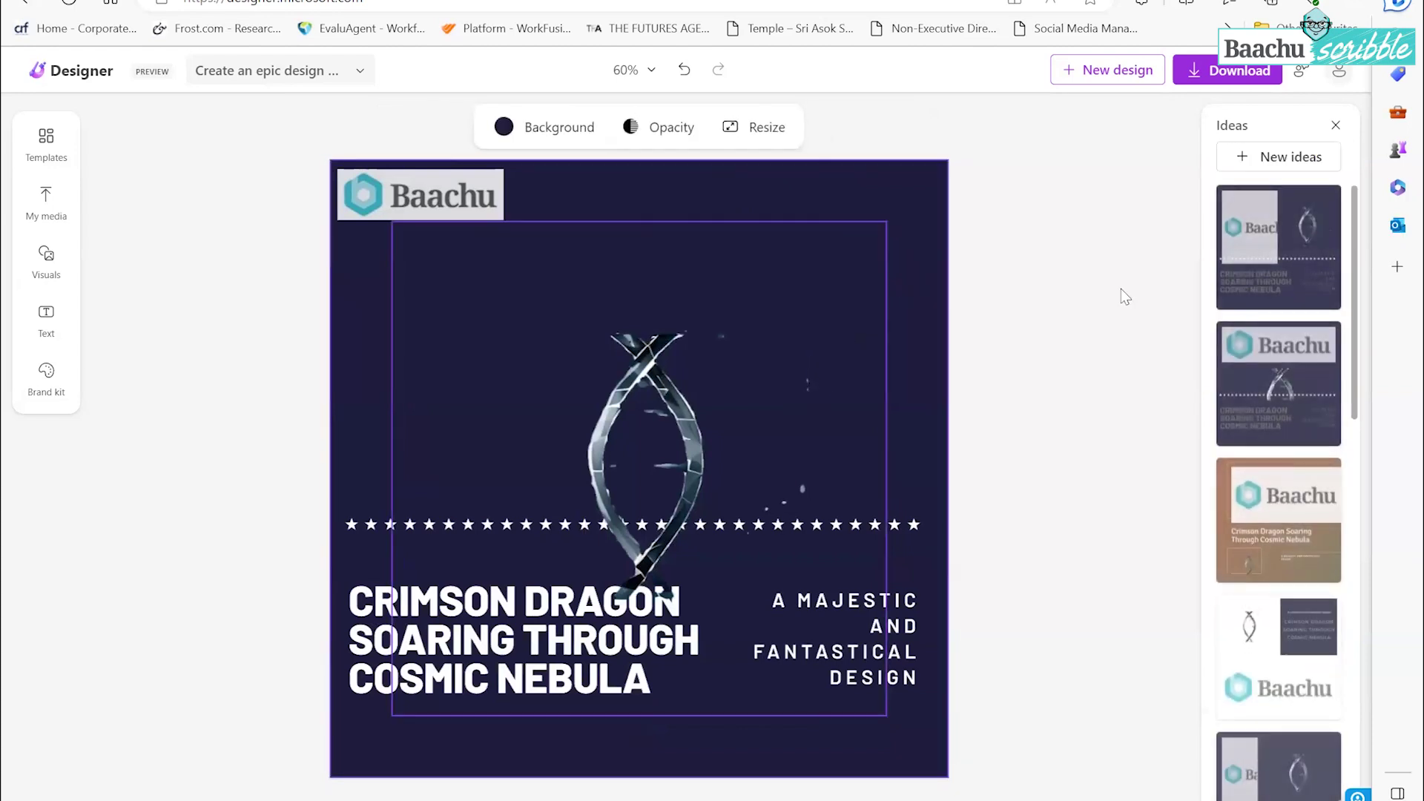
Step: Look through the suggested ideas and the file options for the "Crimson Dragon Soaring Through Cosmic Nebula" design
{"action": "scroll", "coordinate": [1332, 534], "scroll_direction": "down", "scroll_amount": 1}
{"action": "scroll", "coordinate": [1329, 523], "scroll_direction": "down", "scroll_amount": 5}
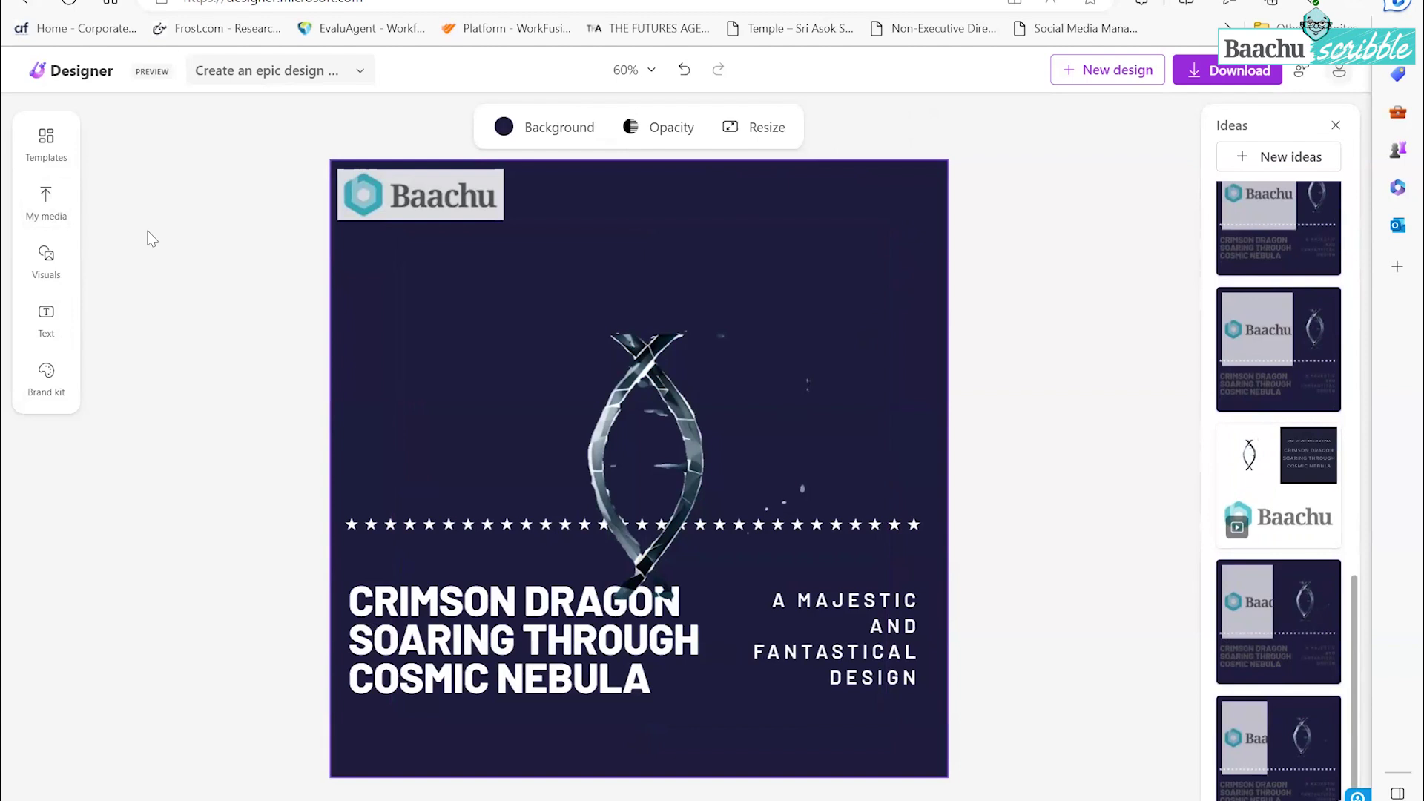
{"action": "left_click", "coordinate": [288, 70]}
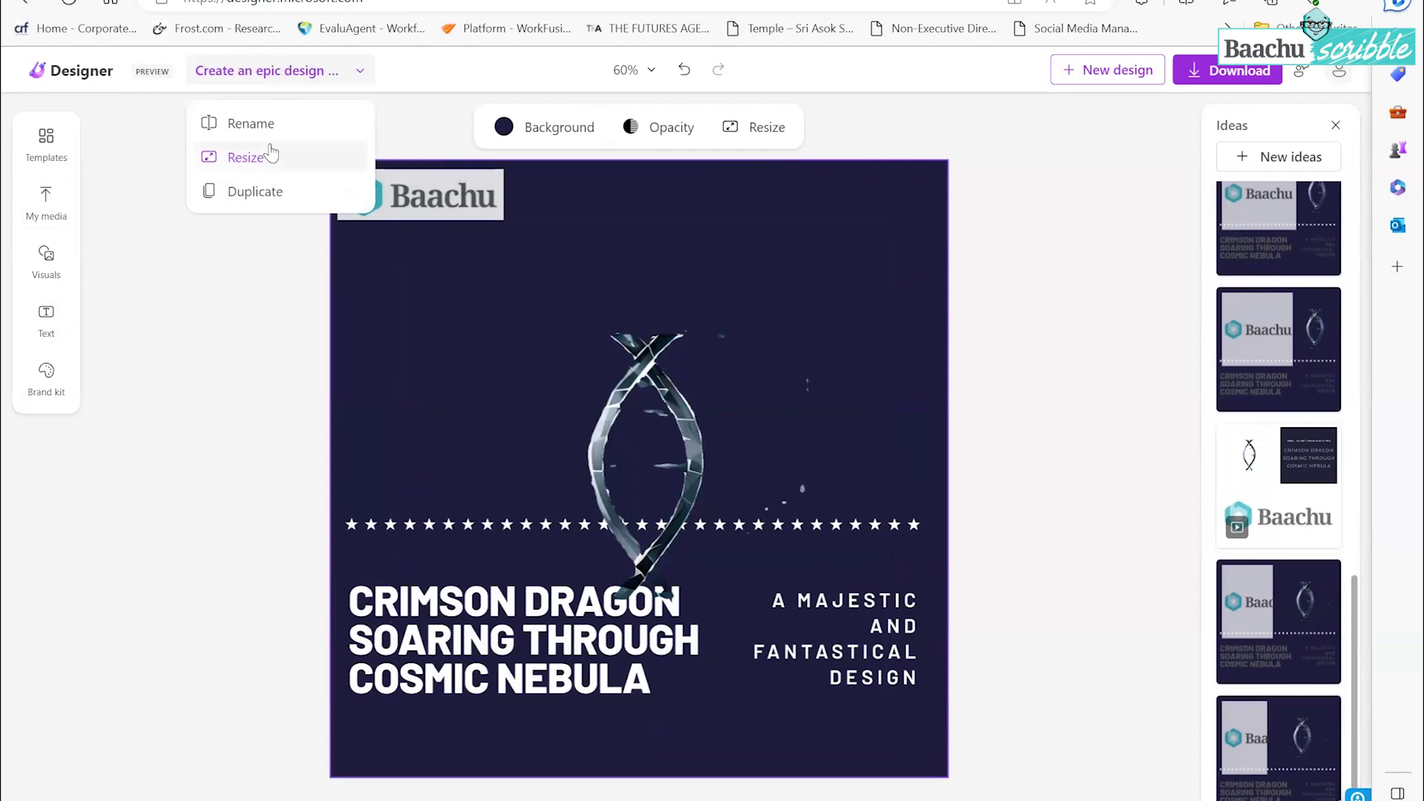
{"action": "left_click", "coordinate": [298, 74]}
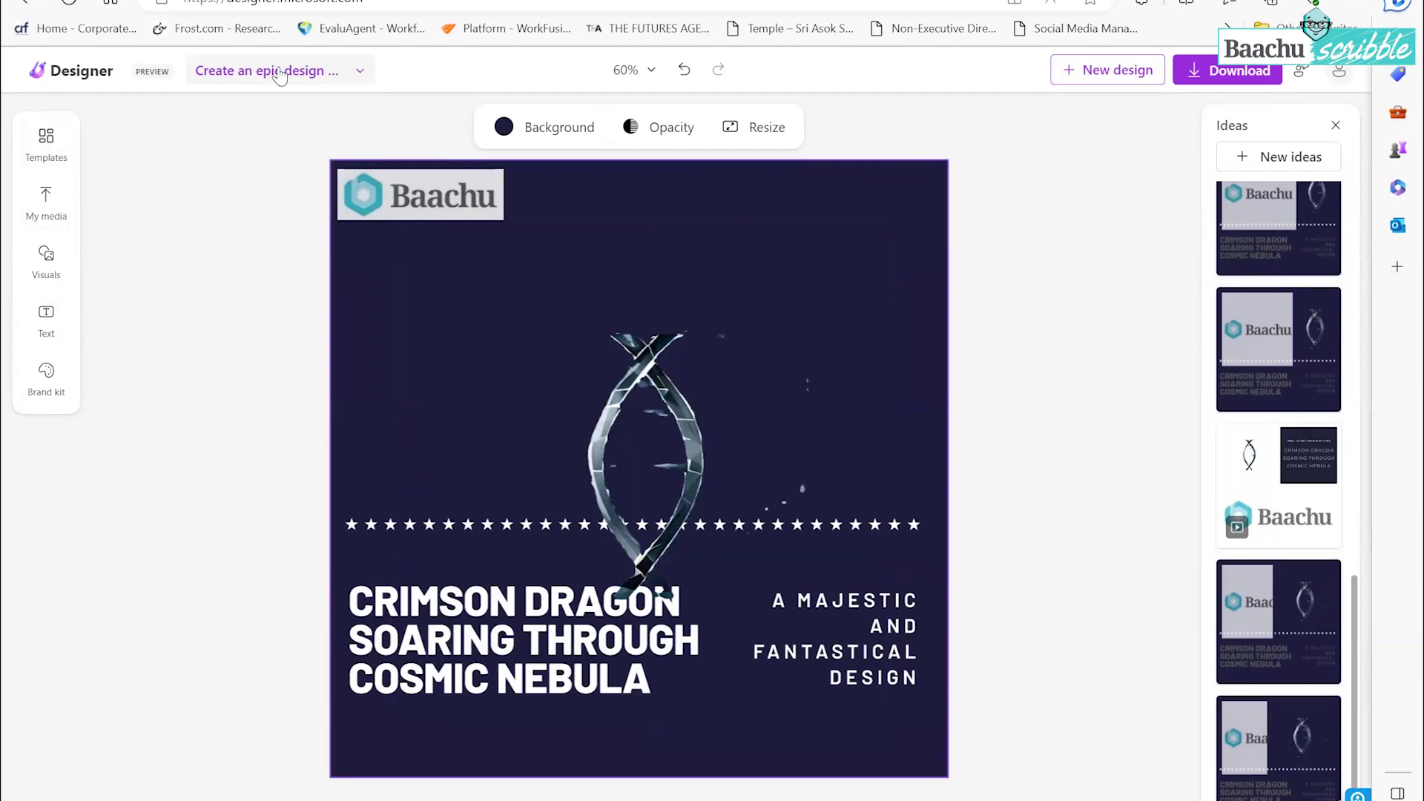
{"action": "left_click", "coordinate": [215, 74]}
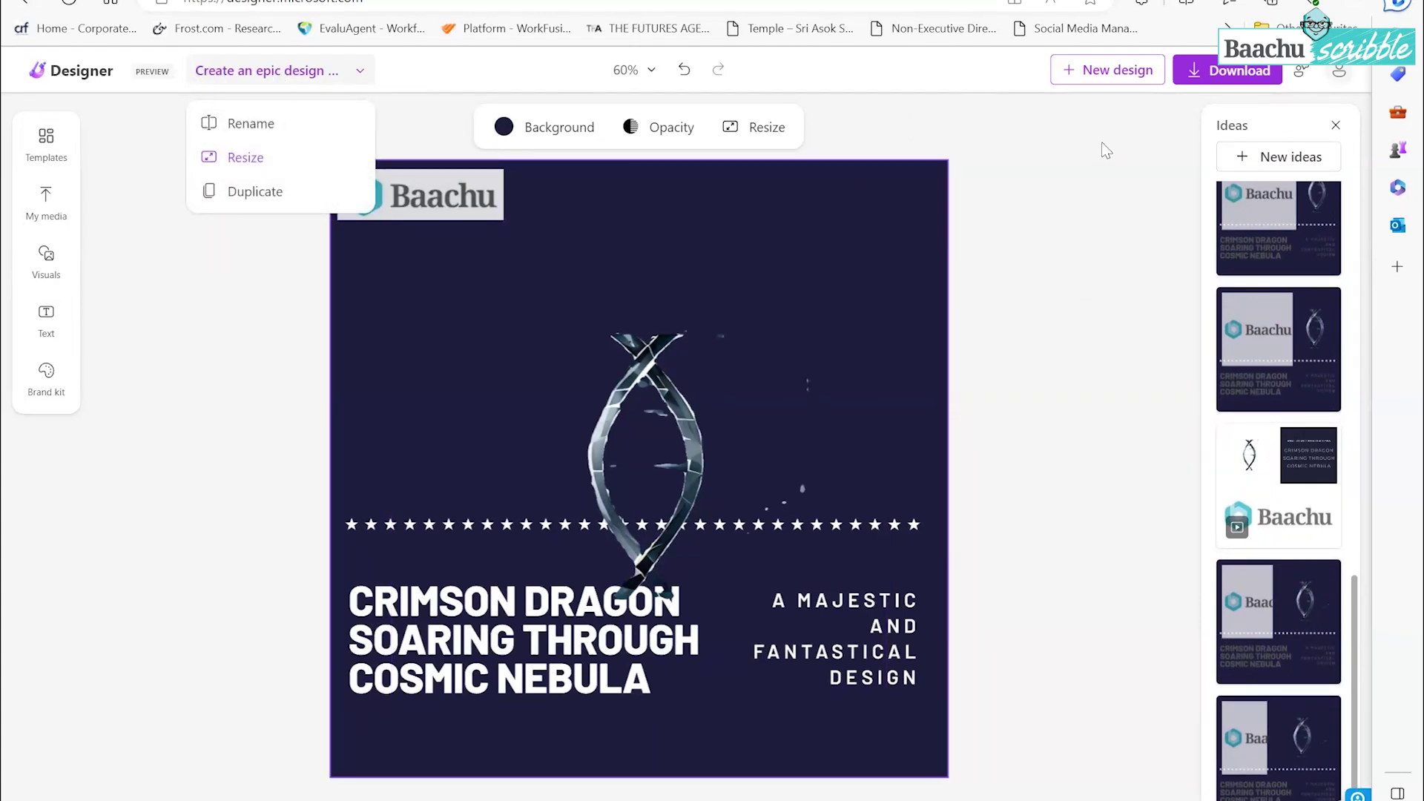
Step: Download the Crimson Dragon design as a PNG and dismiss the subscription offer
{"action": "left_click", "coordinate": [1064, 315]}
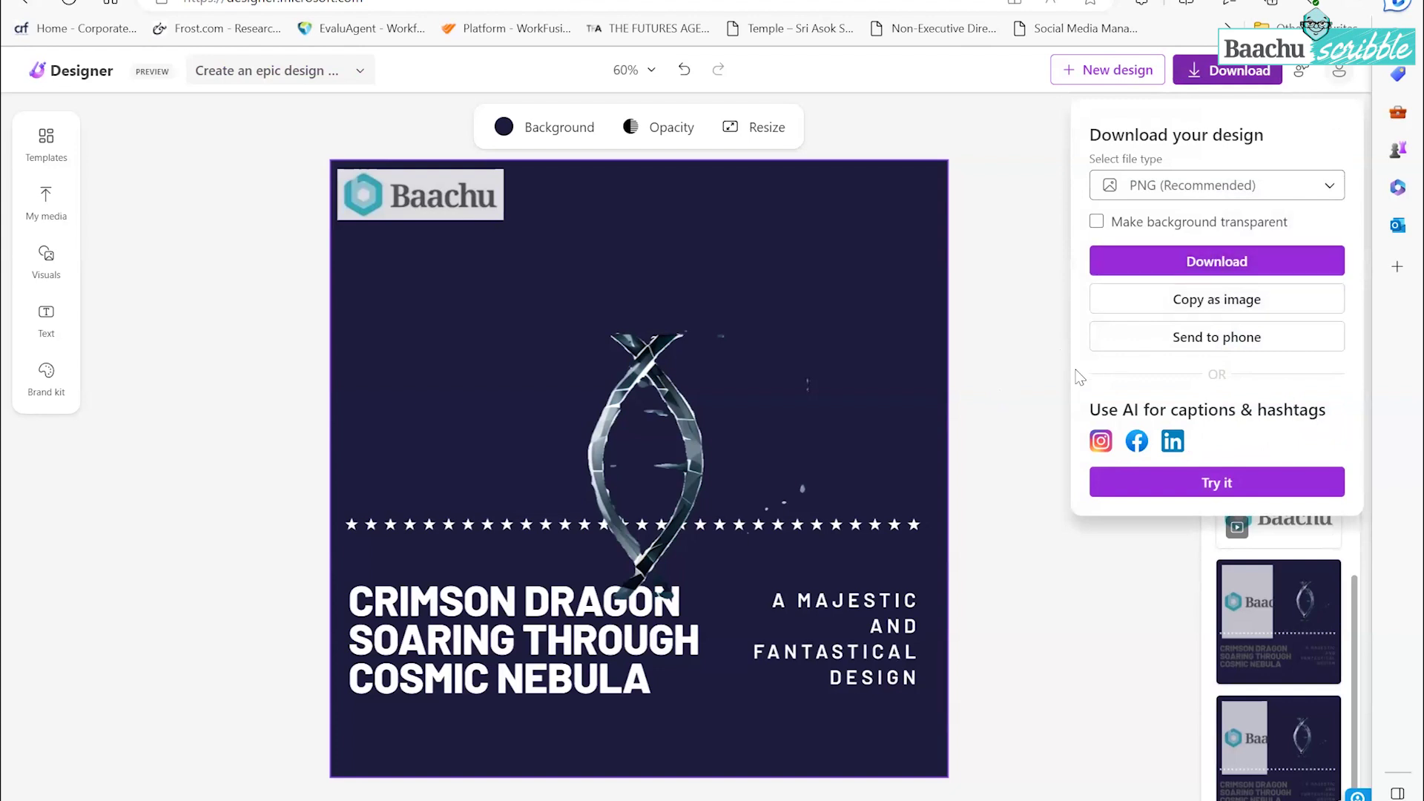
{"action": "left_click", "coordinate": [1245, 260]}
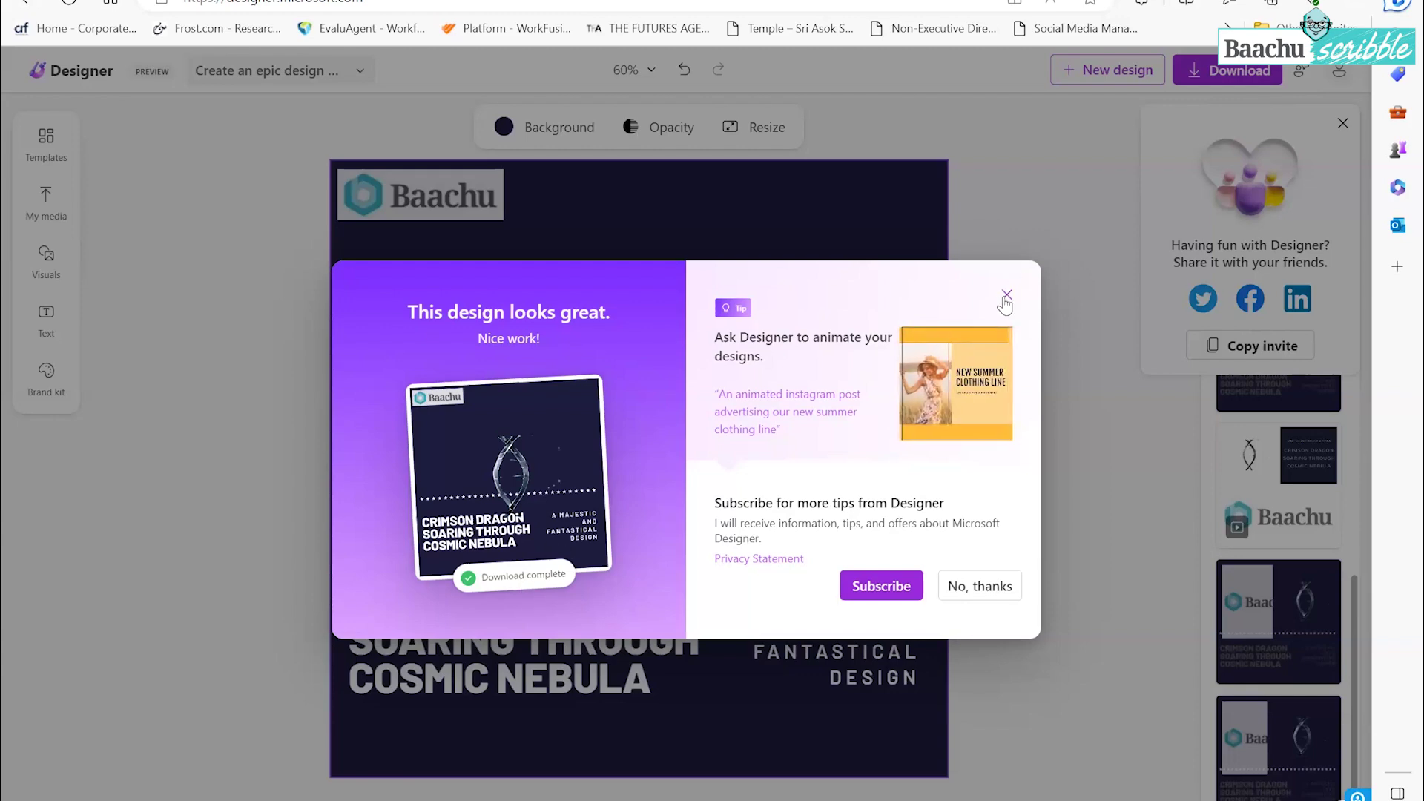
{"action": "left_click", "coordinate": [1006, 295]}
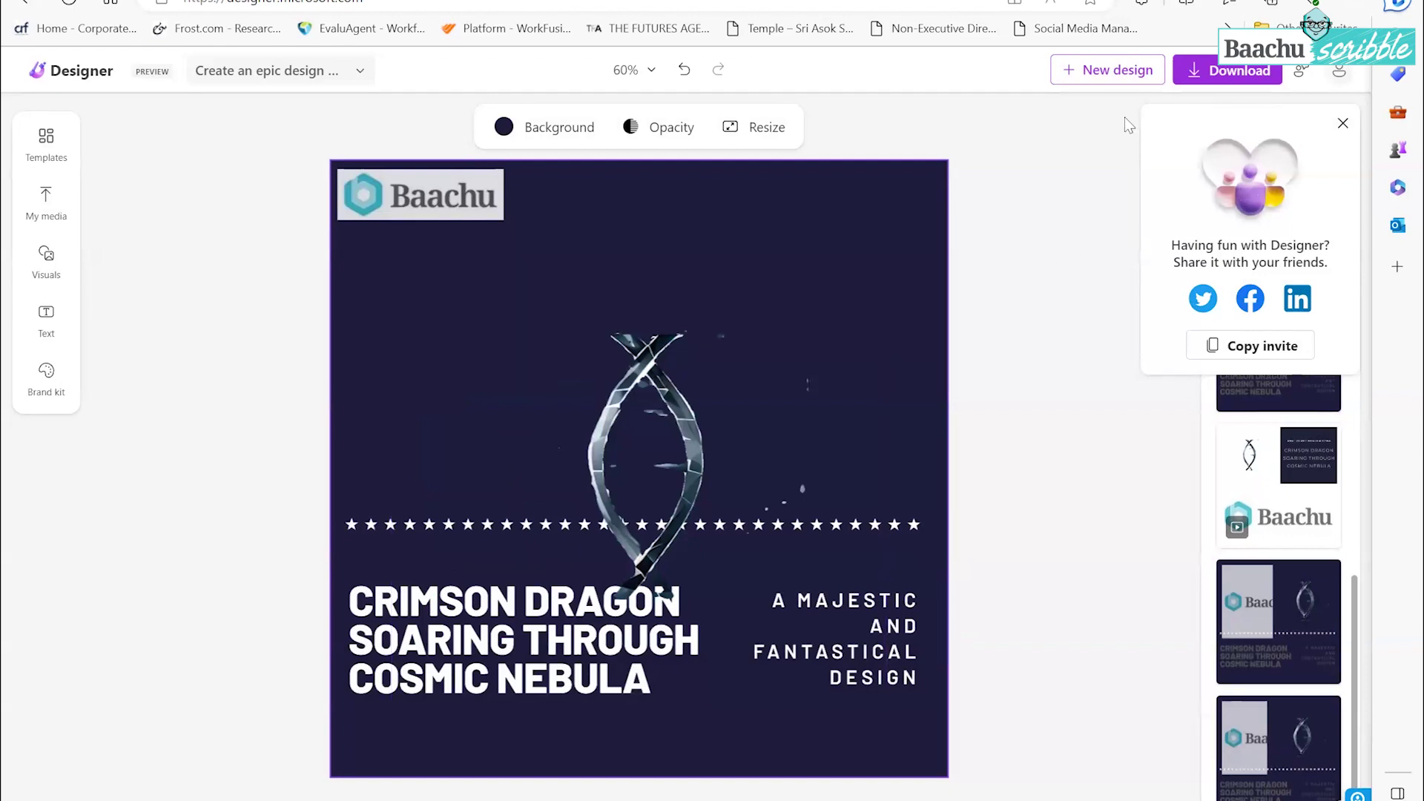
Step: Copy the invite for sharing Designer with friends and start a new design
{"action": "left_click", "coordinate": [1238, 352]}
{"action": "left_click", "coordinate": [209, 71]}
{"action": "left_click", "coordinate": [1079, 71]}
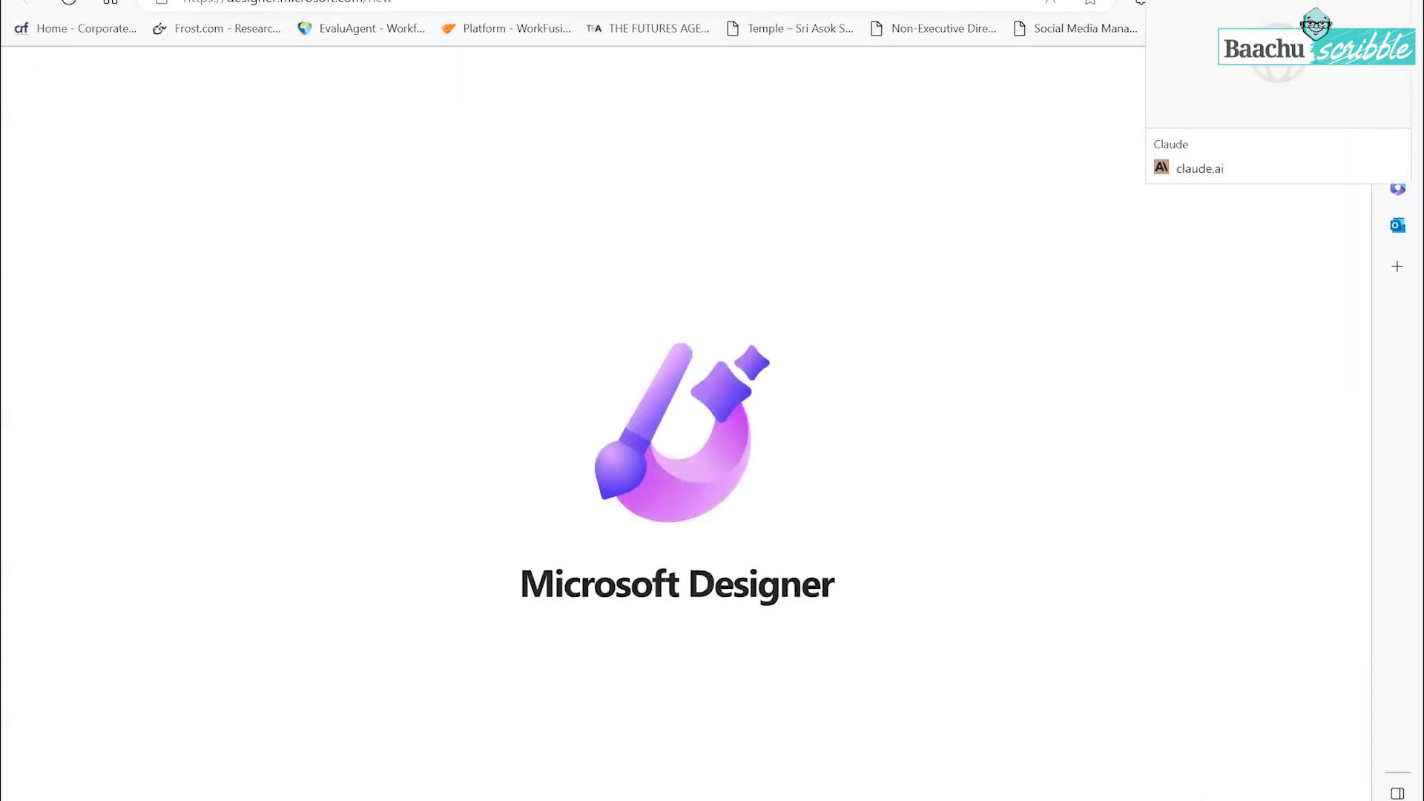
Step: Switch to the Claude chat and send the request "write a red indian image prompot"
{"action": "left_click", "coordinate": [1187, 165]}
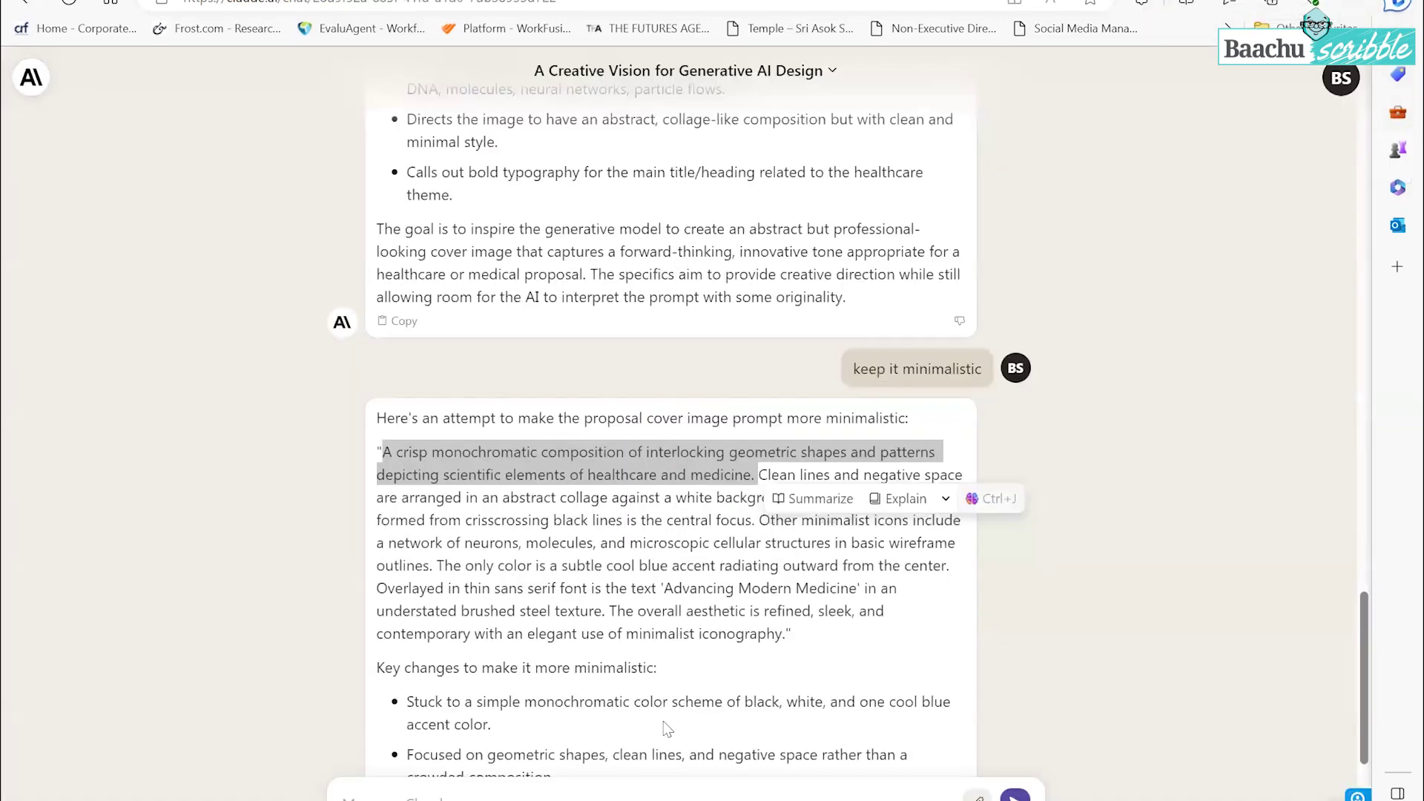
{"action": "left_click", "coordinate": [667, 729]}
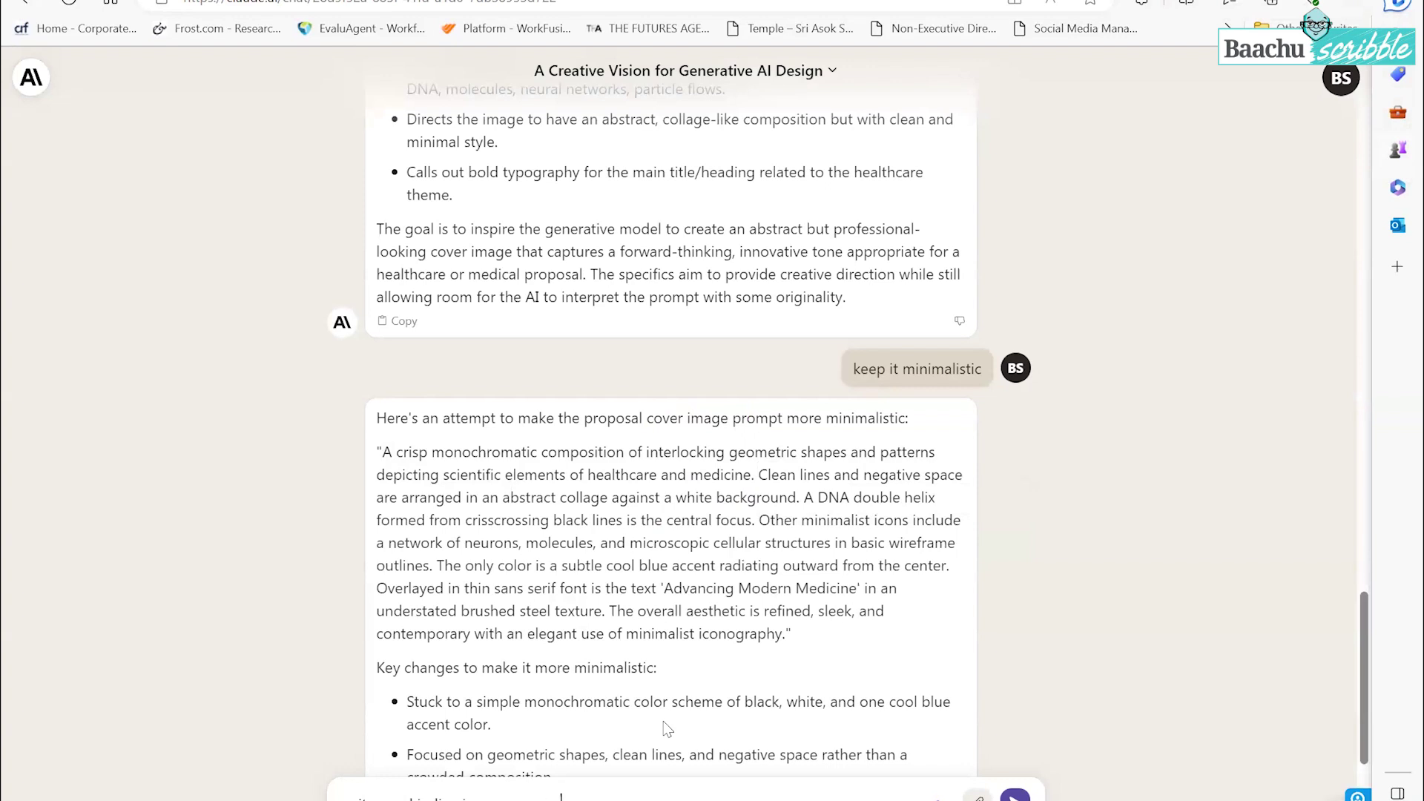
{"action": "key", "text": "Return"}
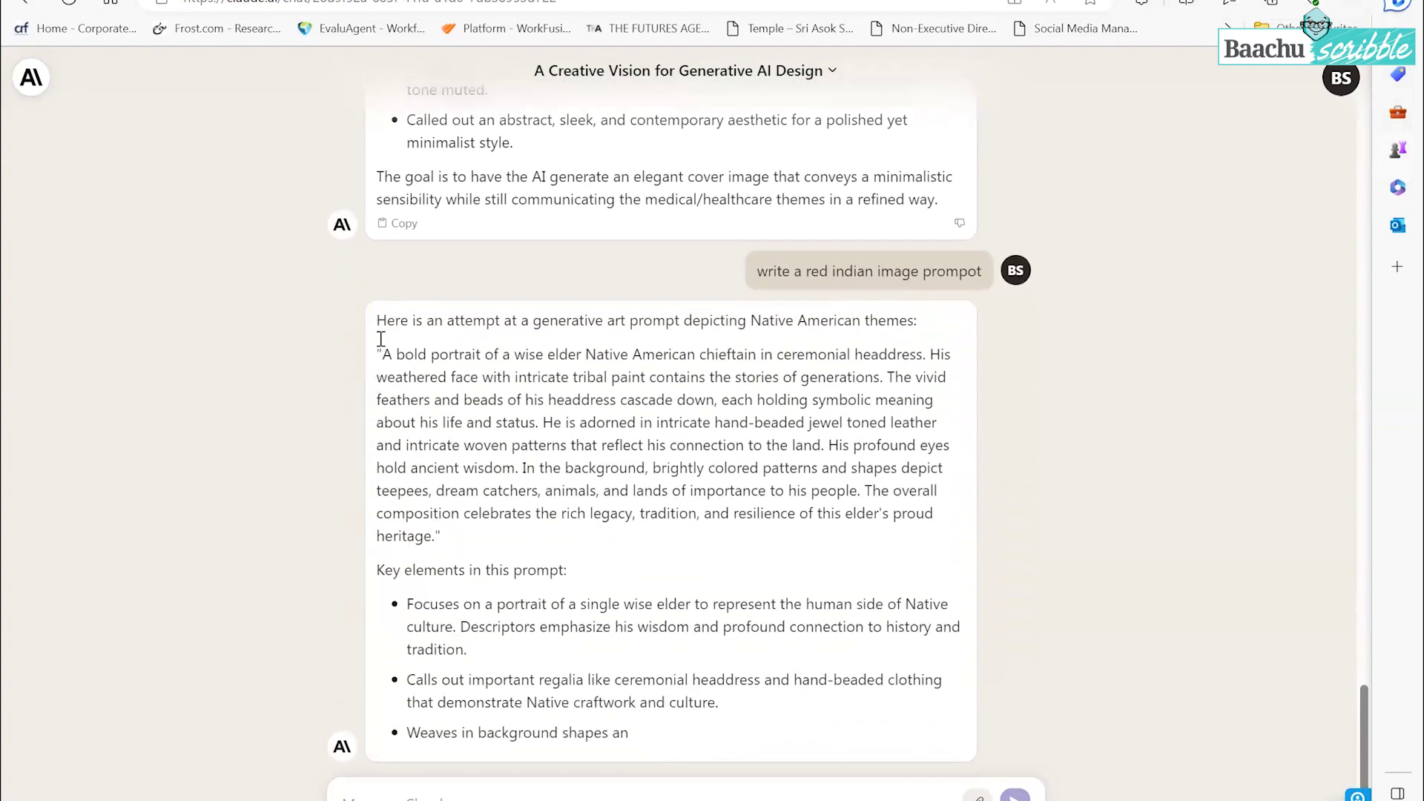
Step: Select and copy Claude's portrait prompt from "A bold portrait of a wise elder" through "proud heritage"
{"action": "left_click_drag", "start_coordinate": [387, 326], "coordinate": [410, 415]}
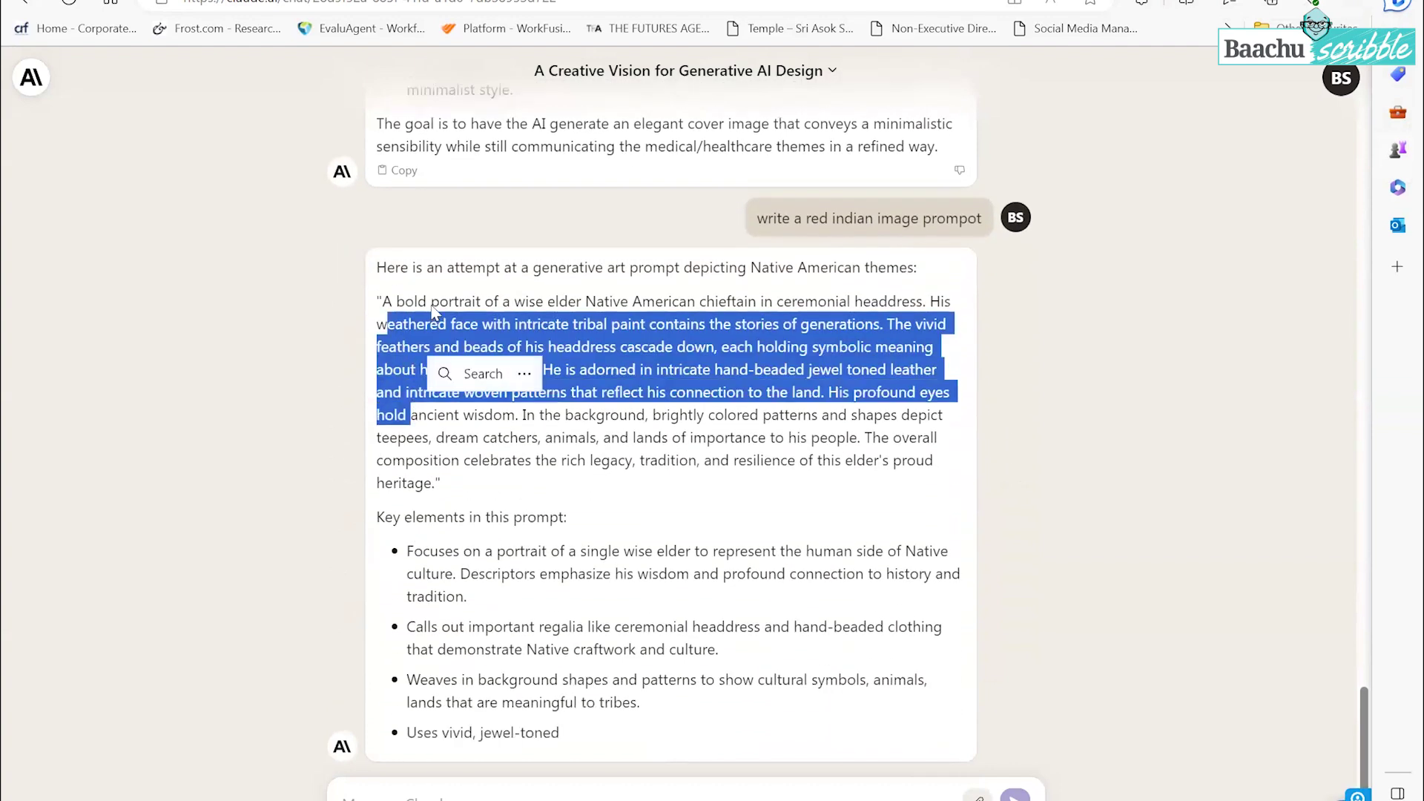
{"action": "left_click", "coordinate": [385, 300]}
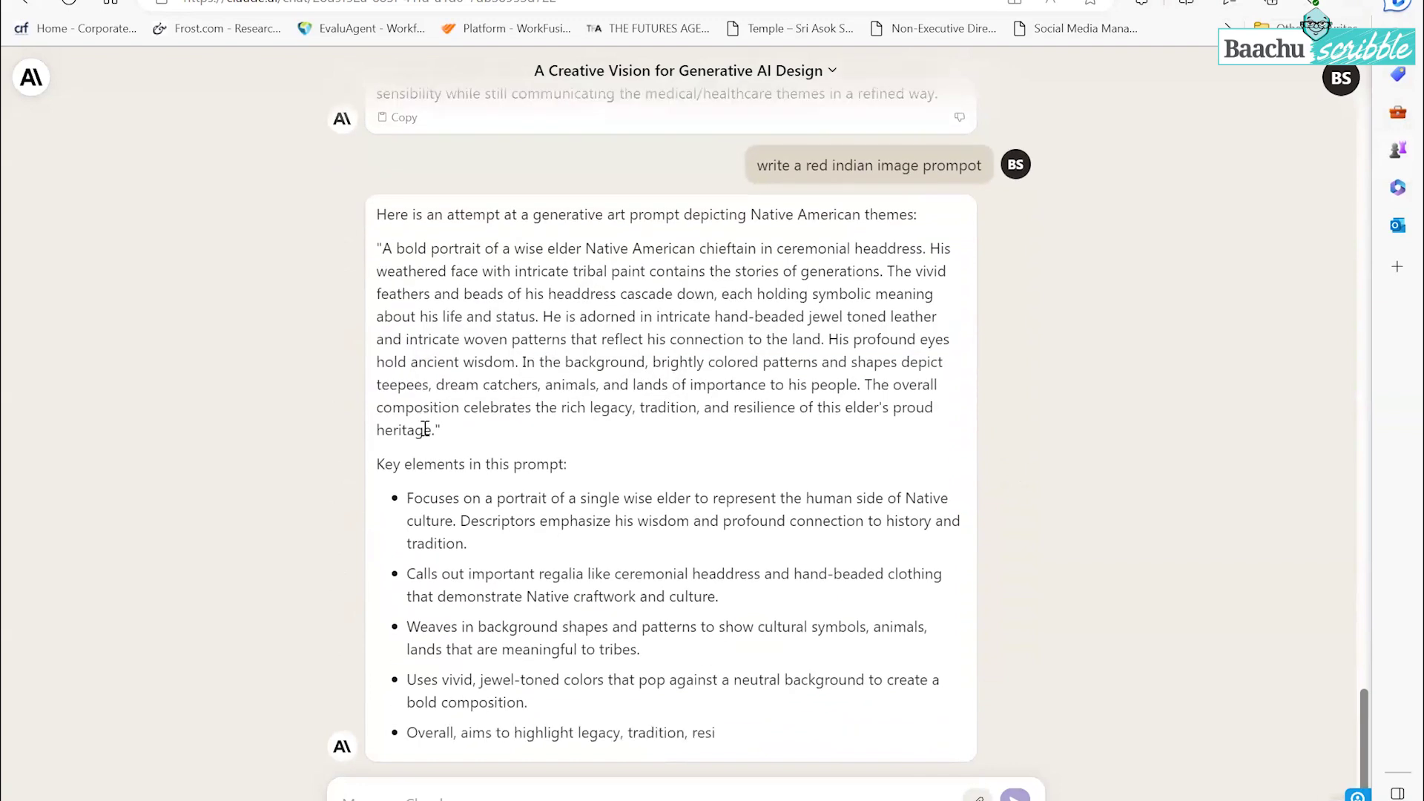
{"action": "left_click", "coordinate": [425, 429], "text": "shift"}
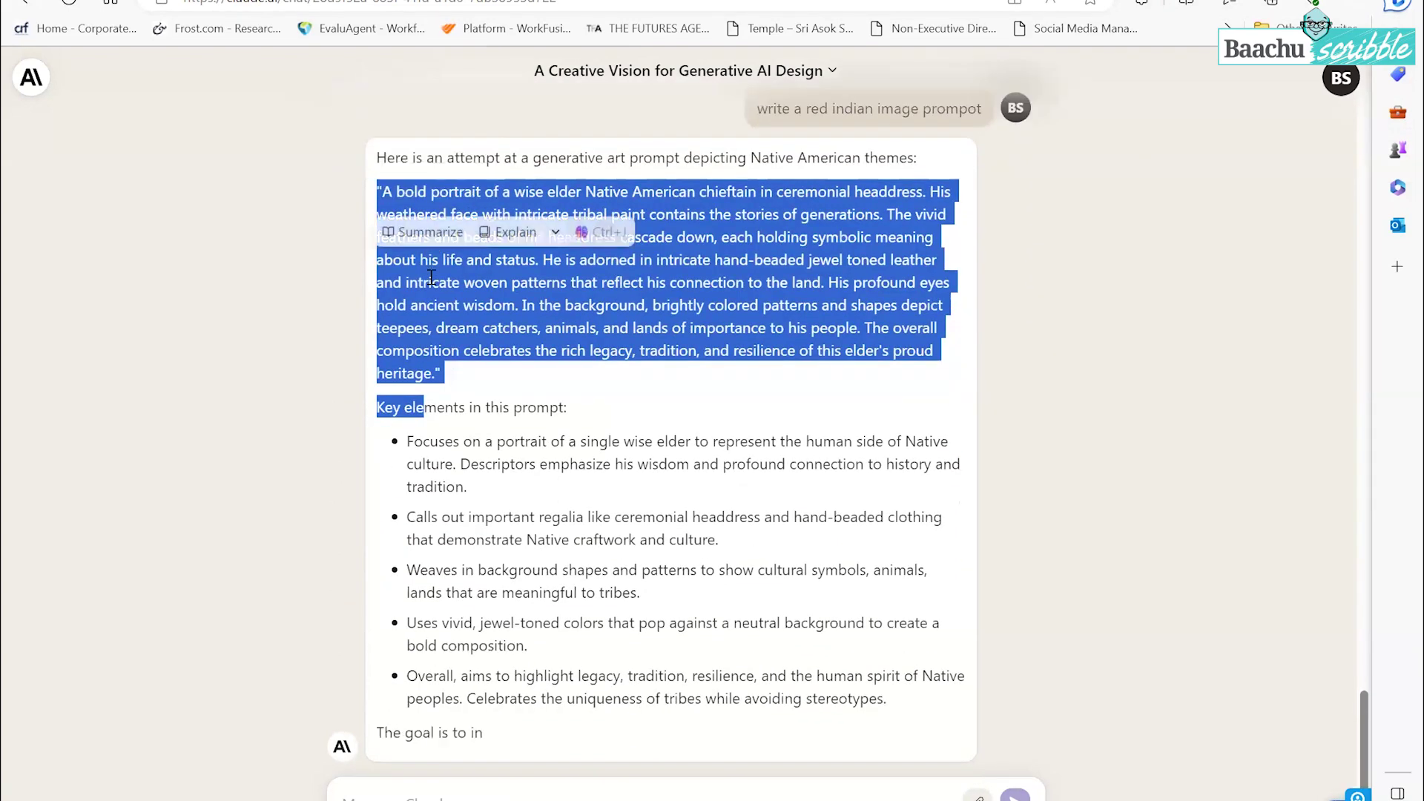
{"action": "left_click", "coordinate": [431, 277]}
{"action": "left_click_drag", "start_coordinate": [407, 350], "coordinate": [422, 384]}
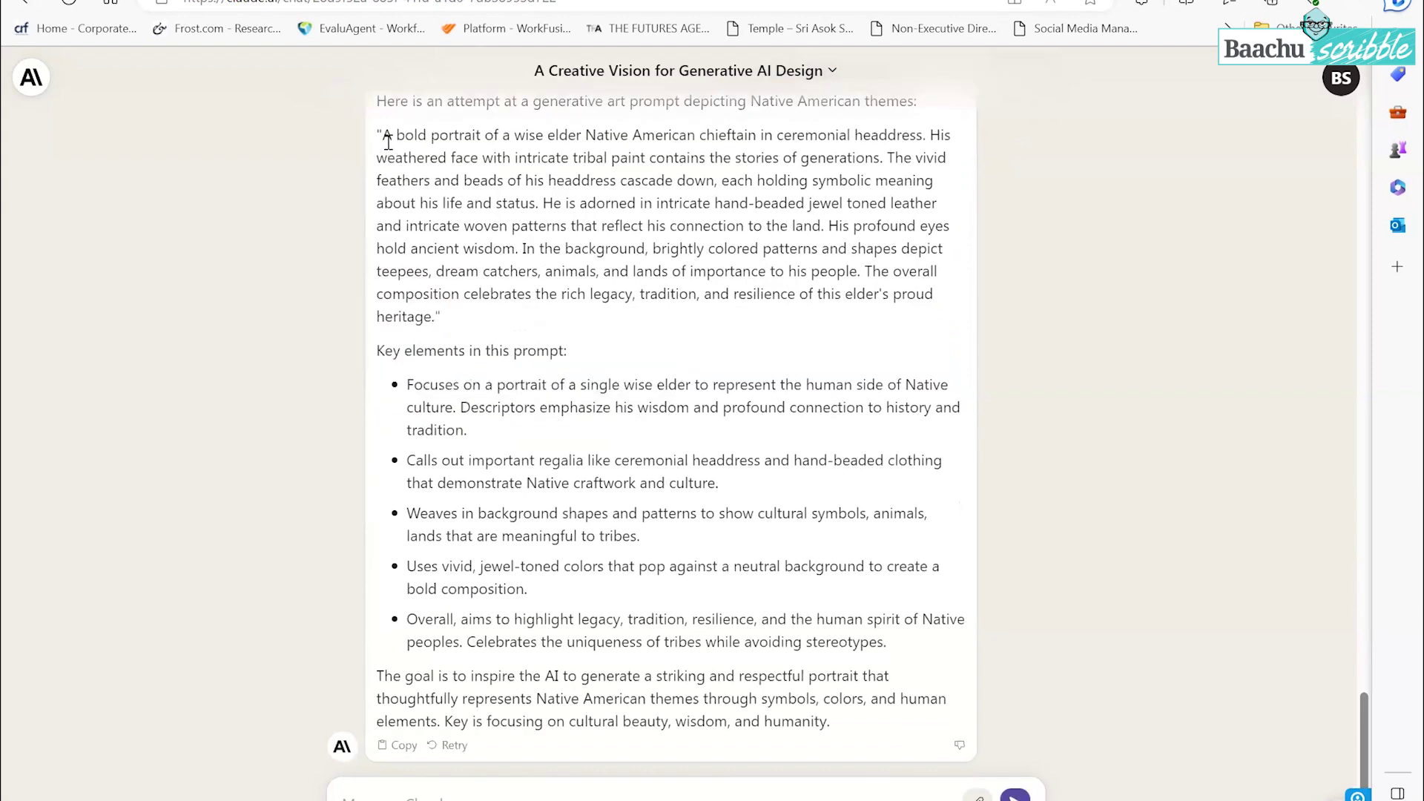
{"action": "left_click_drag", "start_coordinate": [383, 134], "coordinate": [433, 313]}
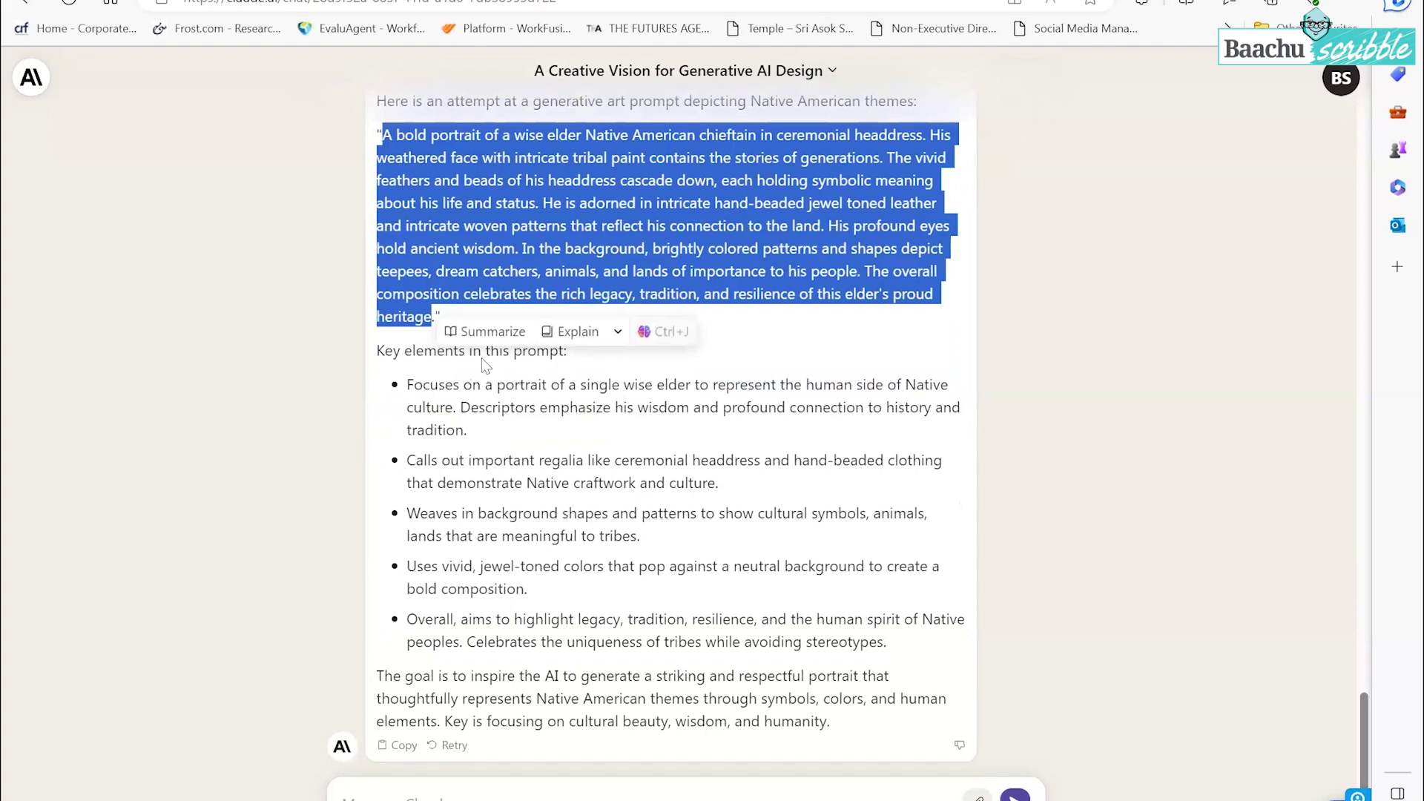
Step: Switch back to Designer and paste the copied portrait prompt as the description of the new design
{"action": "key", "text": "ctrl+Tab"}
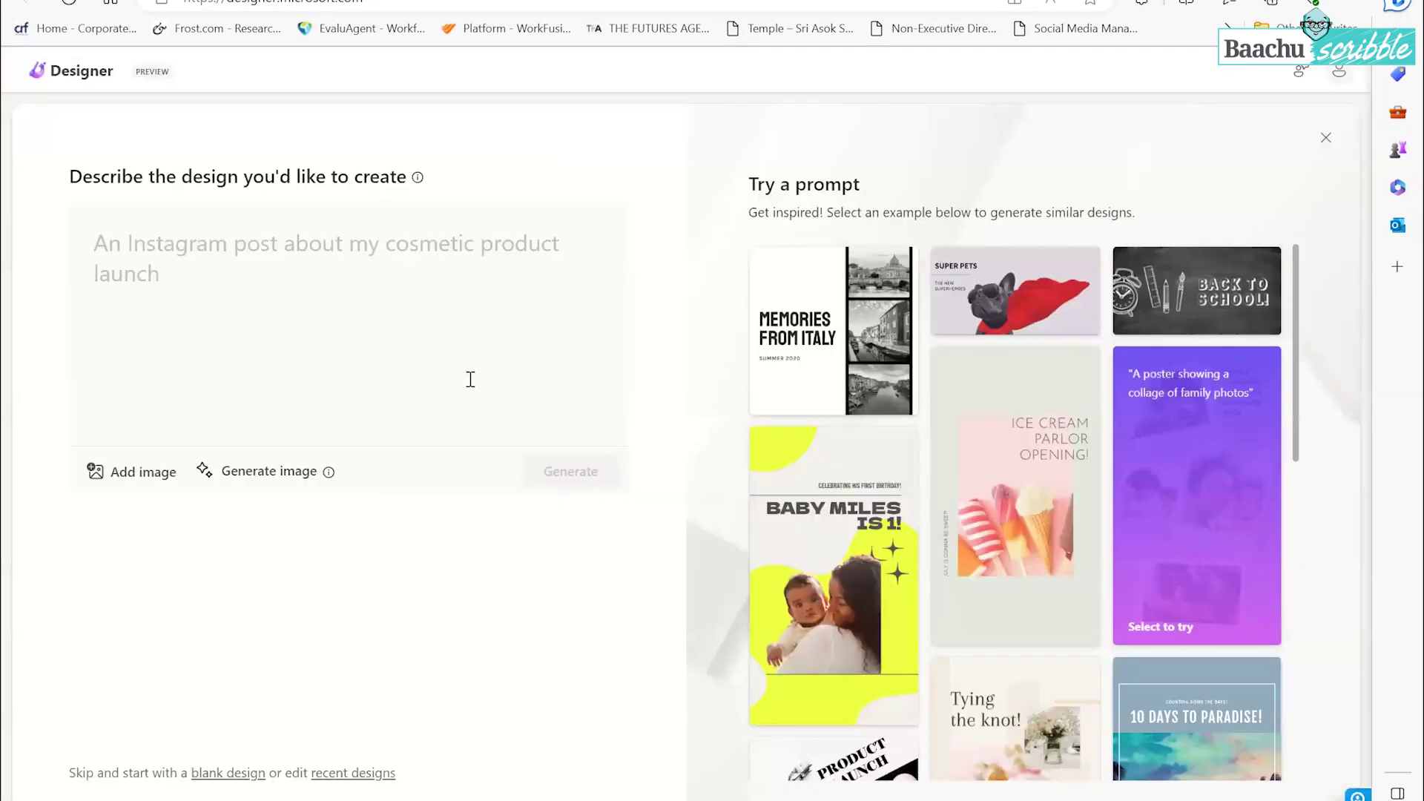
{"action": "left_click", "coordinate": [313, 269]}
{"action": "key", "text": "ctrl+v"}
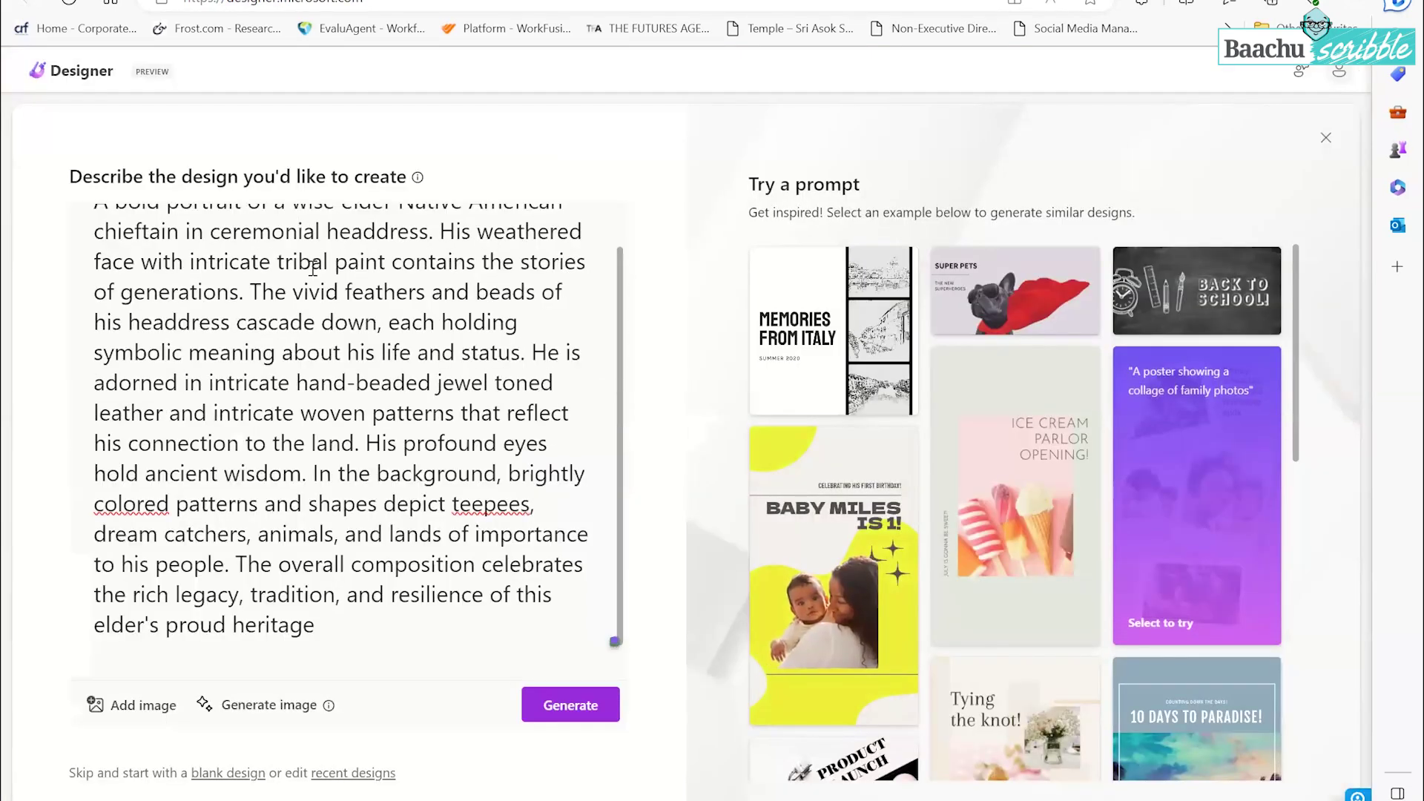
Step: Generate designs from the full pasted portrait prompt
{"action": "left_click", "coordinate": [571, 705]}
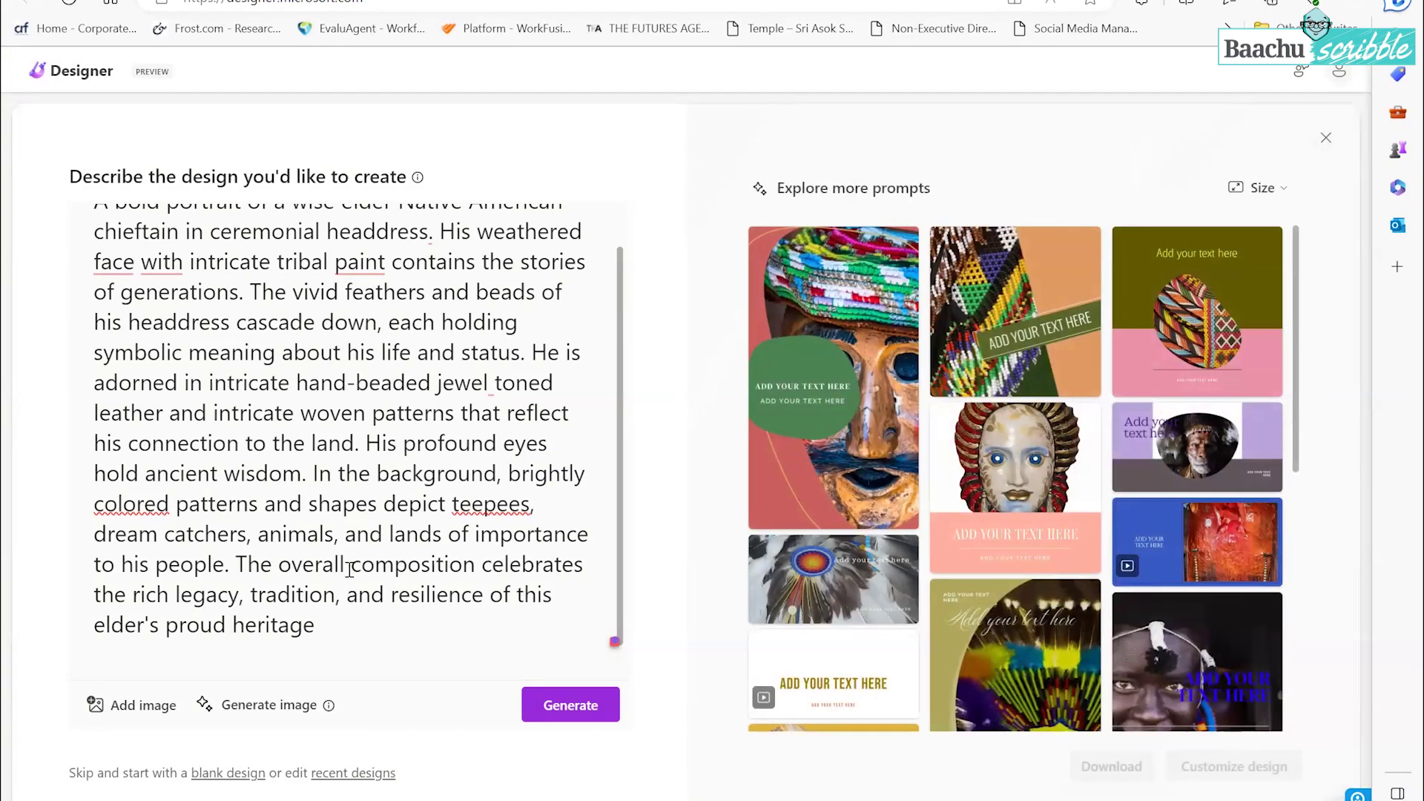
{"action": "scroll", "coordinate": [335, 555], "scroll_direction": "up", "scroll_amount": 1}
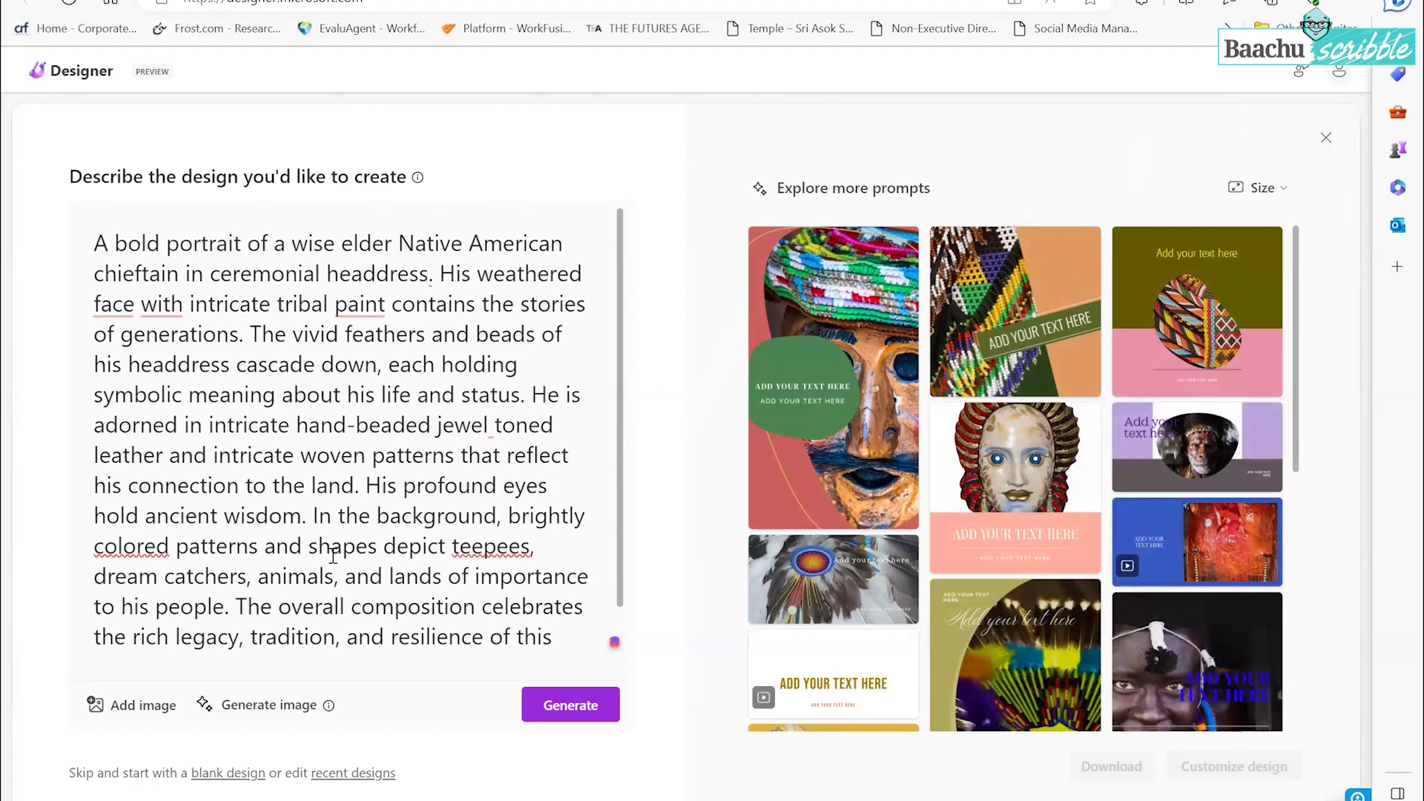
{"action": "scroll", "coordinate": [334, 556], "scroll_direction": "down", "scroll_amount": 1}
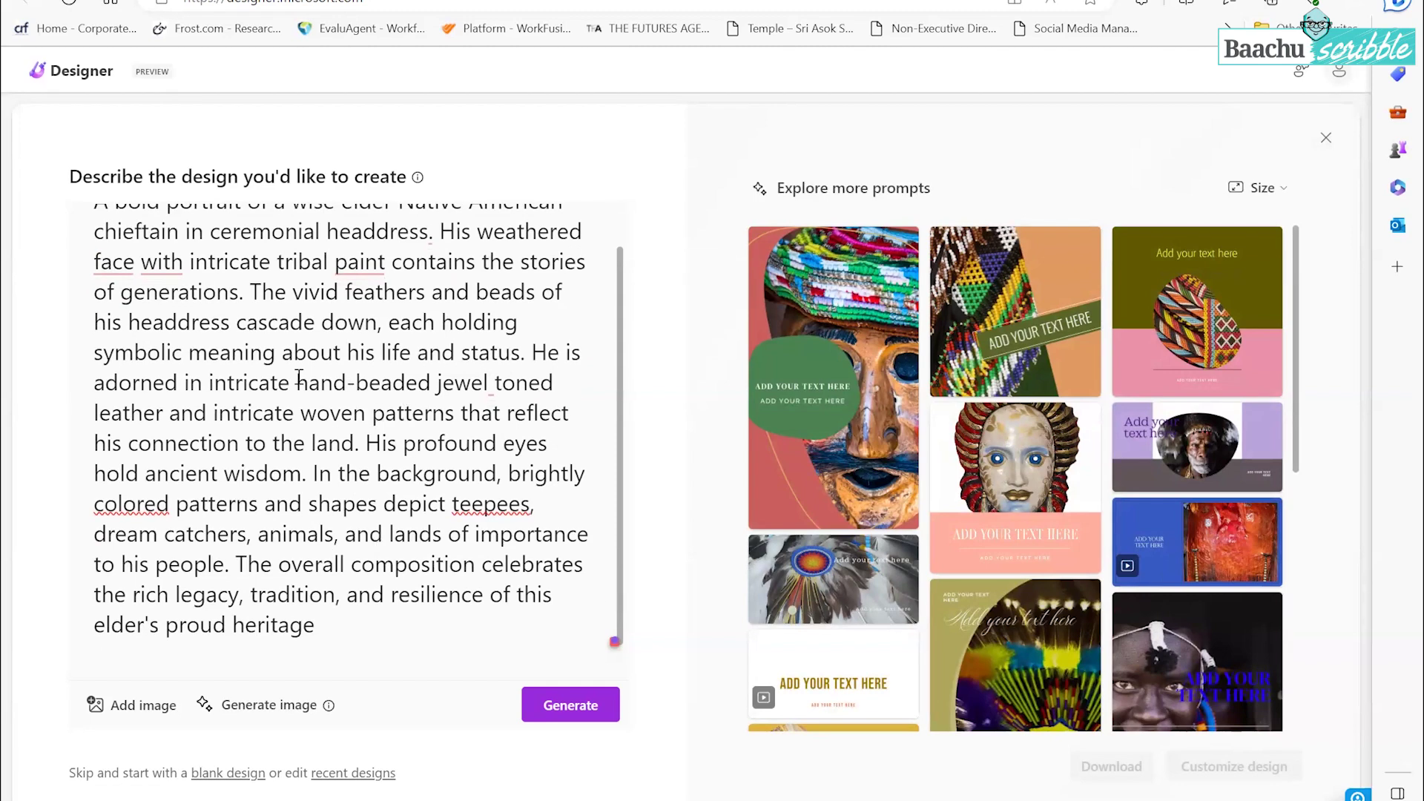
Step: Delete everything after "contains the stories of generations." from the description and generate designs from the shortened prompt
{"action": "left_click_drag", "start_coordinate": [249, 292], "coordinate": [357, 624]}
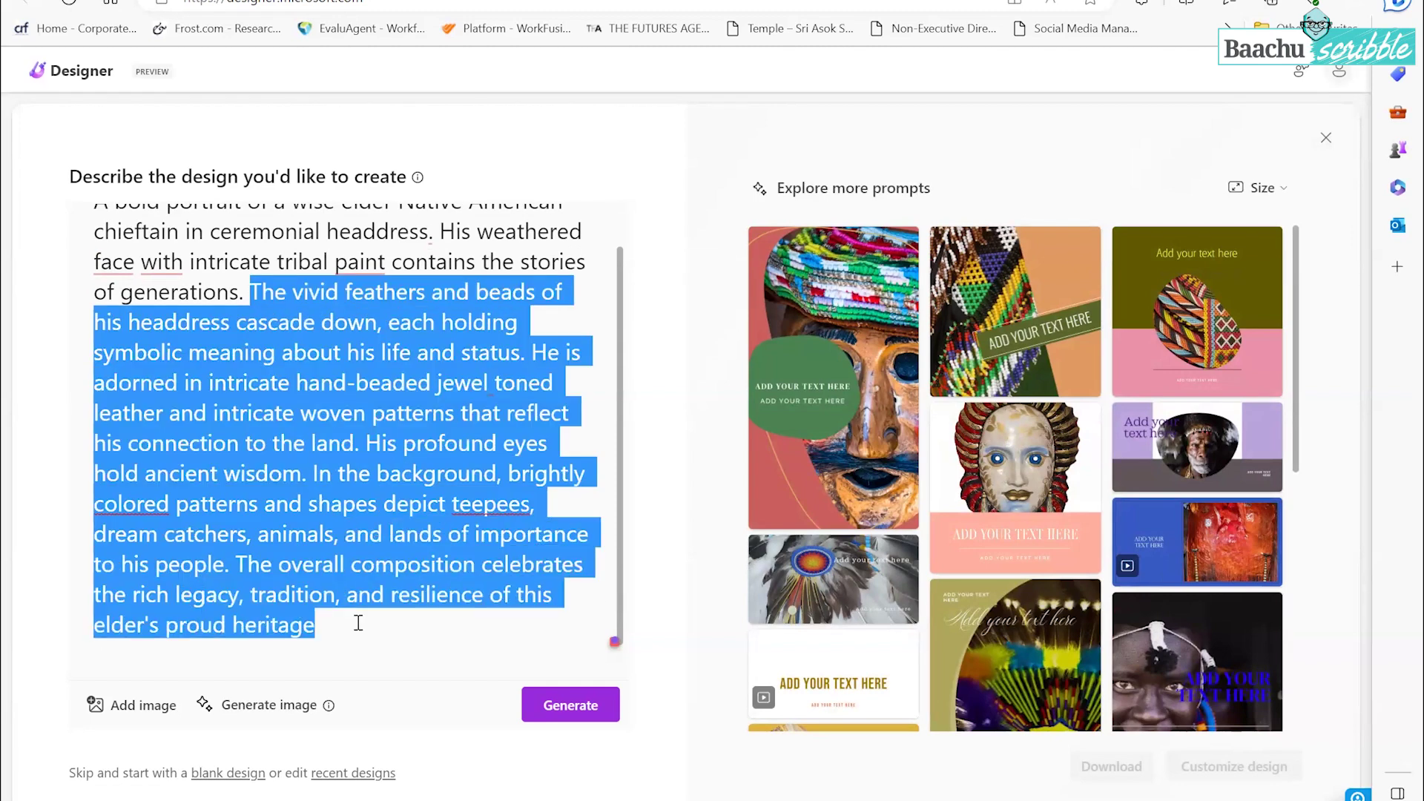
{"action": "key", "text": "BackSpace"}
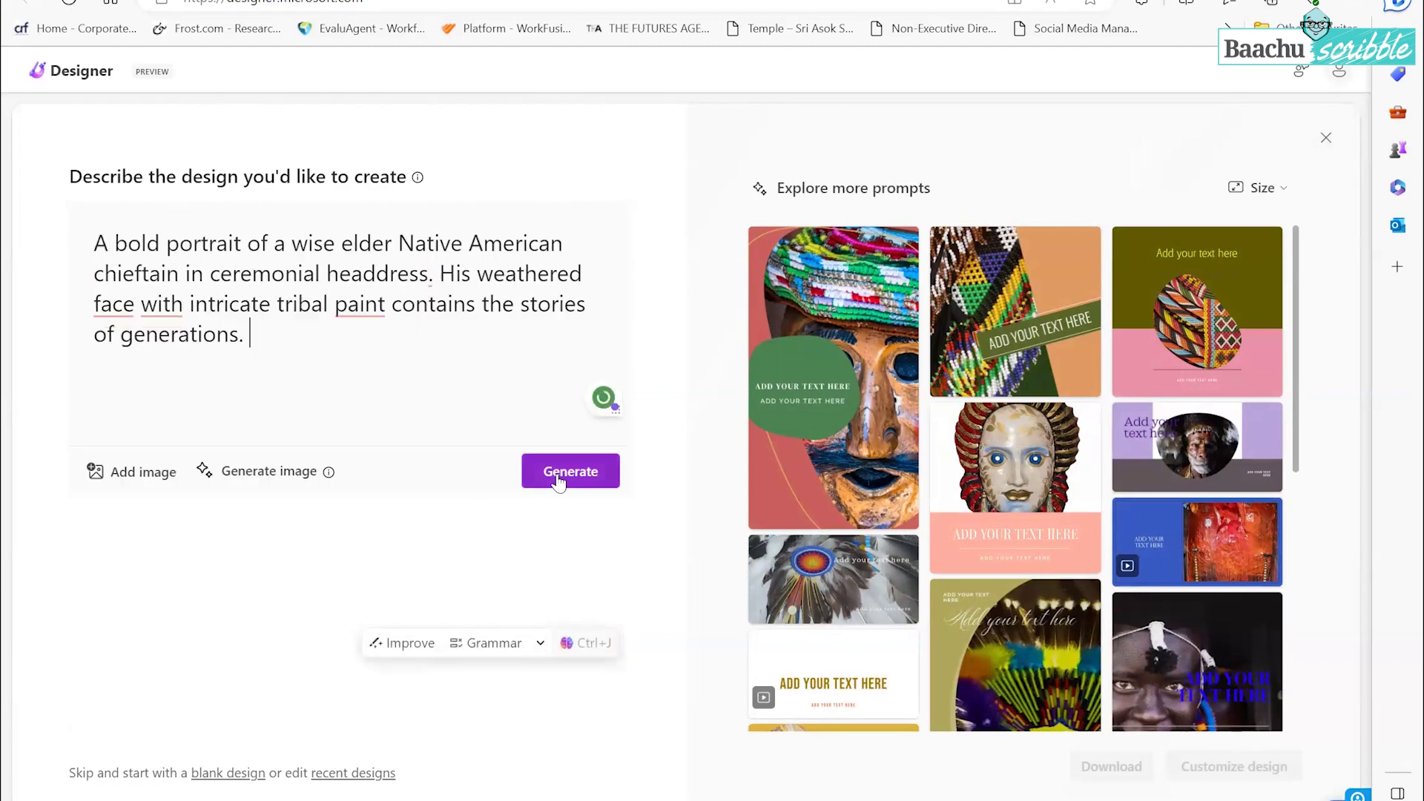
{"action": "left_click", "coordinate": [560, 480]}
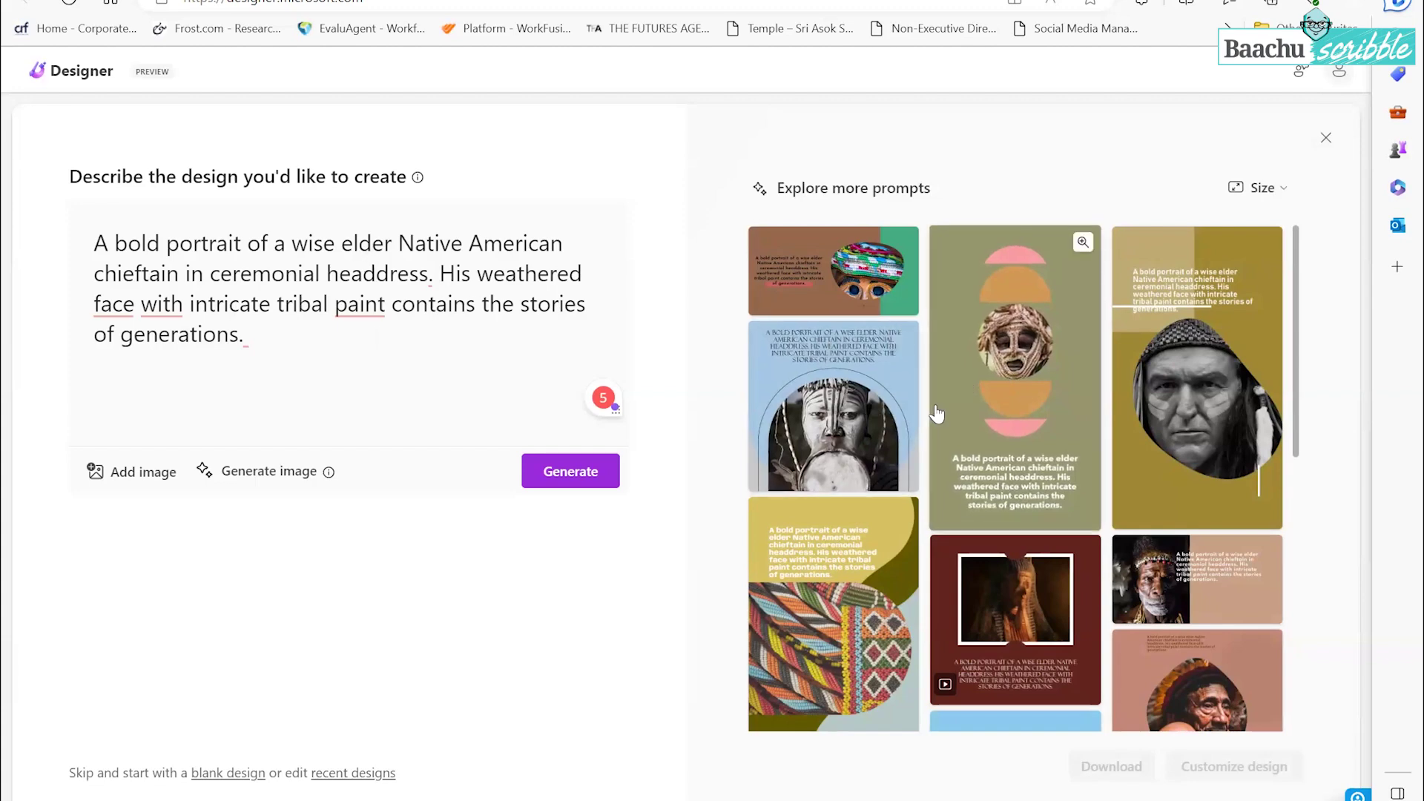
Step: Browse the generated designs and open for customizing the light blue one with bold black text above the elder's portrait
{"action": "scroll", "coordinate": [997, 403], "scroll_direction": "down", "scroll_amount": 2}
{"action": "scroll", "coordinate": [997, 403], "scroll_direction": "down", "scroll_amount": 3}
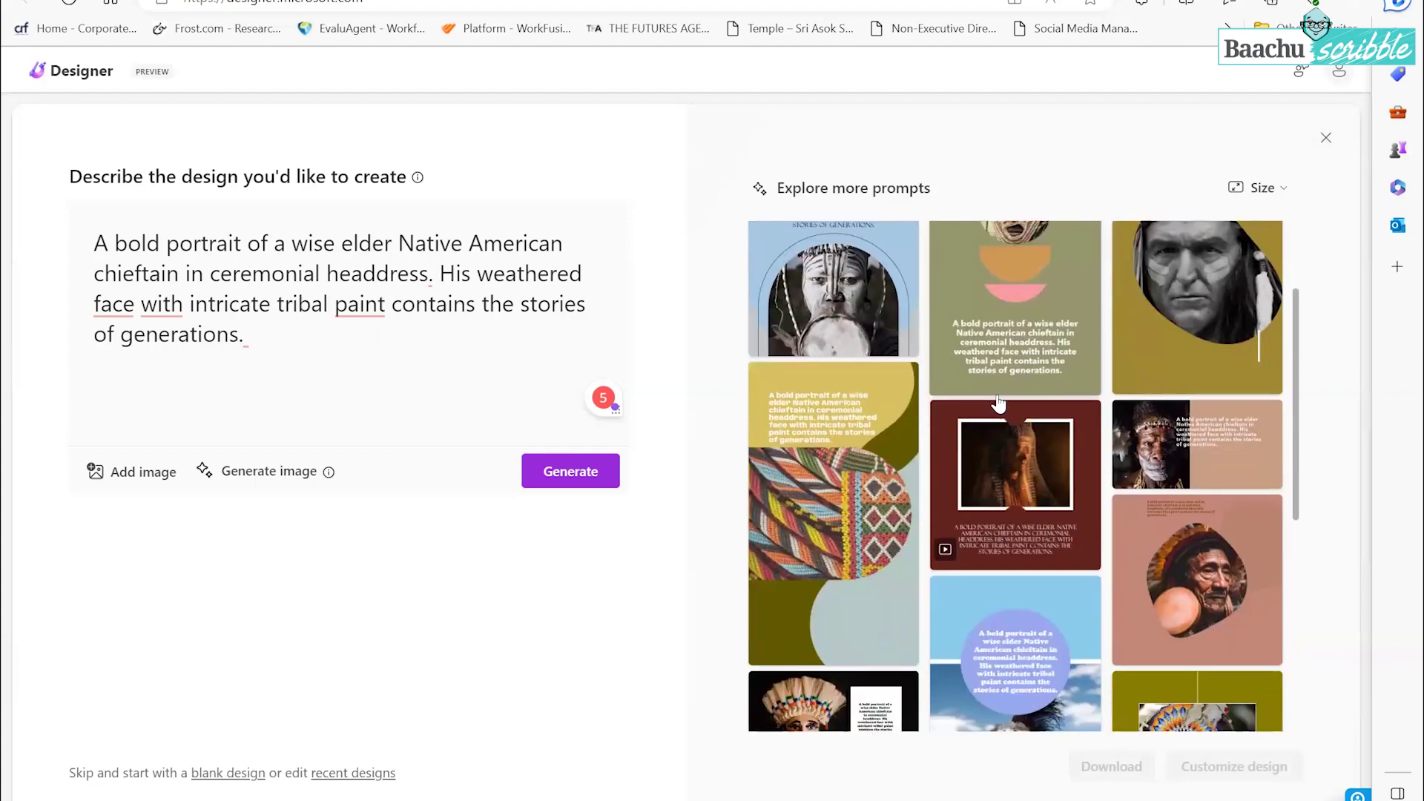
{"action": "scroll", "coordinate": [1168, 588], "scroll_direction": "down", "scroll_amount": 4}
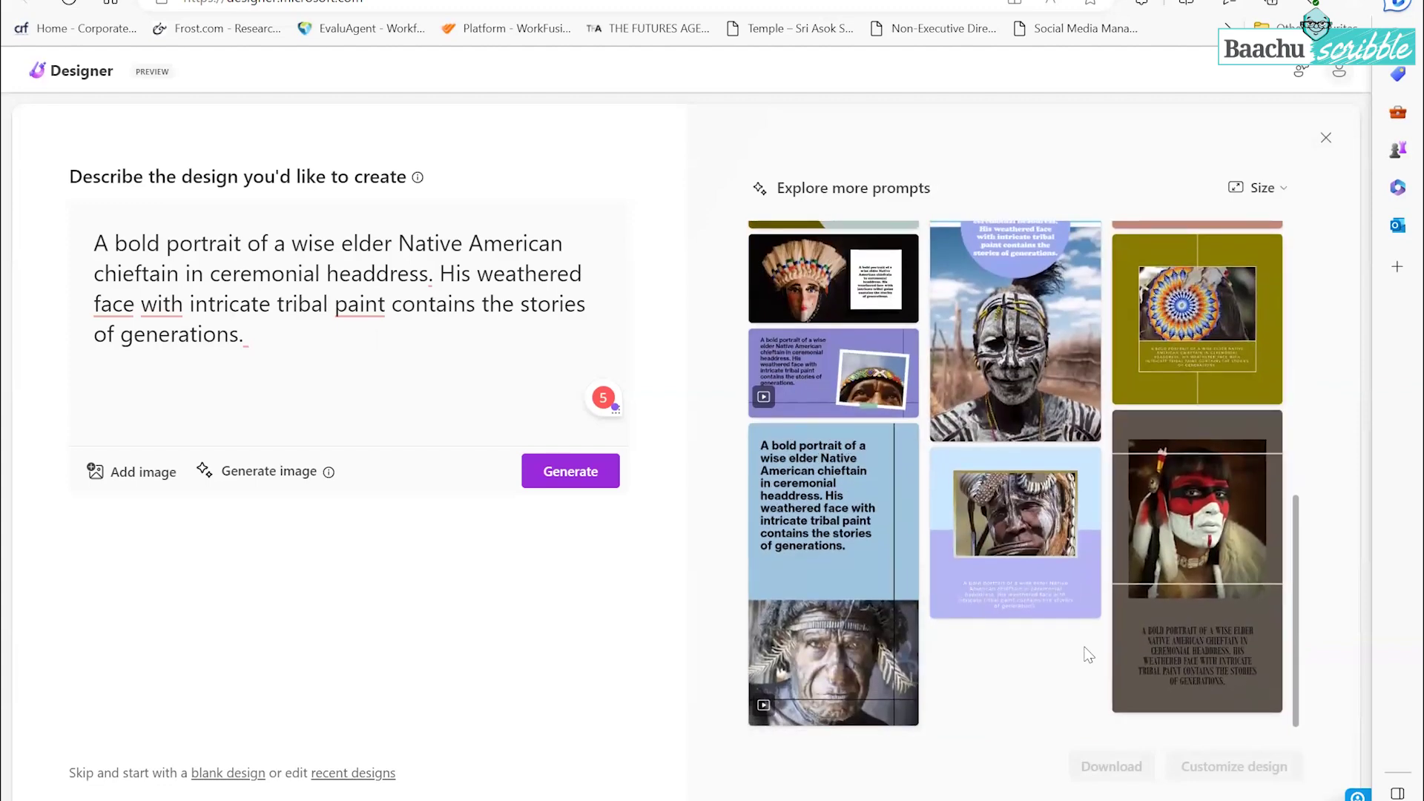
{"action": "scroll", "coordinate": [1088, 654], "scroll_direction": "up", "scroll_amount": 4}
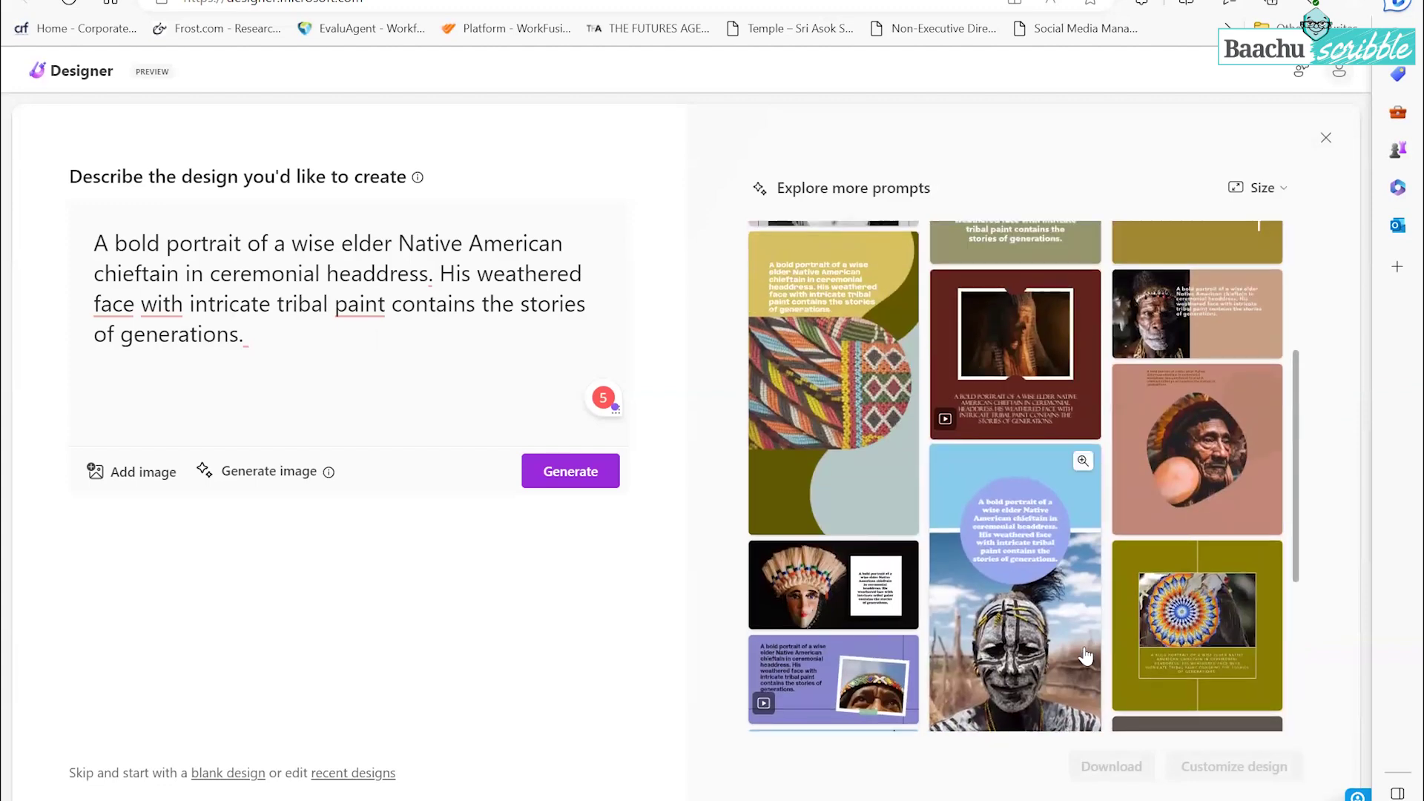
{"action": "scroll", "coordinate": [1085, 655], "scroll_direction": "up", "scroll_amount": 4}
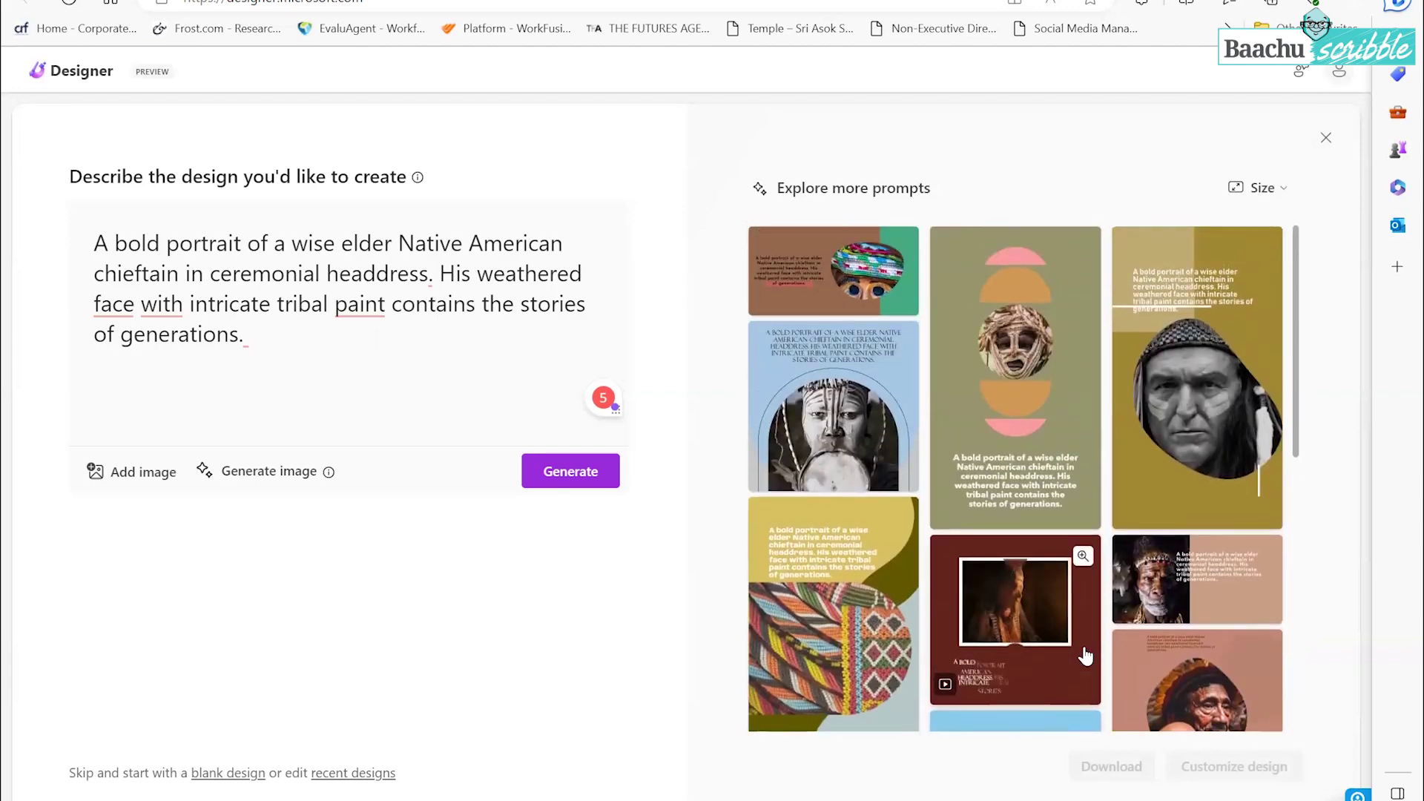
{"action": "scroll", "coordinate": [1085, 655], "scroll_direction": "down", "scroll_amount": 8}
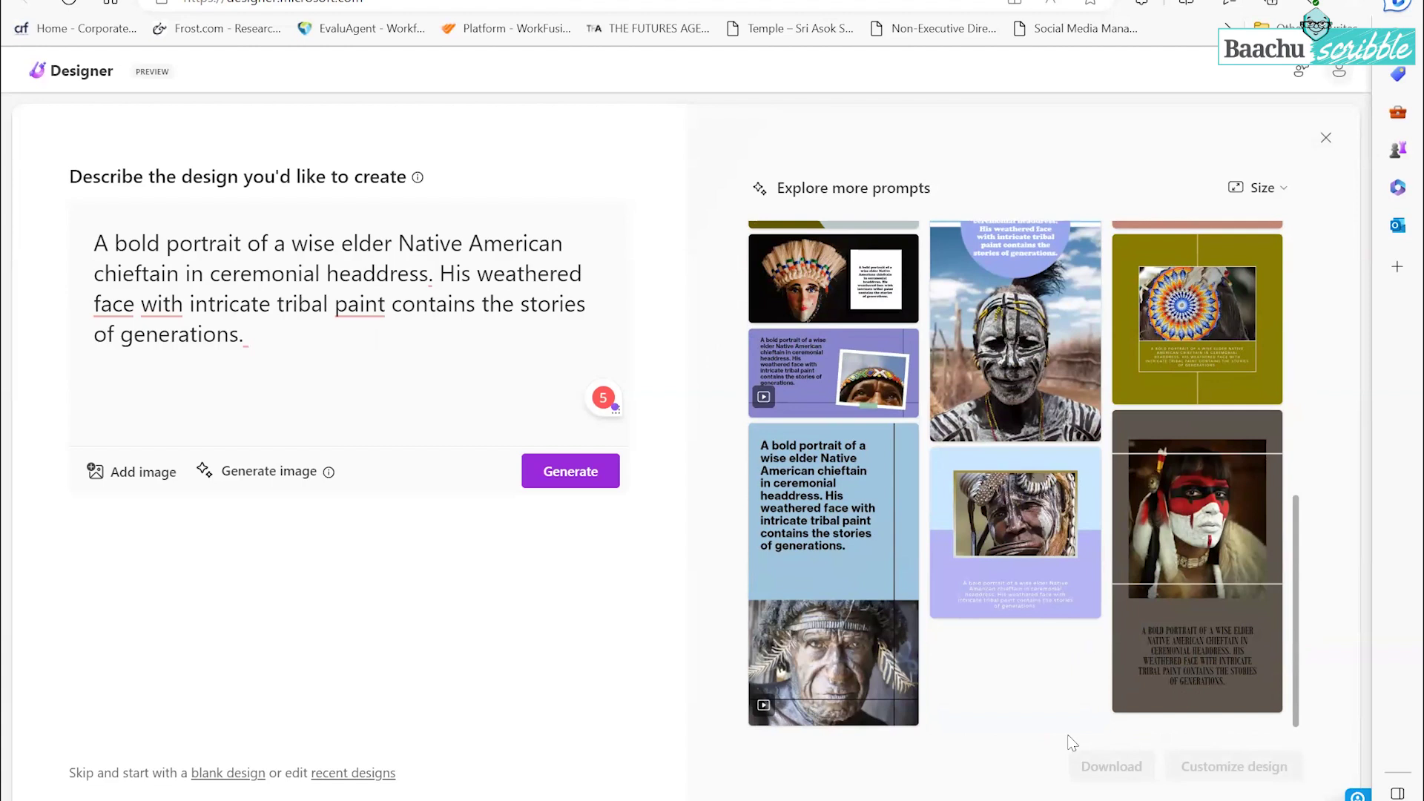
{"action": "left_click", "coordinate": [847, 655]}
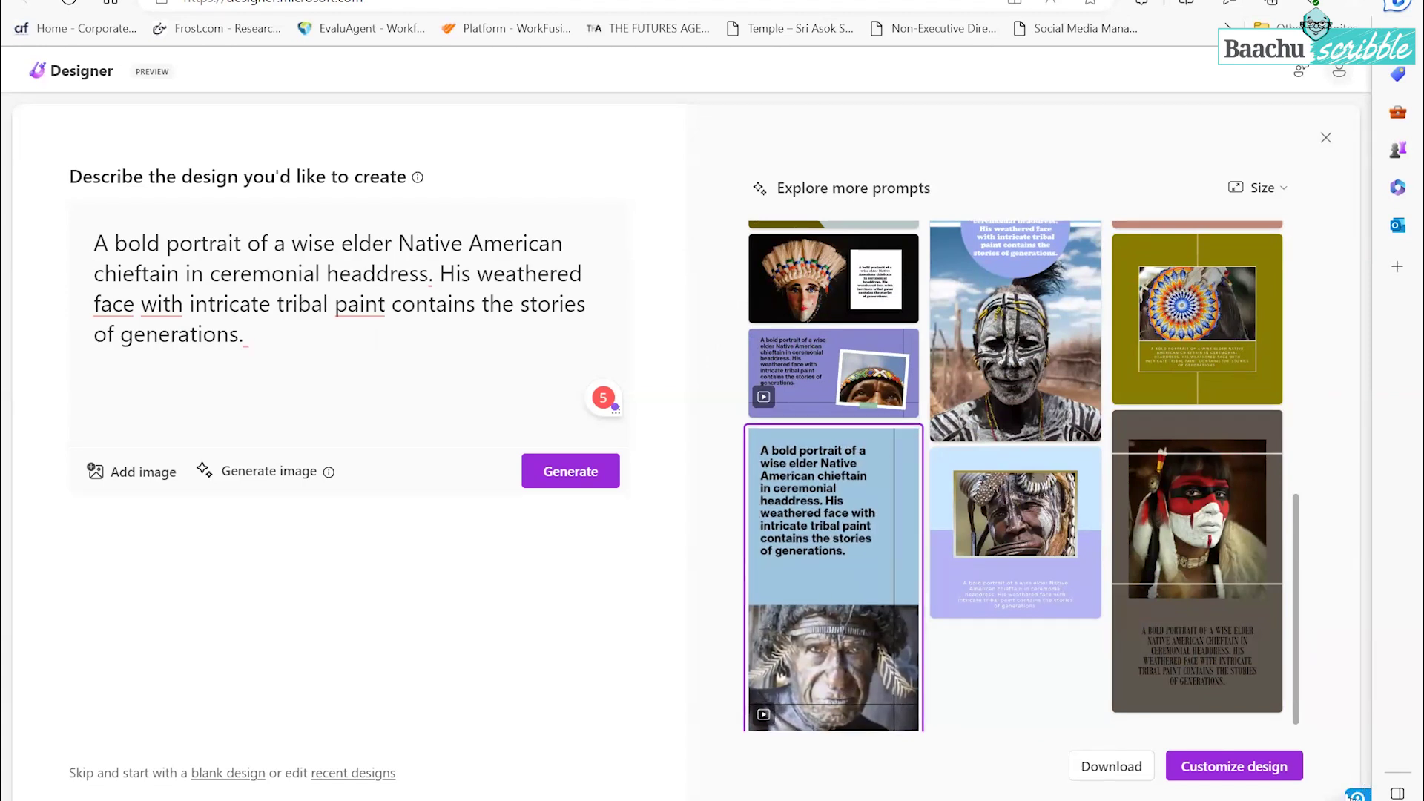
{"action": "left_click", "coordinate": [1269, 771]}
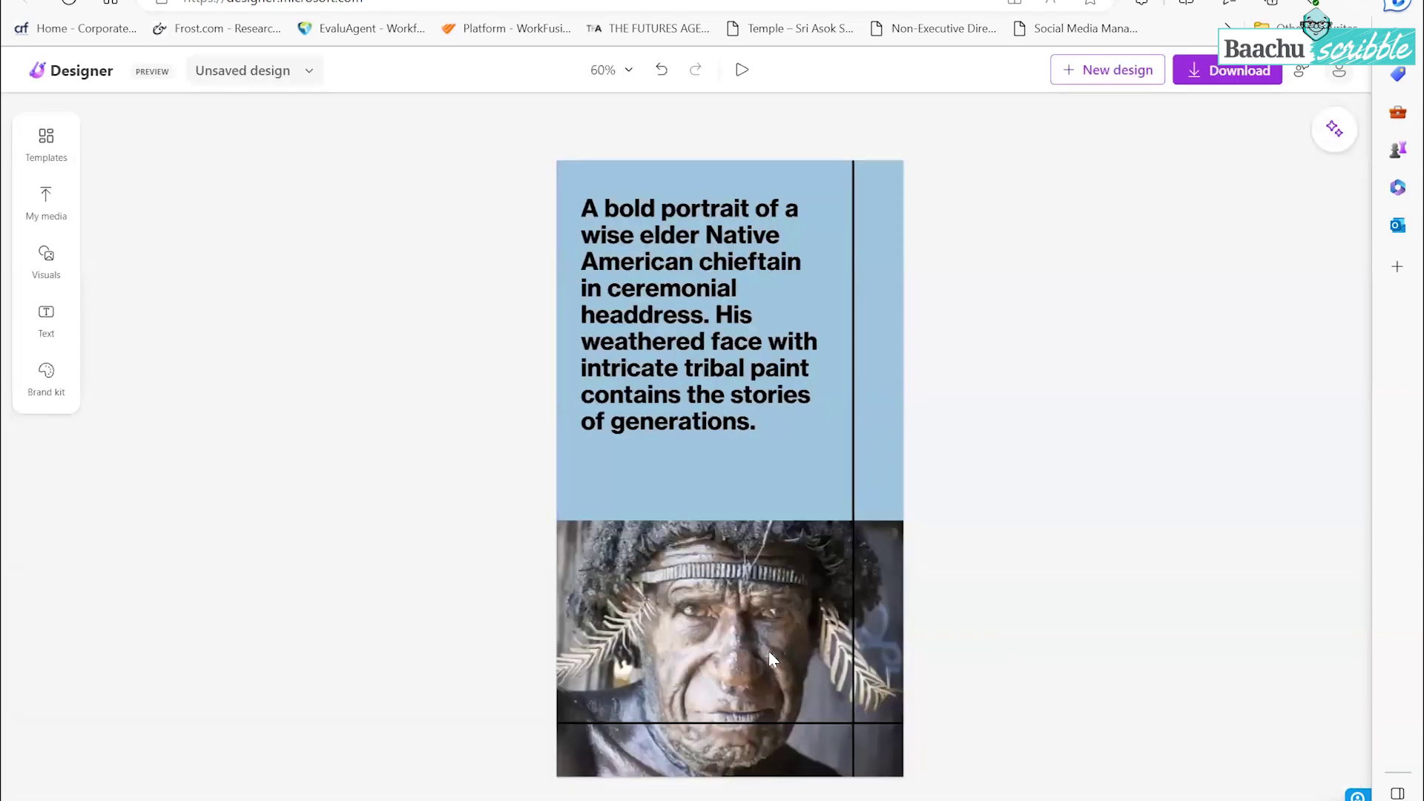
Step: Switch to the Claude chat, send the request "write a nice message" and copy the message from the reply
{"action": "left_click", "coordinate": [715, 386]}
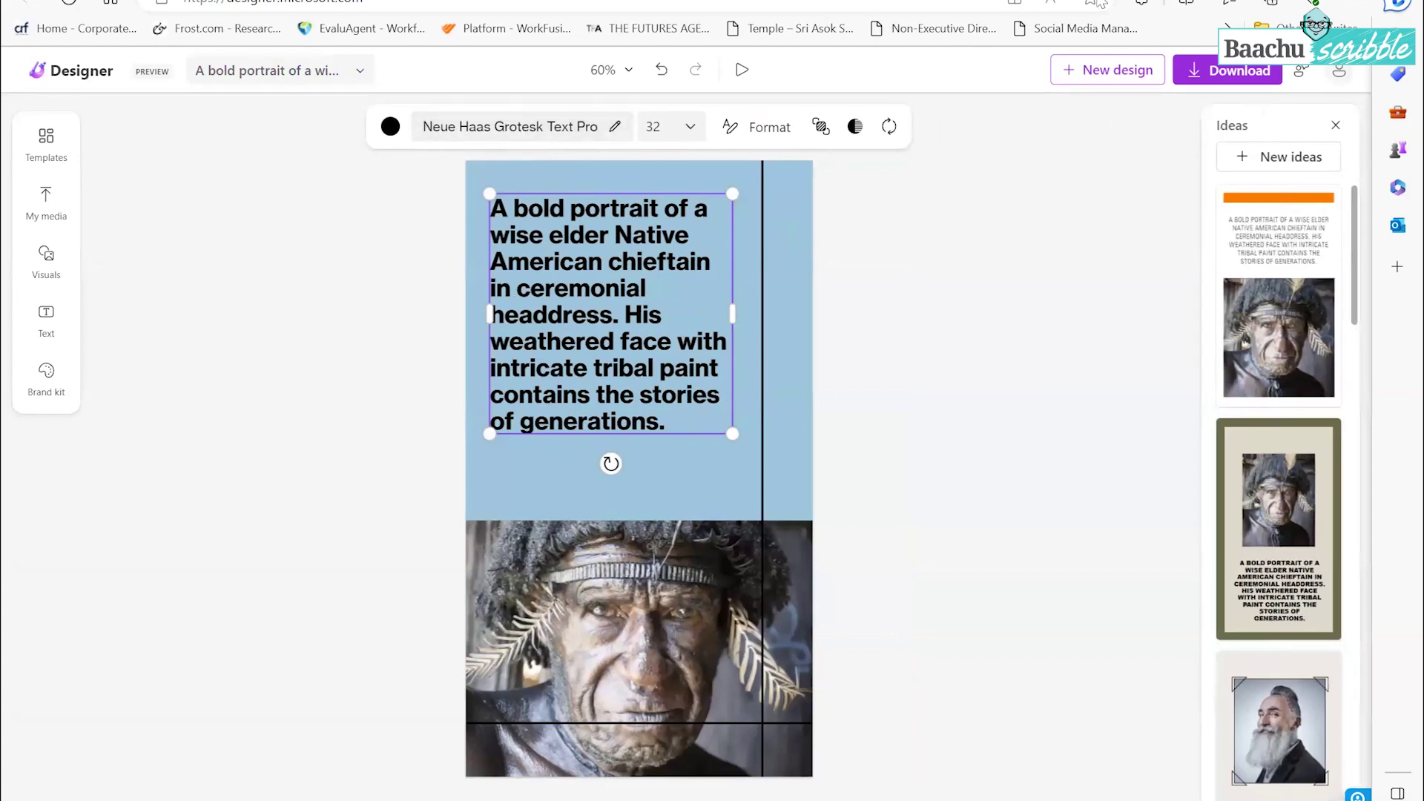
{"action": "key", "text": "ctrl+Tab"}
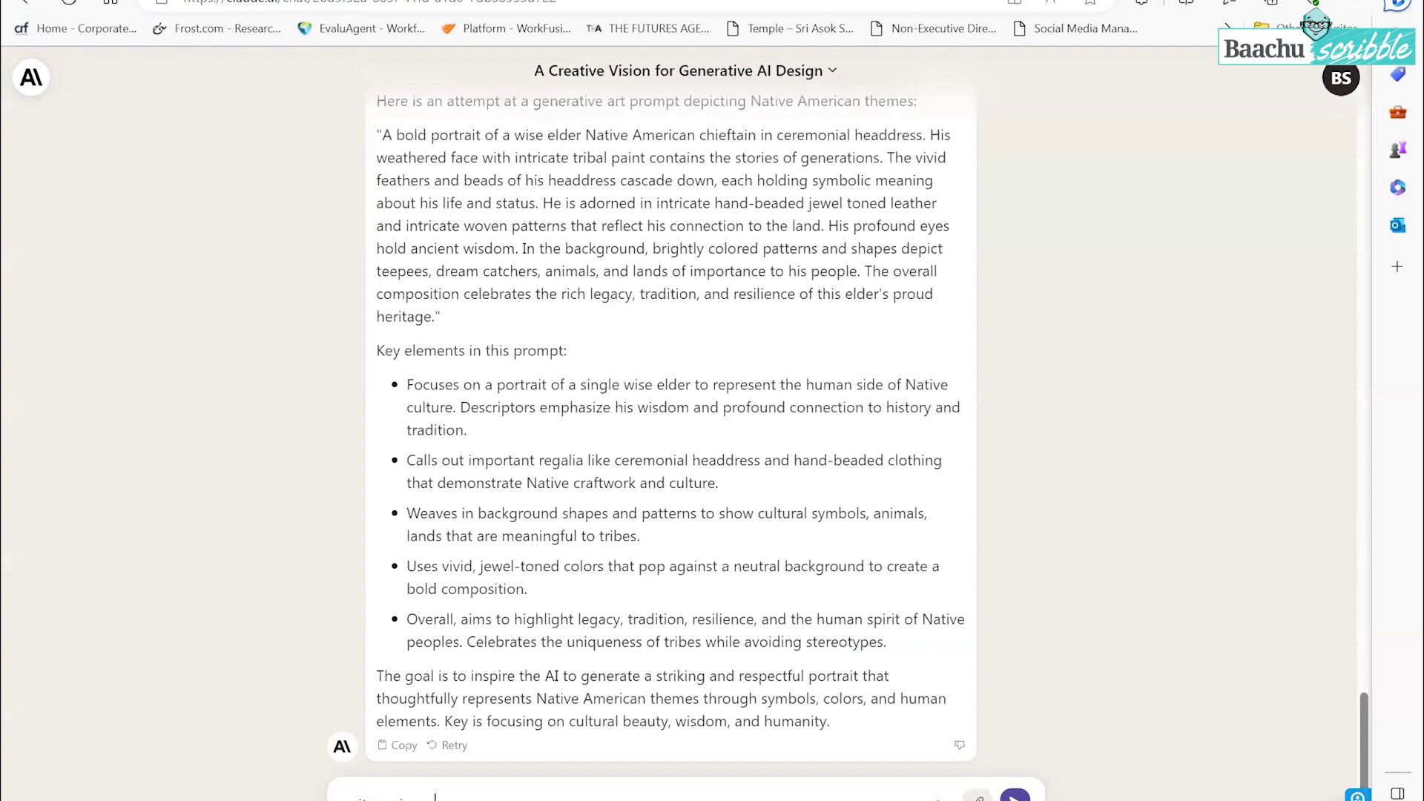
{"action": "key", "text": "Return"}
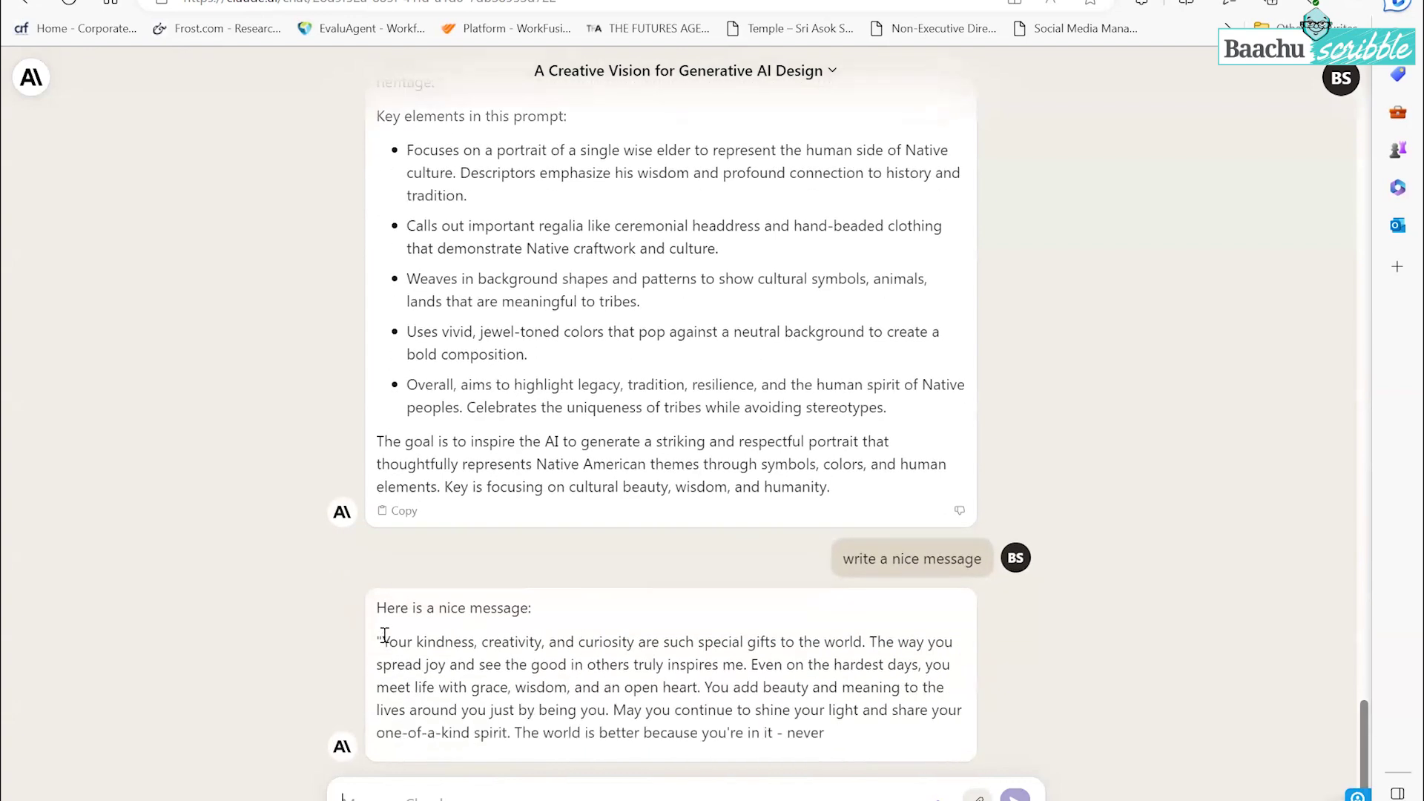
{"action": "left_click_drag", "start_coordinate": [385, 636], "coordinate": [448, 651]}
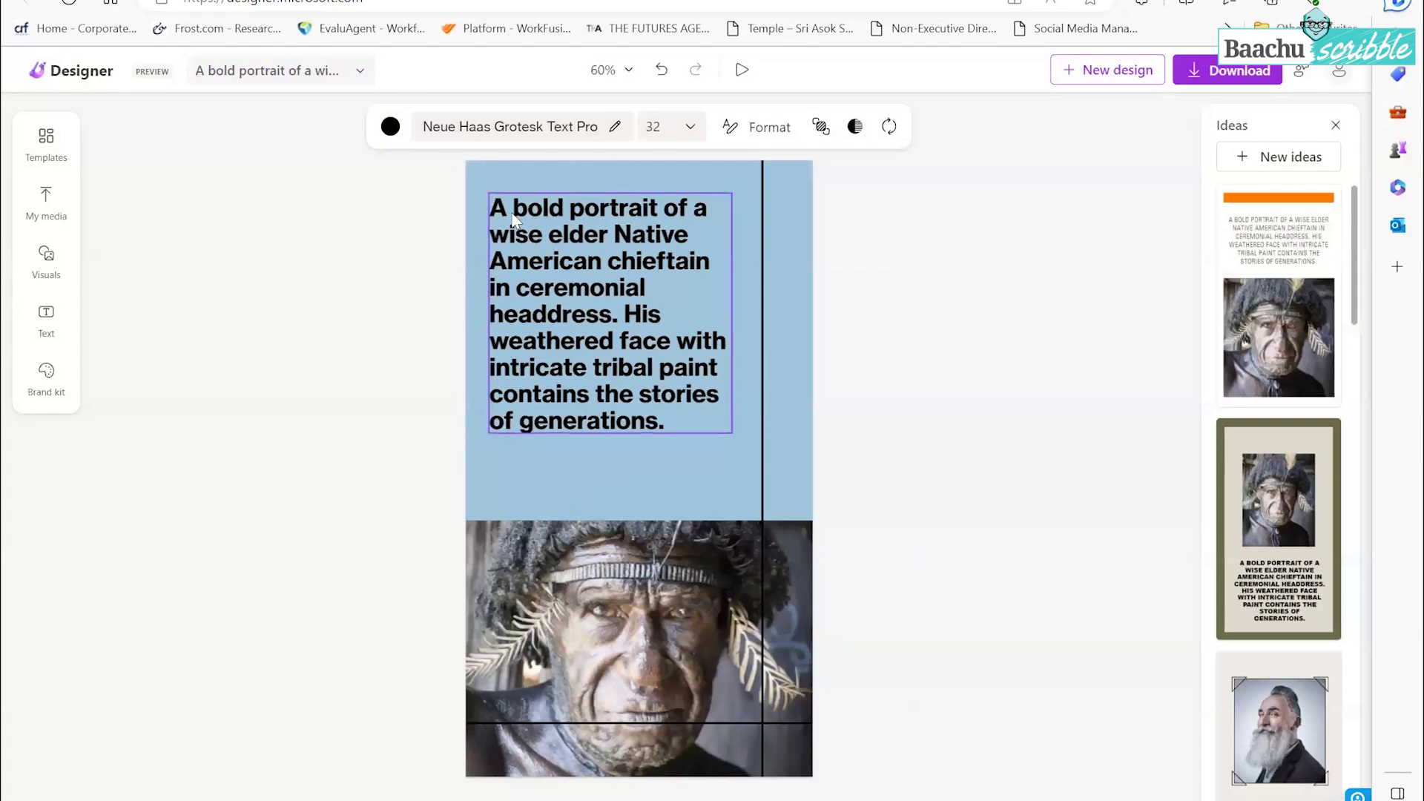
Step: Switch back to Designer and try to replace all of the portrait design's text with the copied message
{"action": "left_click", "coordinate": [512, 219]}
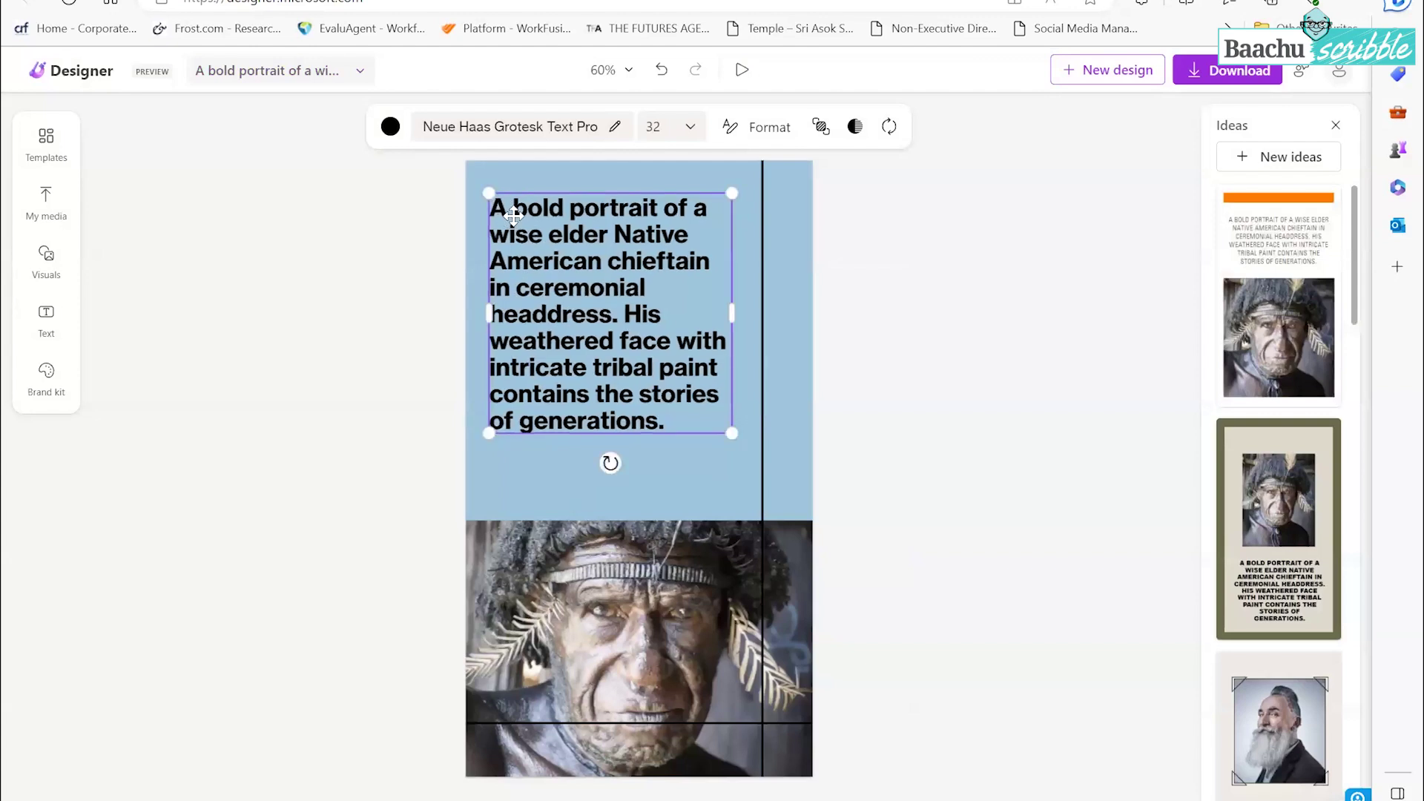
{"action": "left_click", "coordinate": [594, 284]}
{"action": "left_click", "coordinate": [528, 234]}
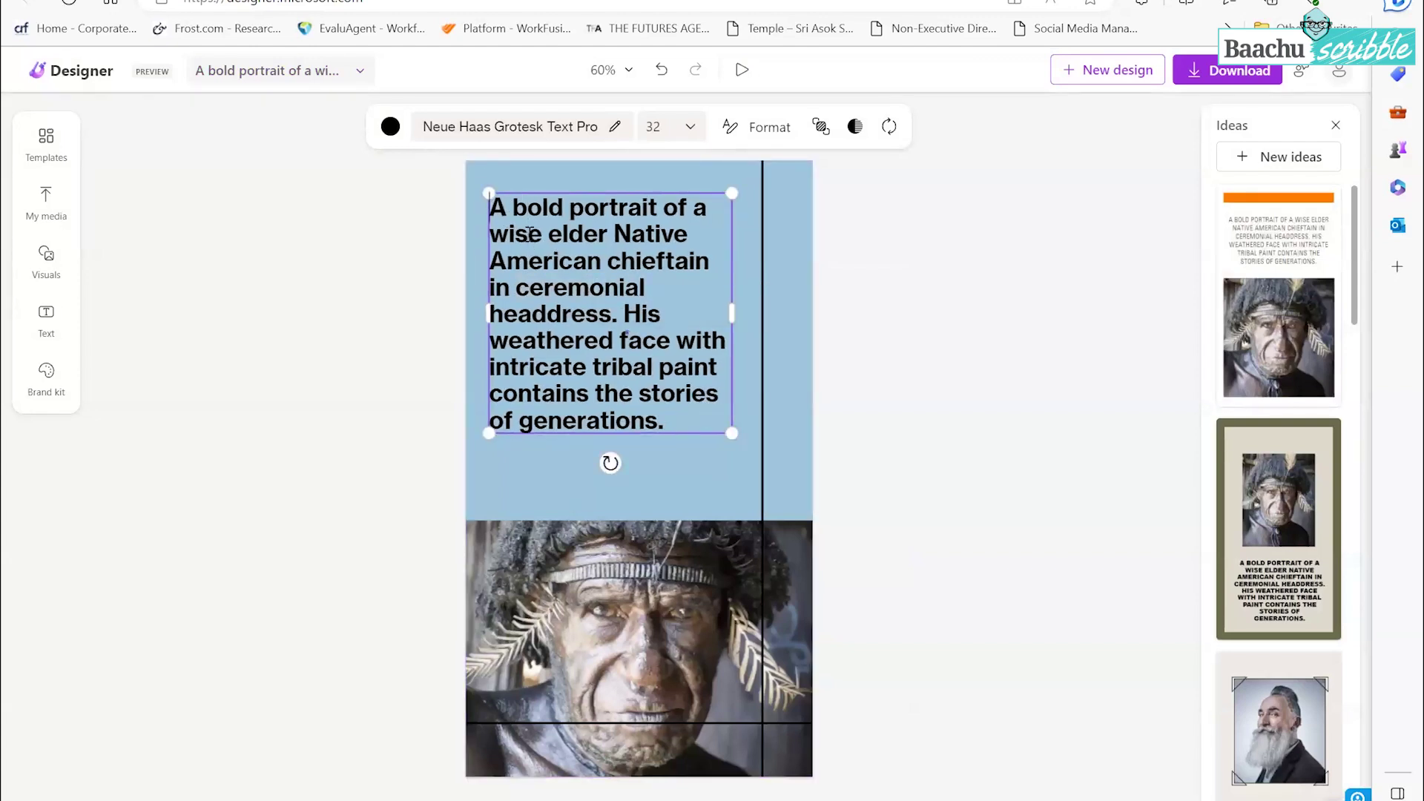
{"action": "left_click", "coordinate": [529, 234]}
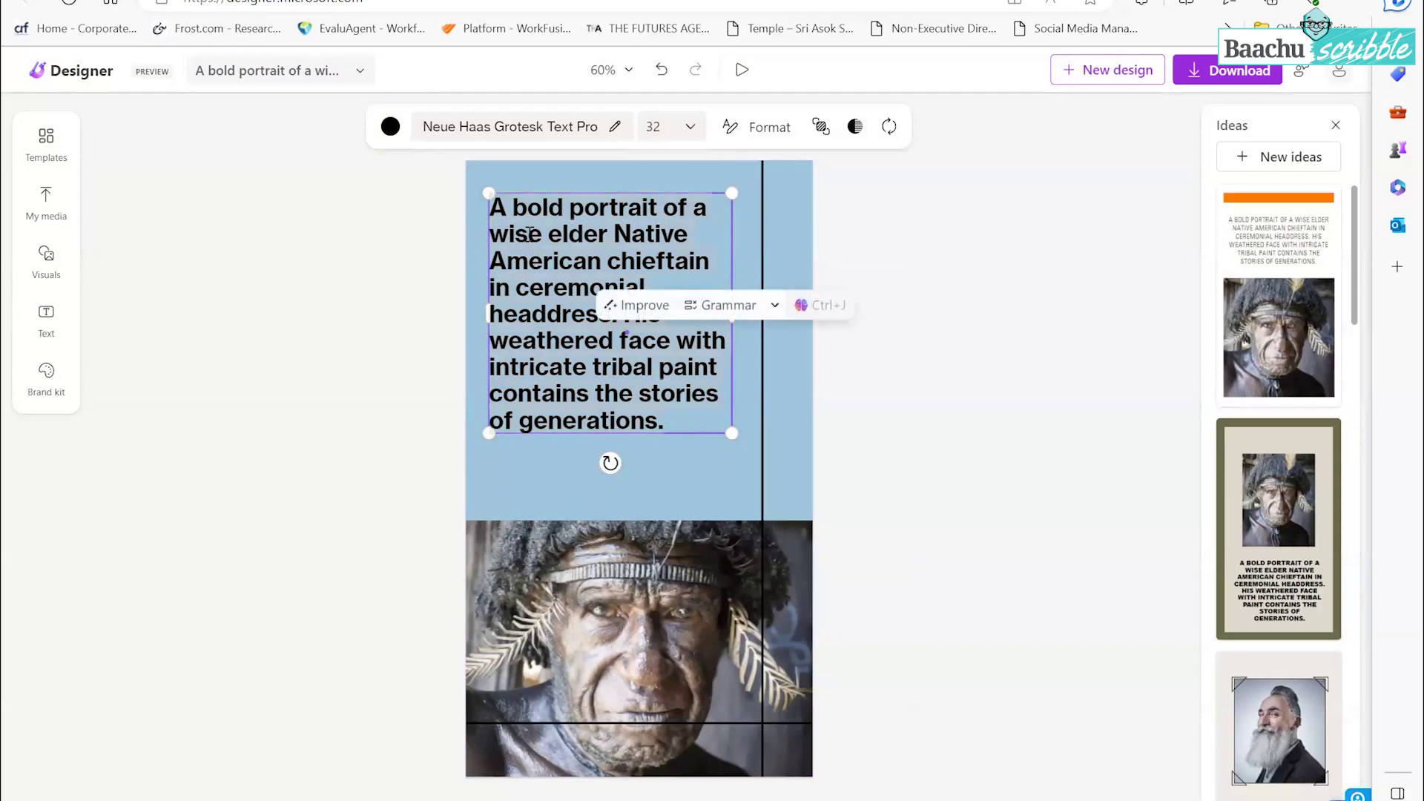
{"action": "key", "text": "ctrl+c"}
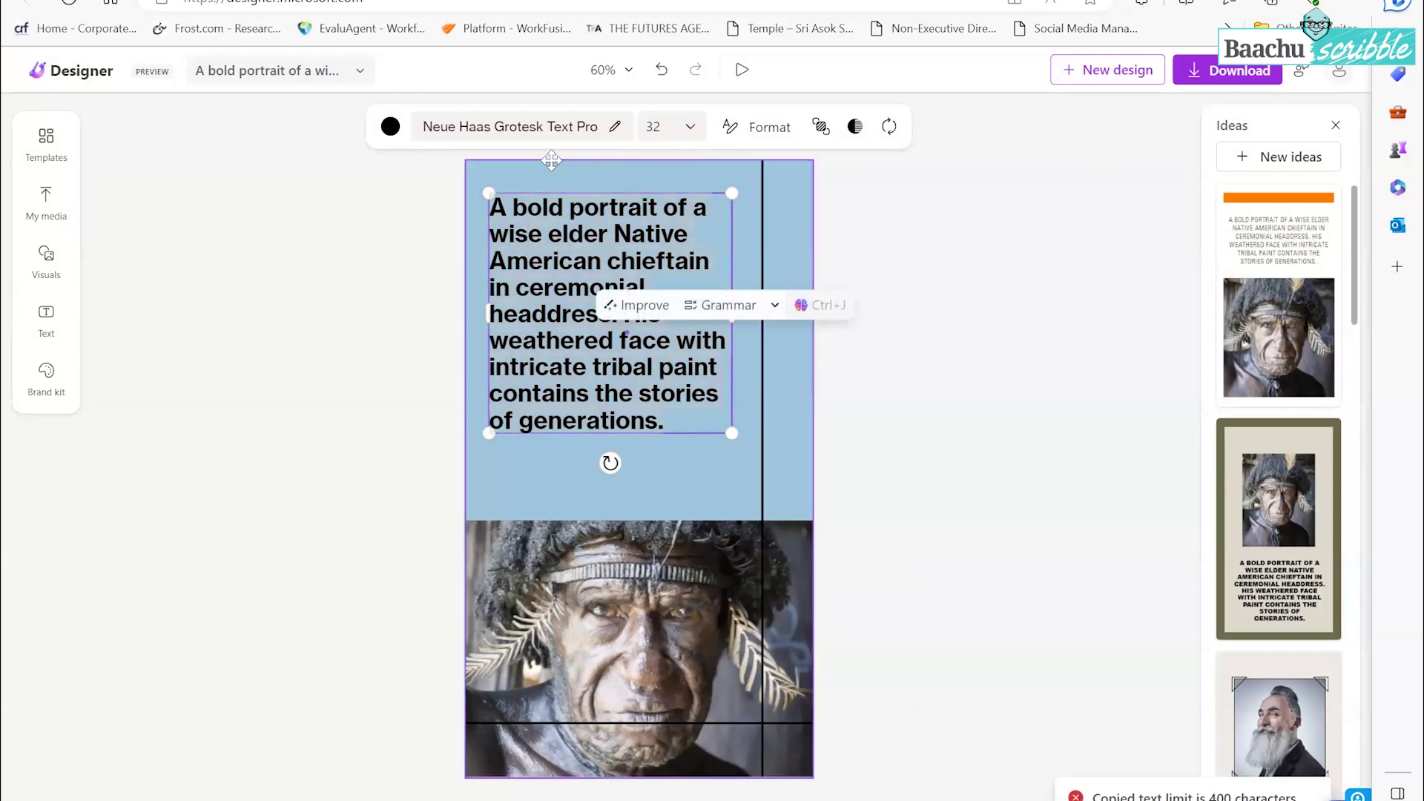
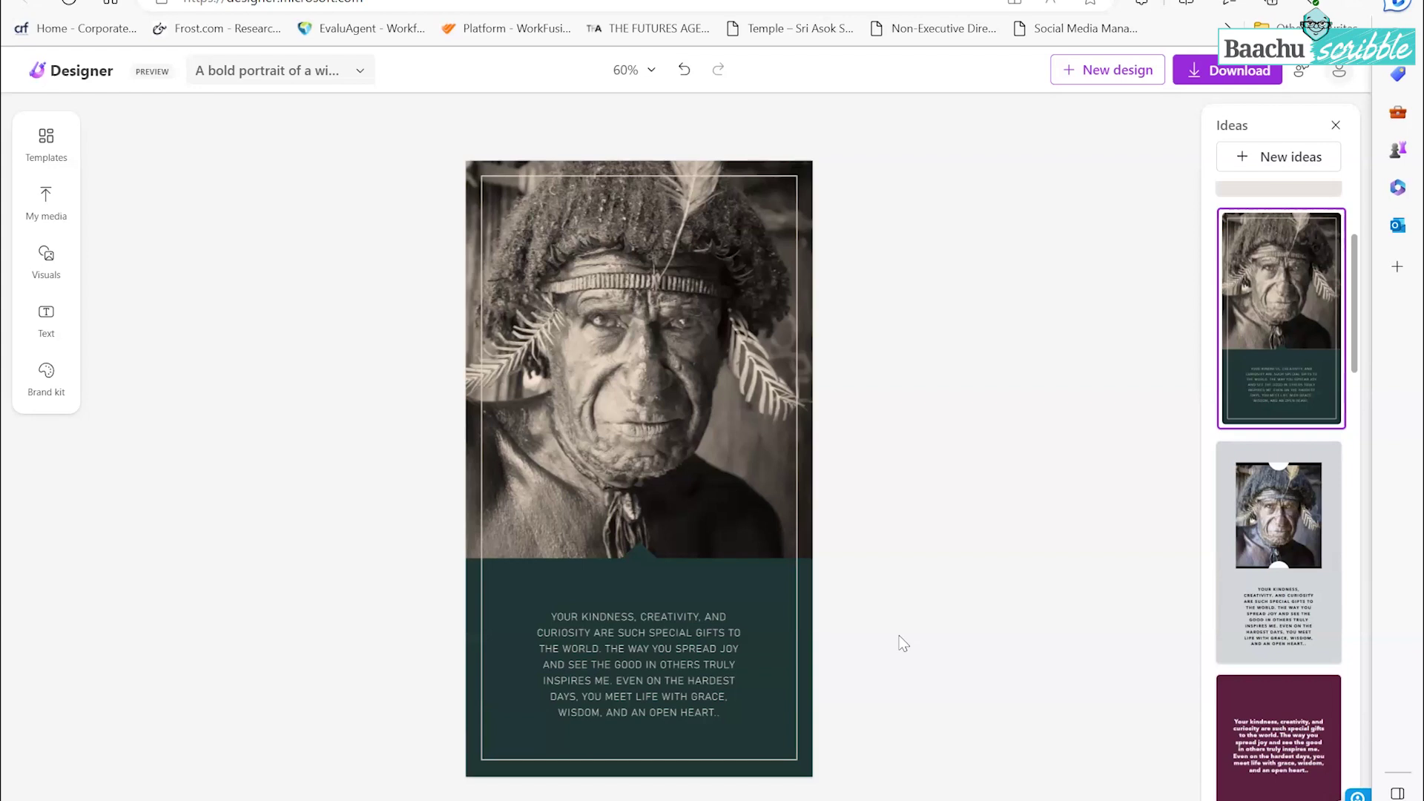
Step: Download the finished portrait design as a PNG and dismiss the download-complete dialog
{"action": "left_click", "coordinate": [1232, 76]}
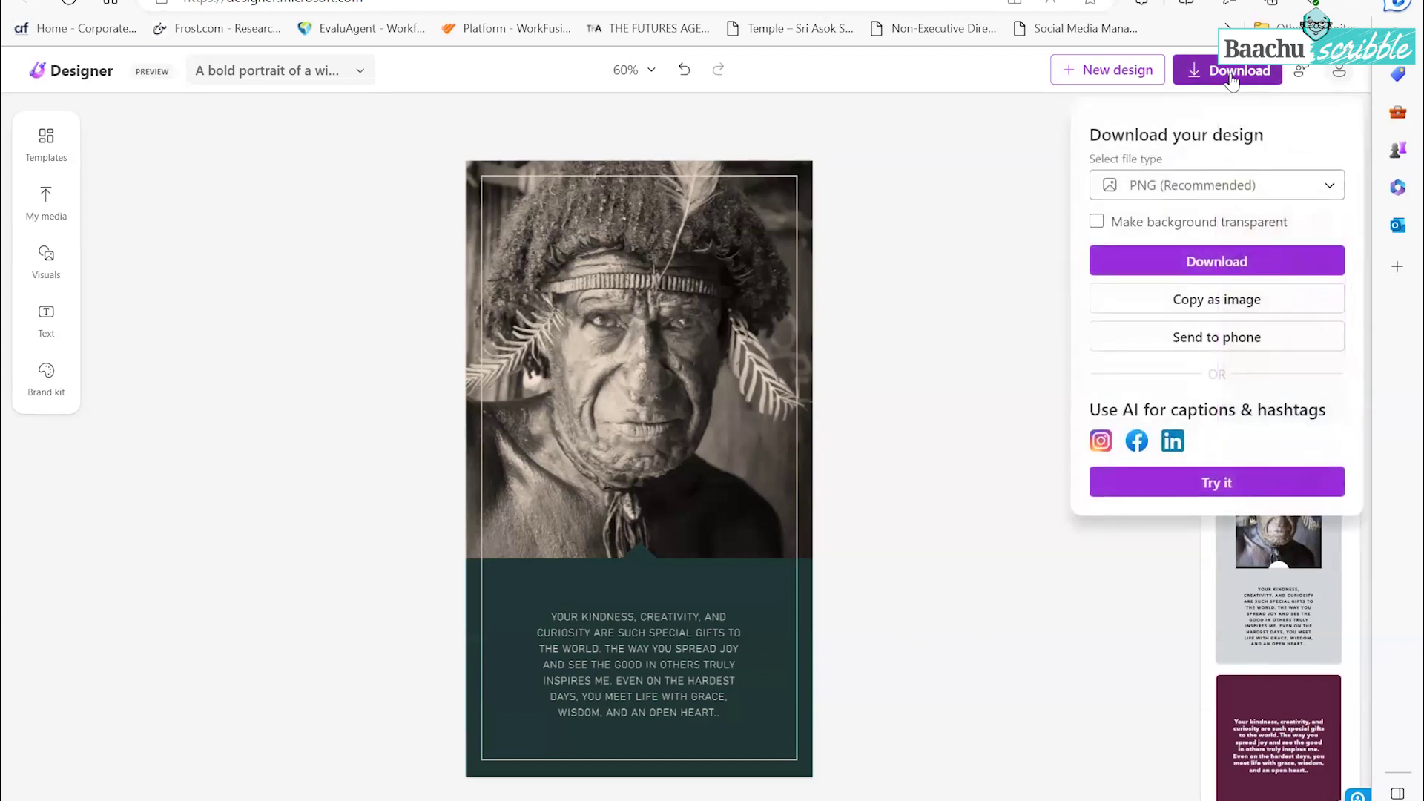
{"action": "left_click", "coordinate": [1243, 273]}
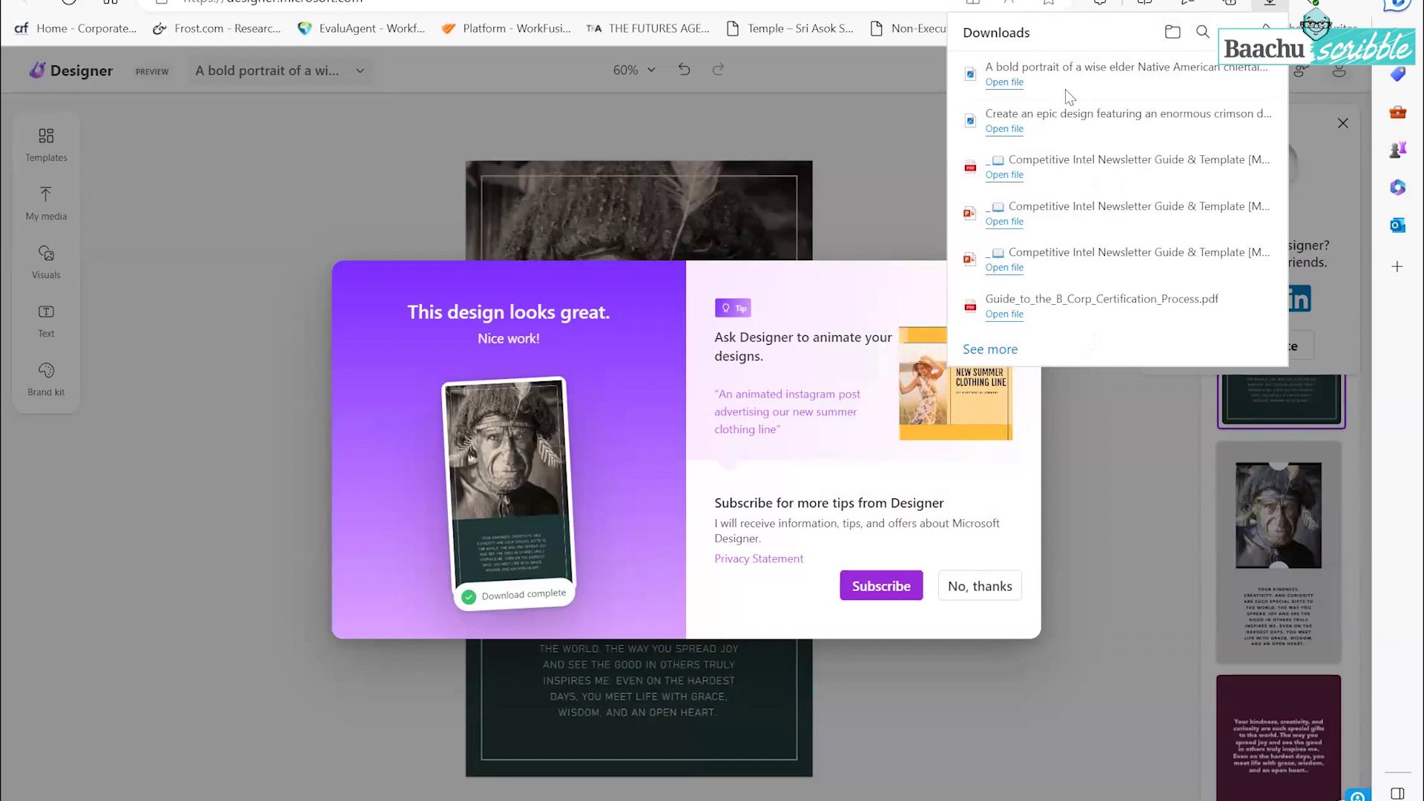
{"action": "left_click", "coordinate": [1009, 299]}
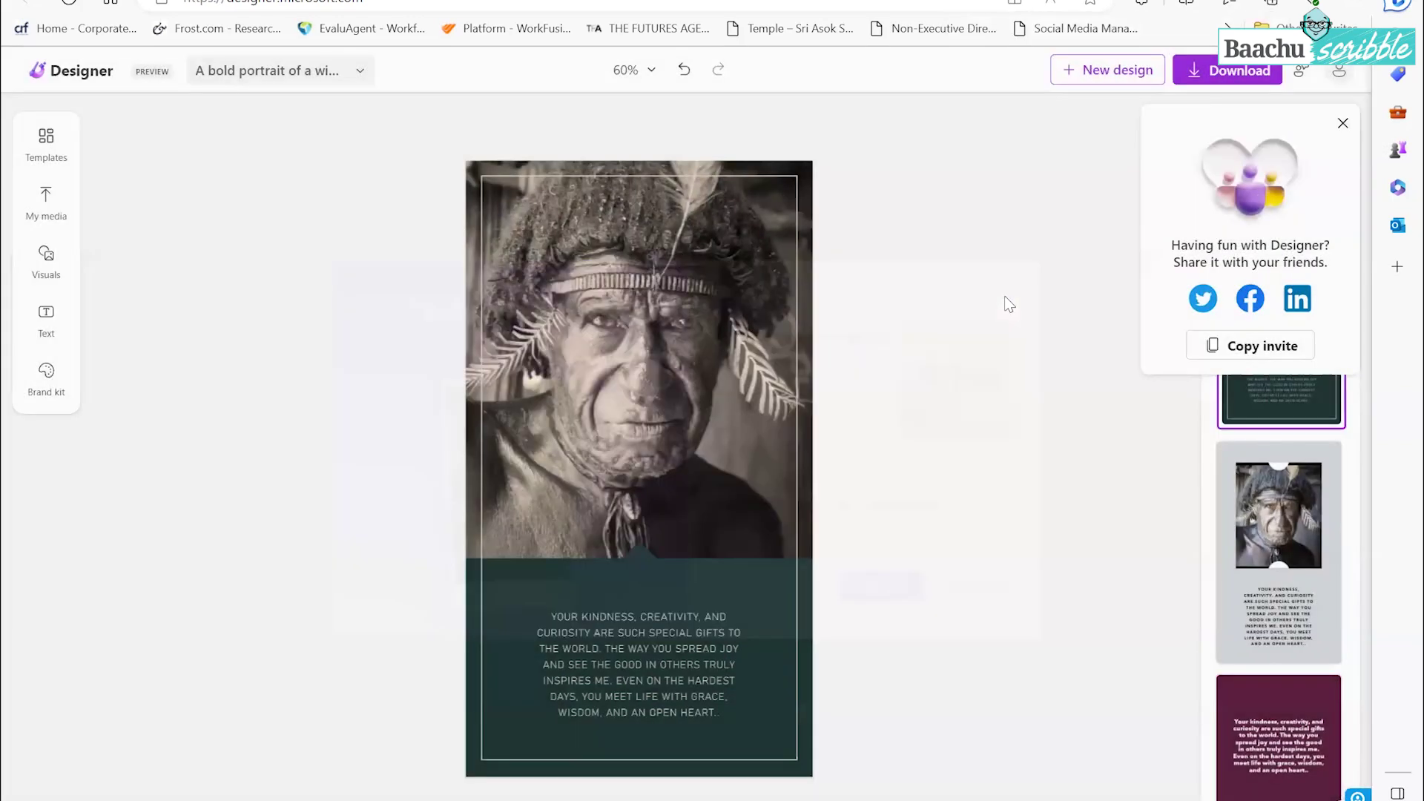